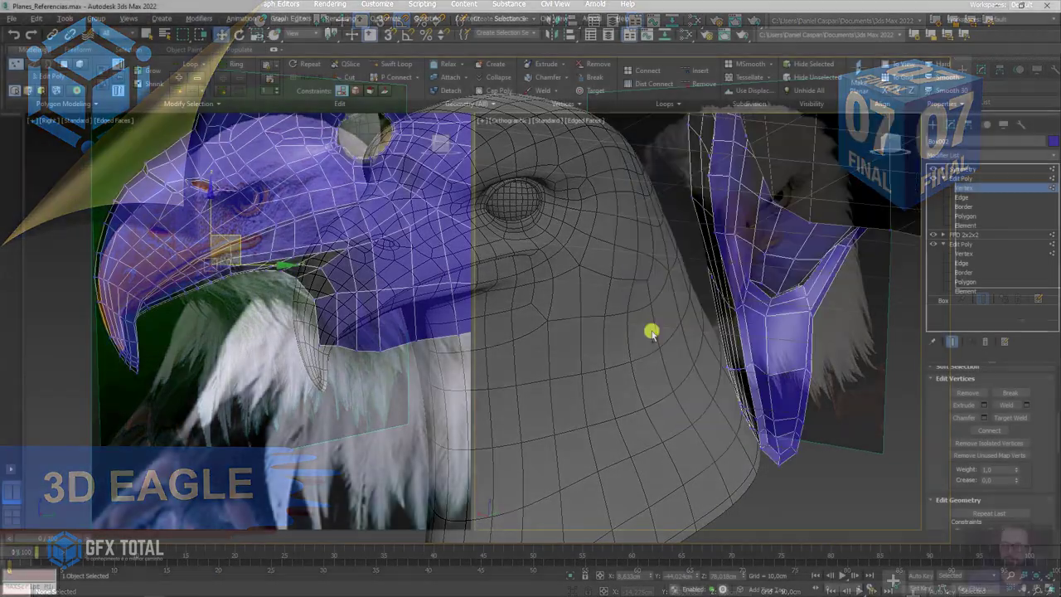
- In Polygon mode, select the central column of beak faces from the top down to the tip
scroll(738, 253, up, 2)
scroll(724, 274, up, 1)
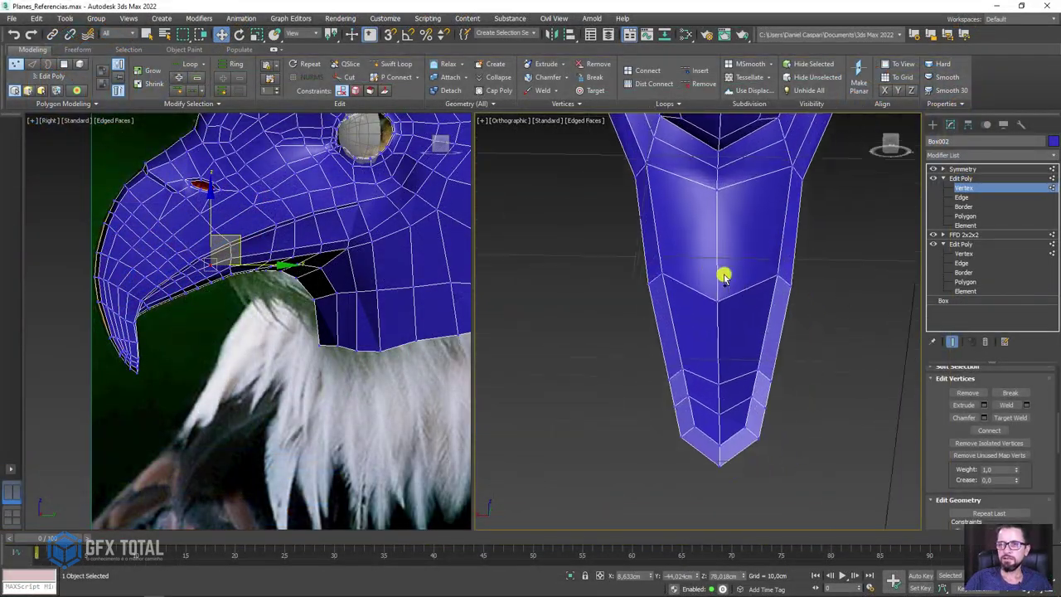
scroll(725, 274, up, 1)
scroll(680, 249, up, 2)
scroll(678, 273, down, 2)
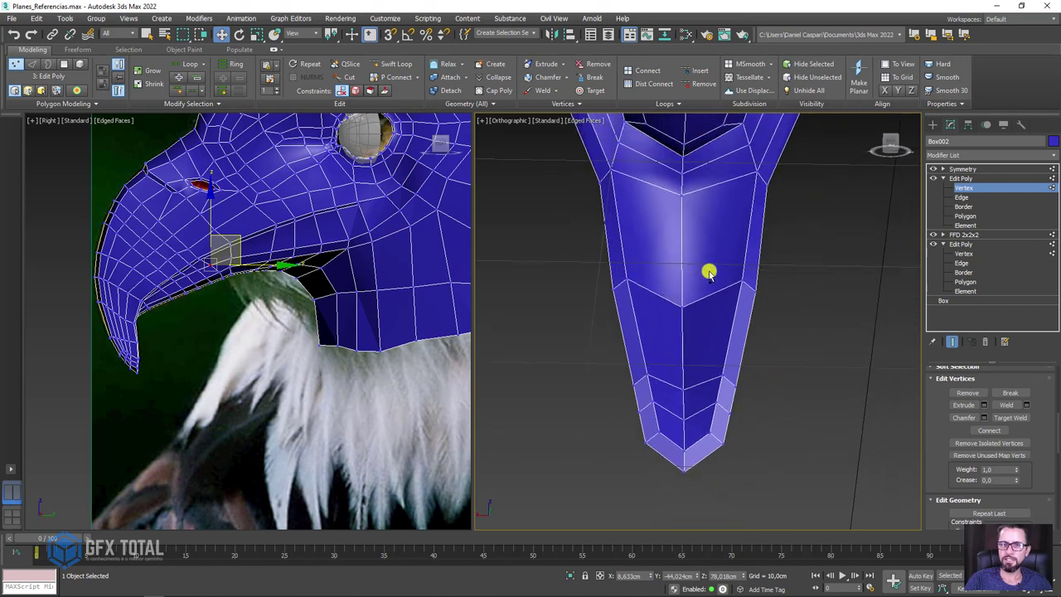
click(965, 216)
scroll(685, 232, up, 1)
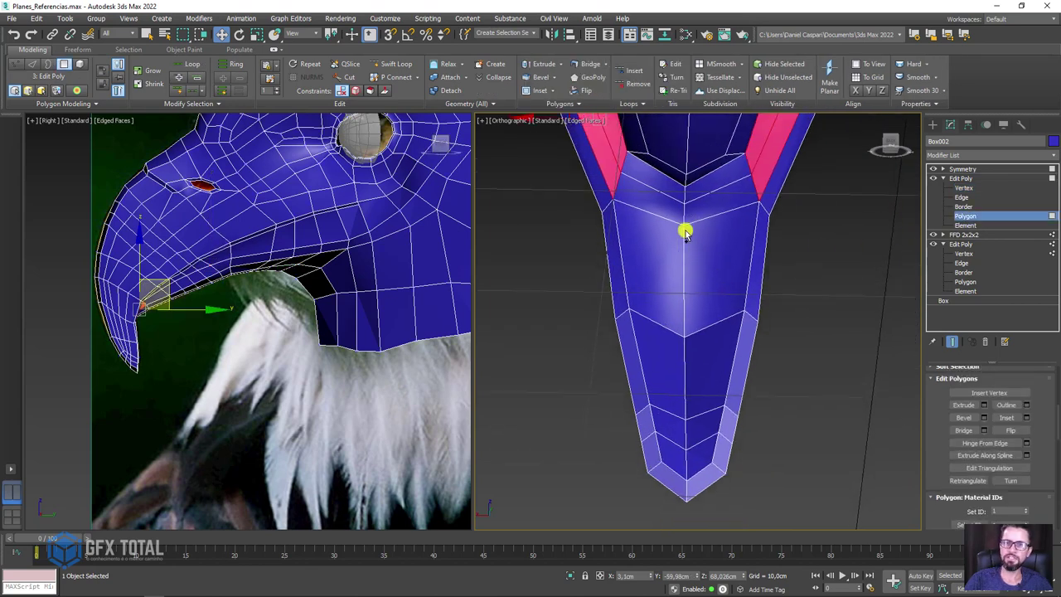
click(680, 209)
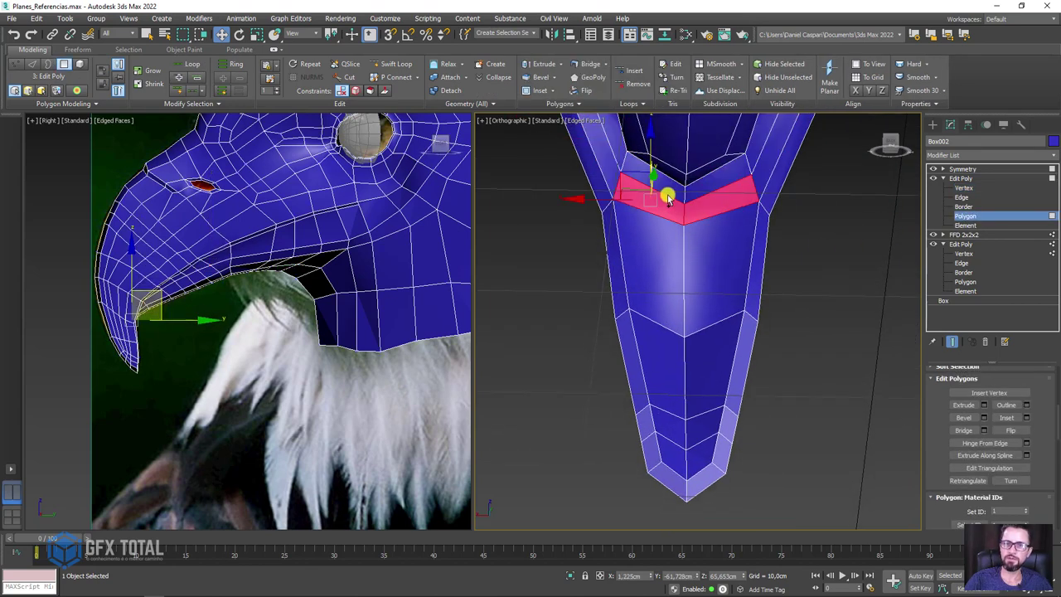
ctrl+click(663, 315)
ctrl+click(664, 390)
ctrl+click(660, 423)
ctrl+click(676, 452)
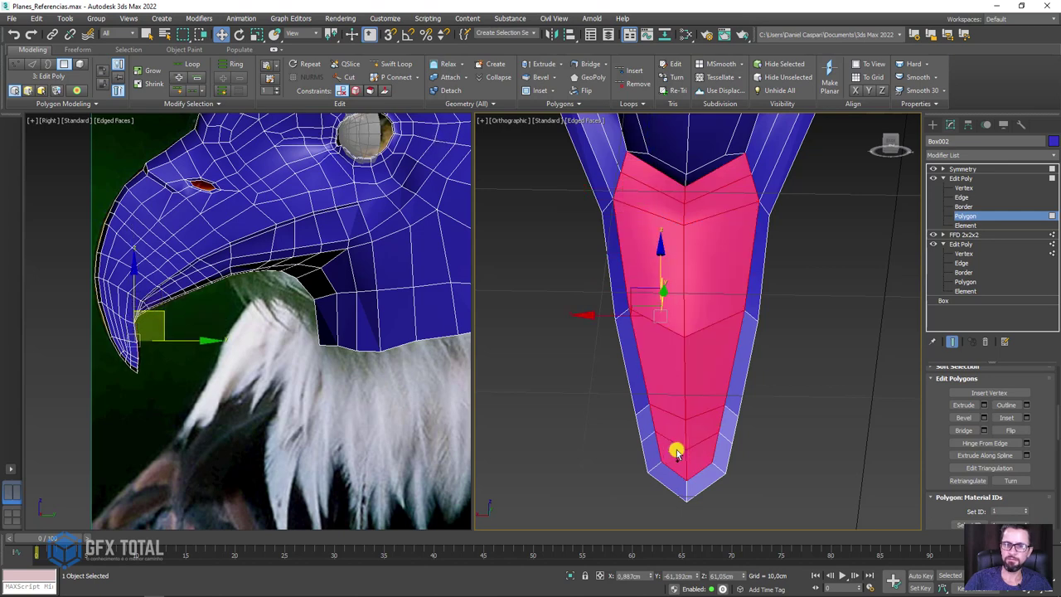
- Inset the selected faces by about 0.37 cm, then turn off the symmetry display
click(1025, 417)
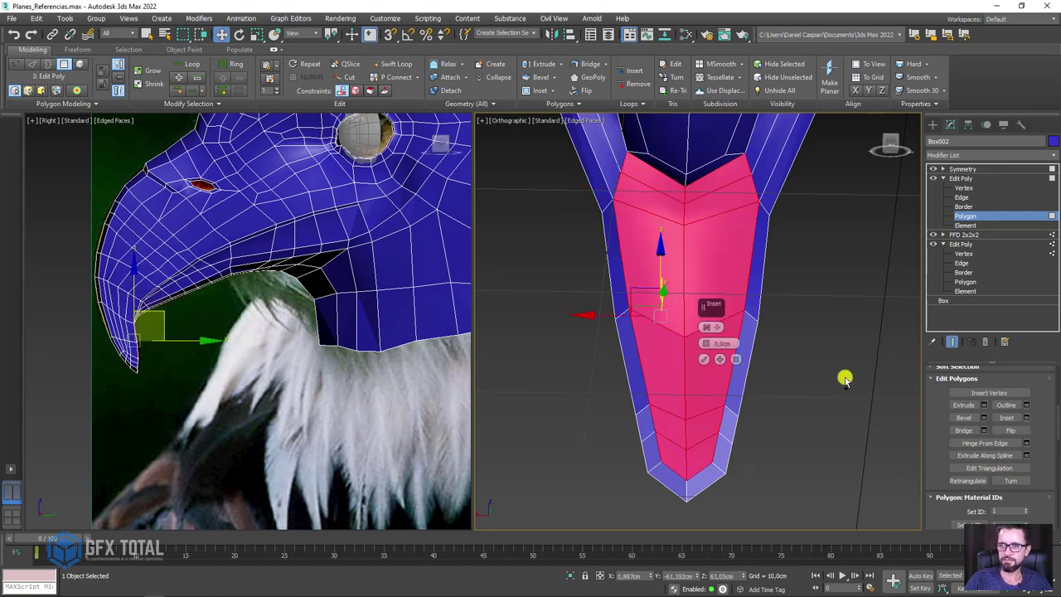
drag(708, 342, 707, 336)
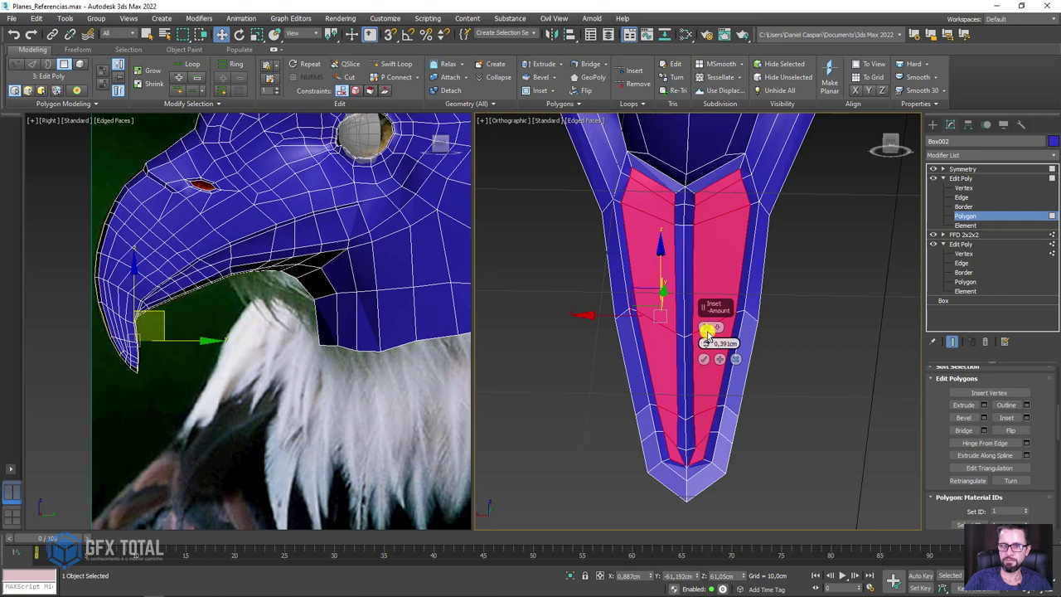
click(701, 359)
click(954, 170)
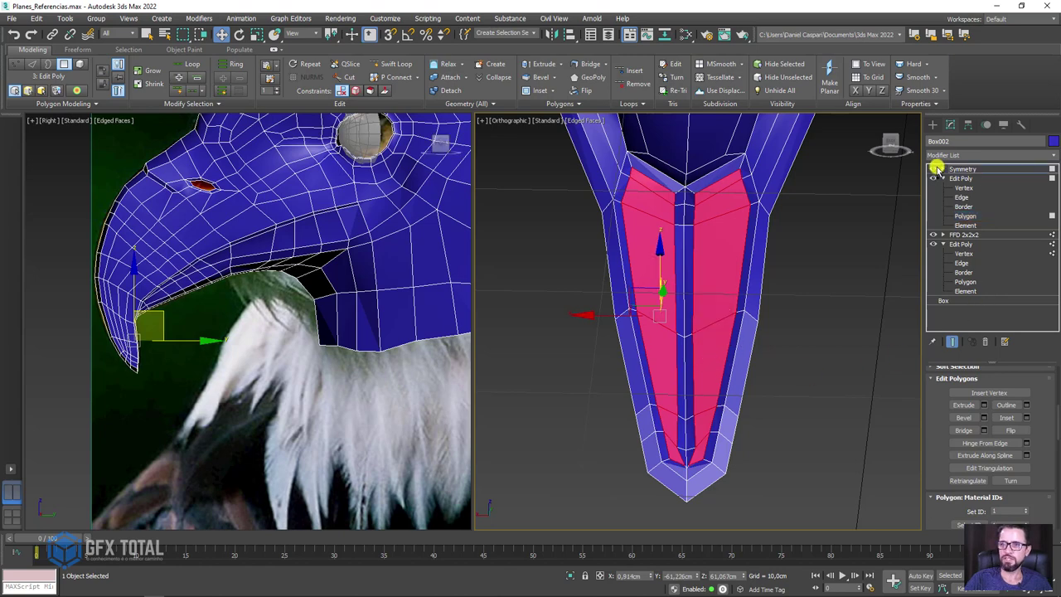
- Delete the thin strip of faces along the centre of the half model
click(934, 169)
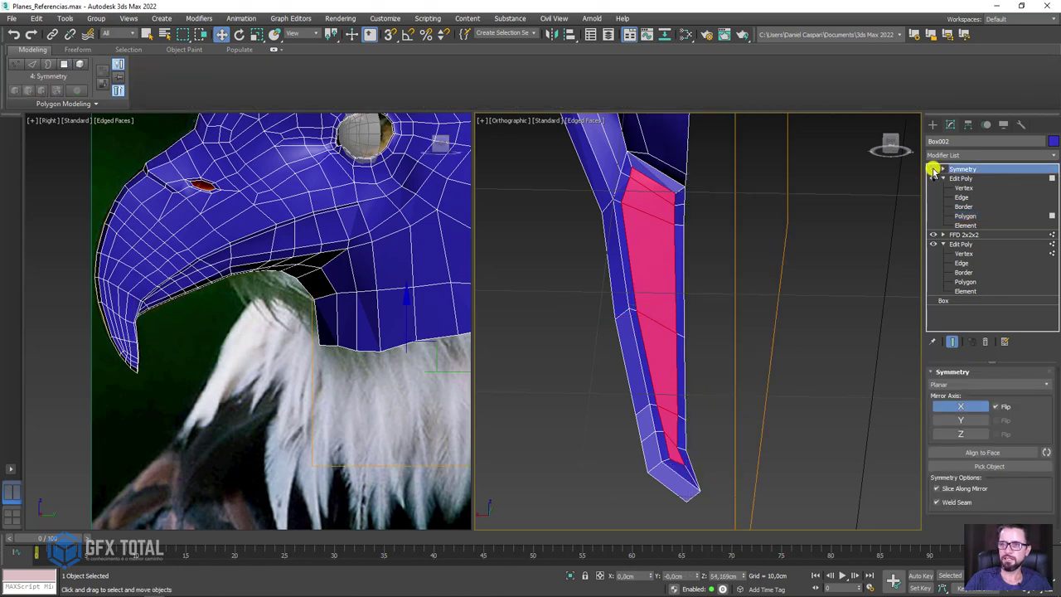
click(967, 215)
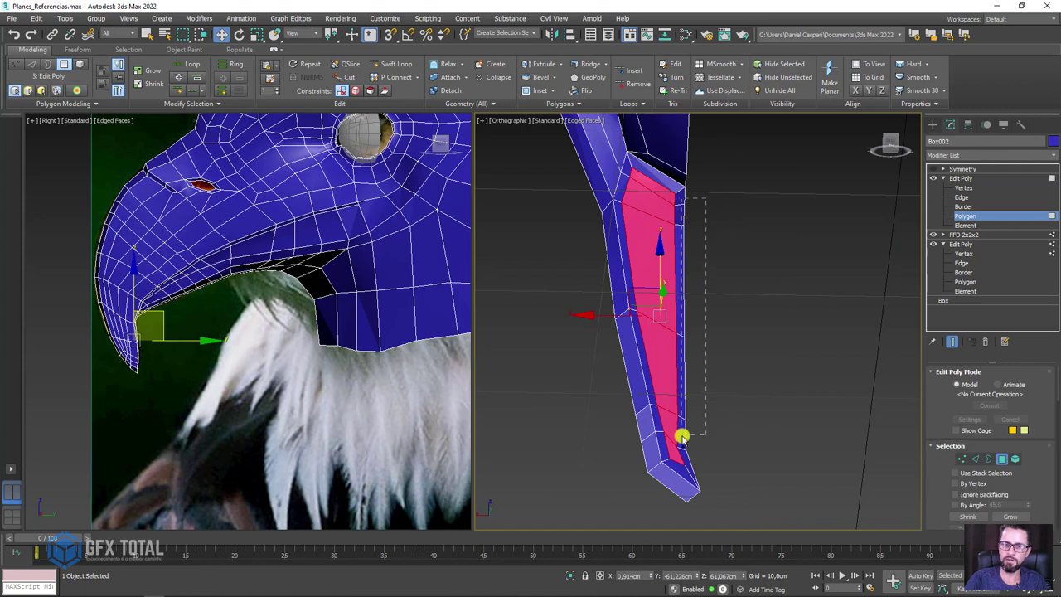
drag(681, 437, 702, 443)
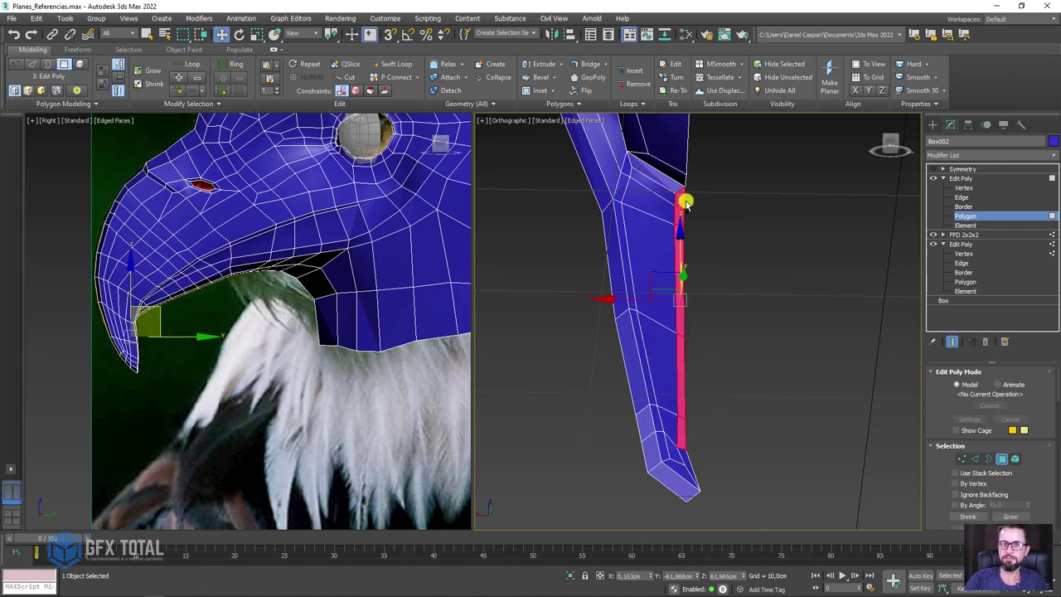
key(Delete)
click(689, 455)
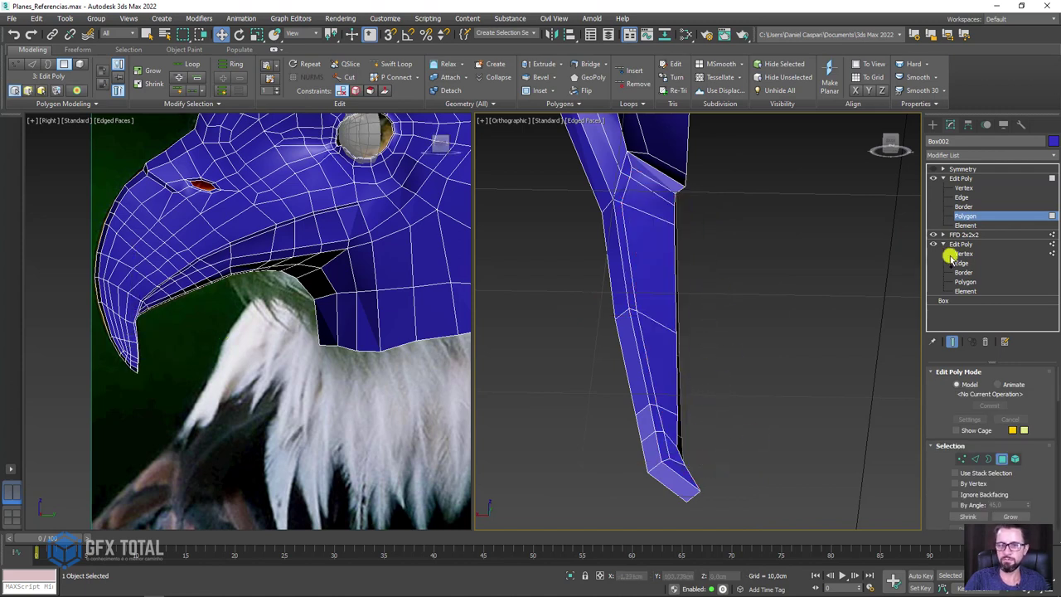
- Select the full open border edge loop along the centre
click(962, 198)
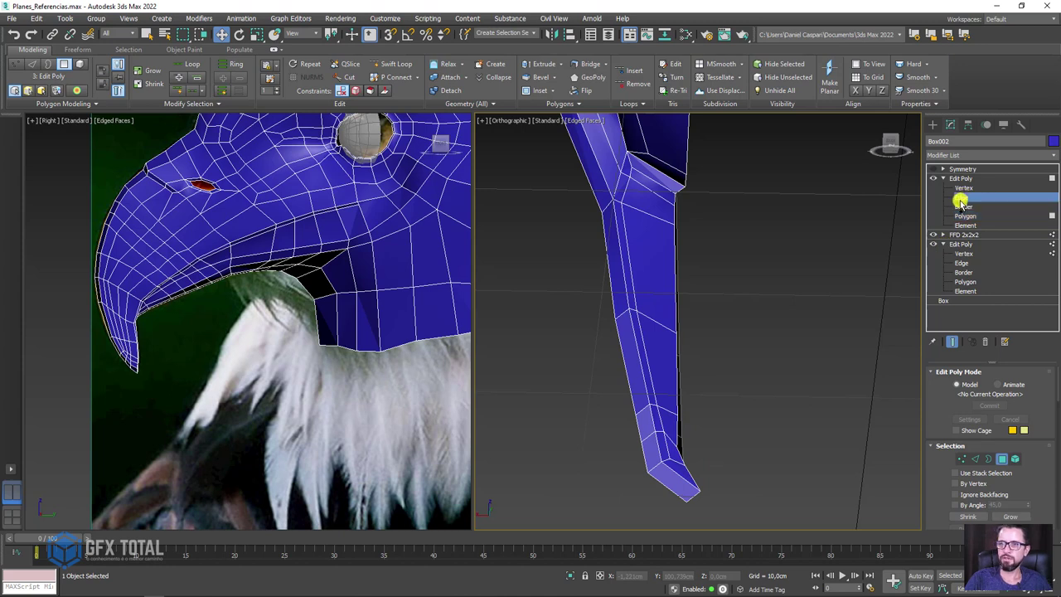
click(672, 275)
double_click(676, 371)
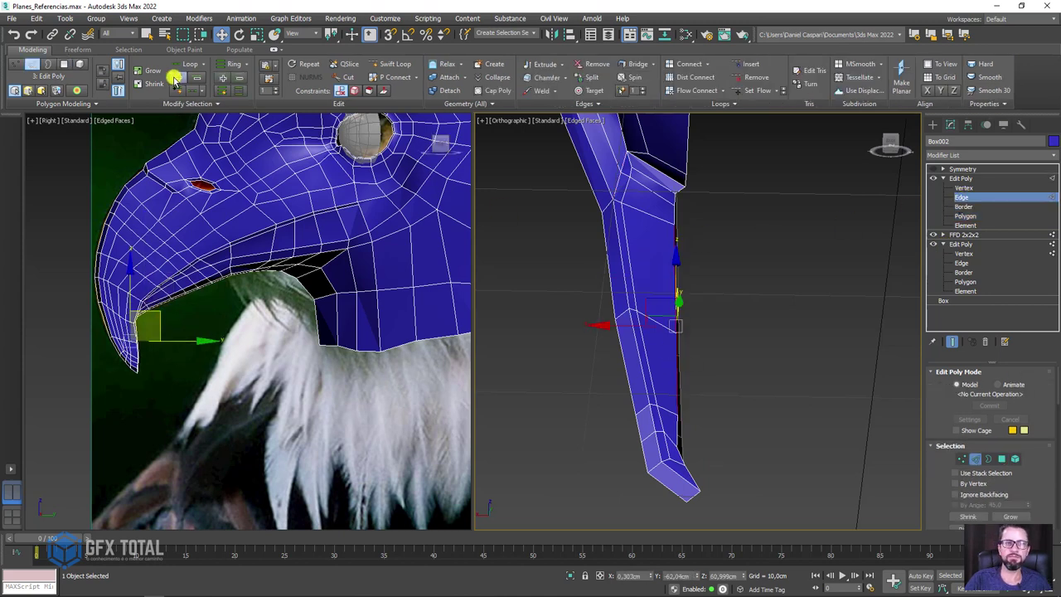
click(176, 77)
click(178, 76)
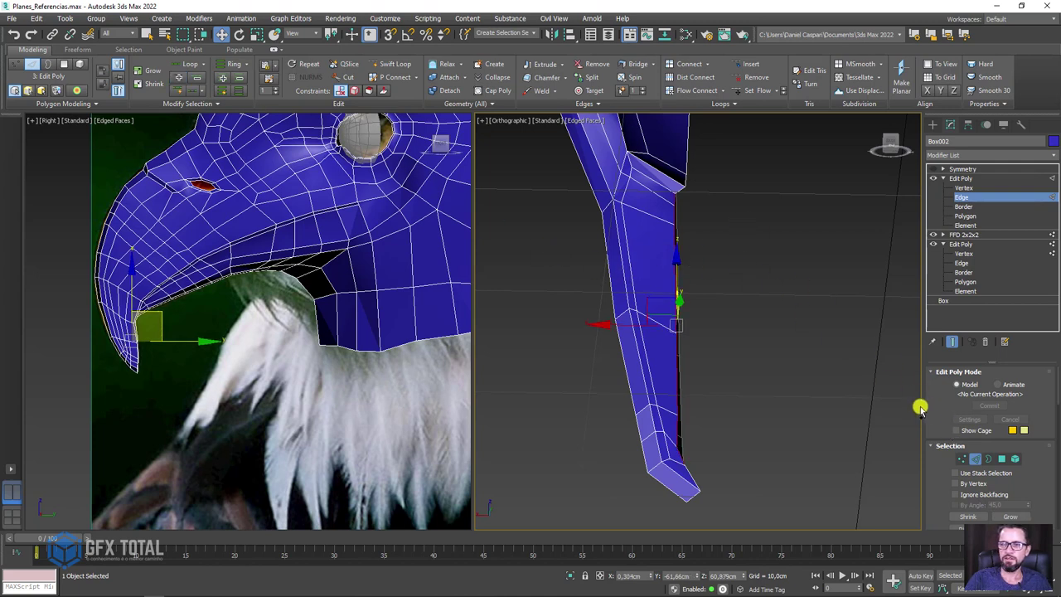
scroll(926, 390, down, 5)
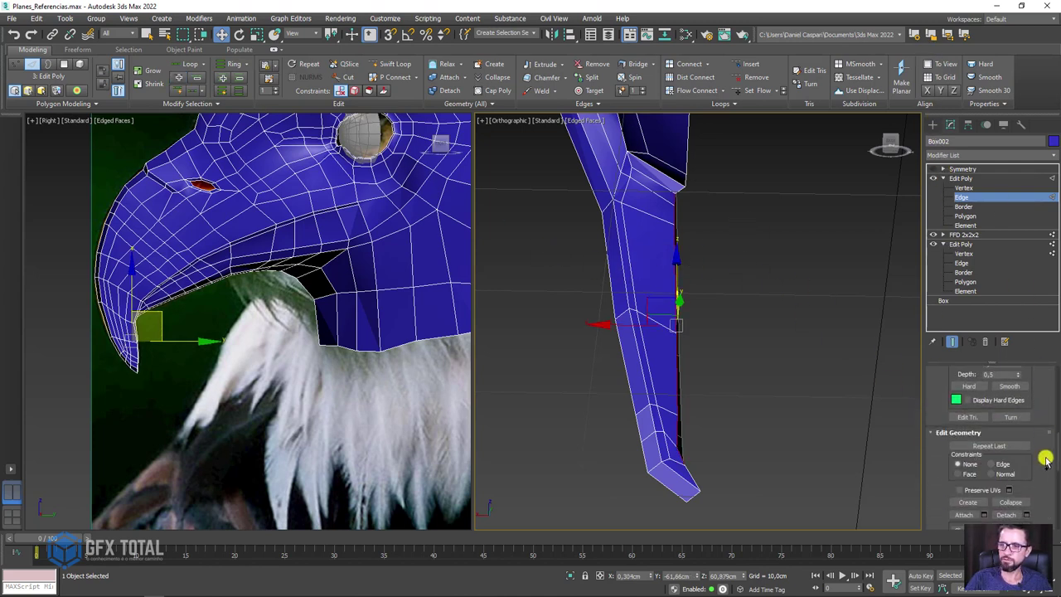
scroll(1046, 460, down, 2)
scroll(1003, 461, down, 3)
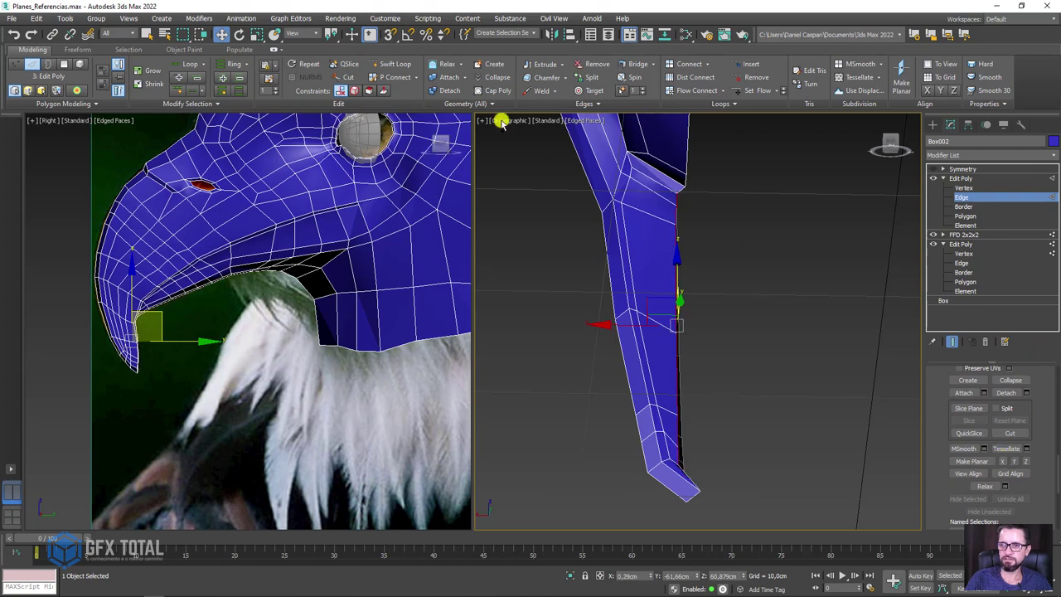
- Set the border edges to X 0, make them planar on X, and re-enable Symmetry
right_click(224, 35)
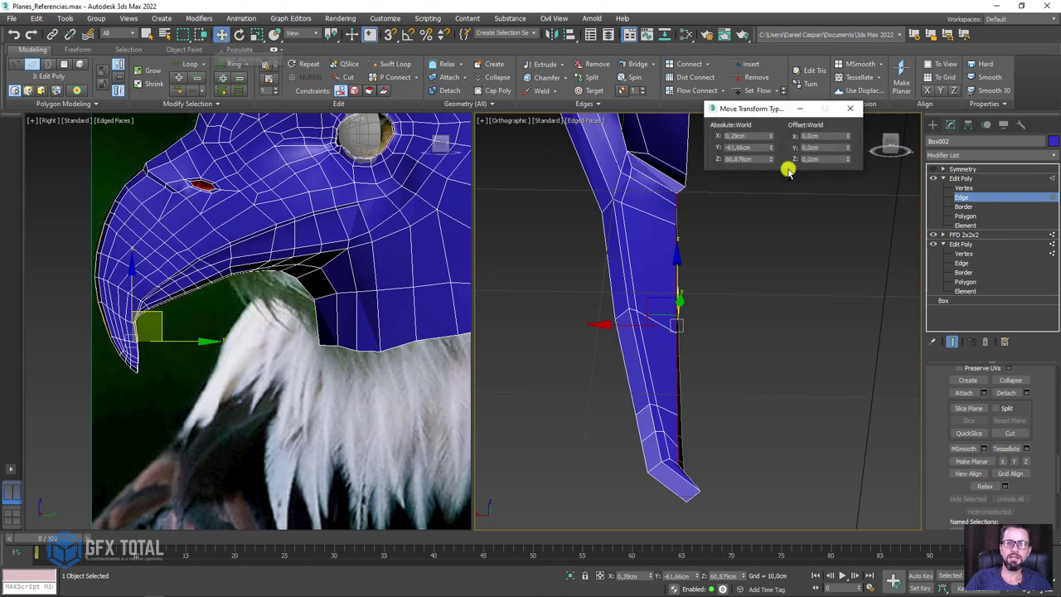
right_click(771, 137)
click(843, 110)
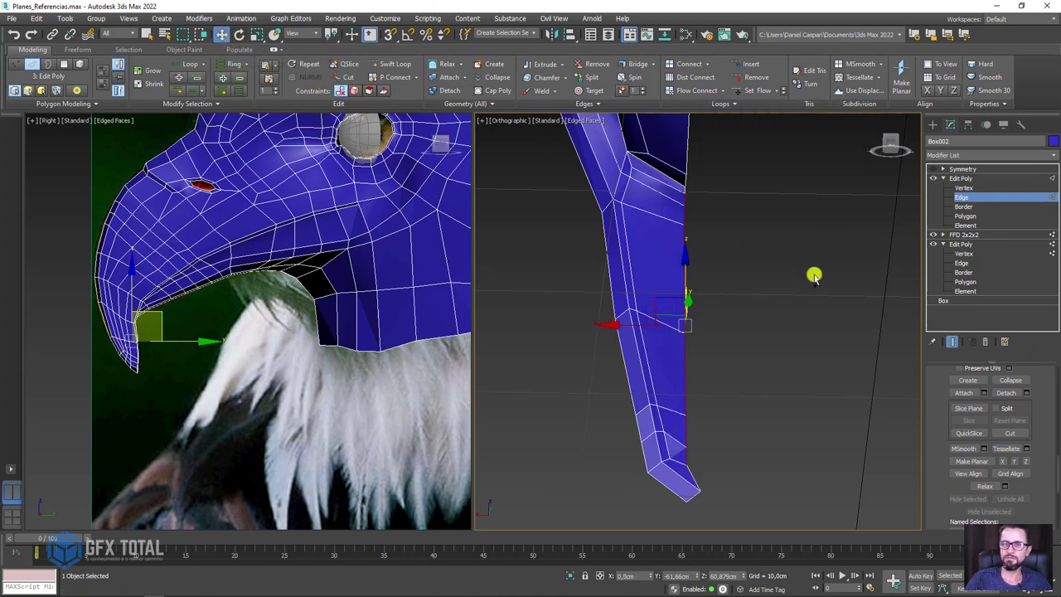
mouse_move(813, 273)
alt+middle_down()
mouse_move(789, 290)
mouse_move(716, 410)
mouse_move(685, 406)
mouse_move(685, 310)
mouse_move(708, 317)
mouse_move(661, 374)
mouse_move(696, 413)
mouse_move(700, 399)
alt+middle_up()
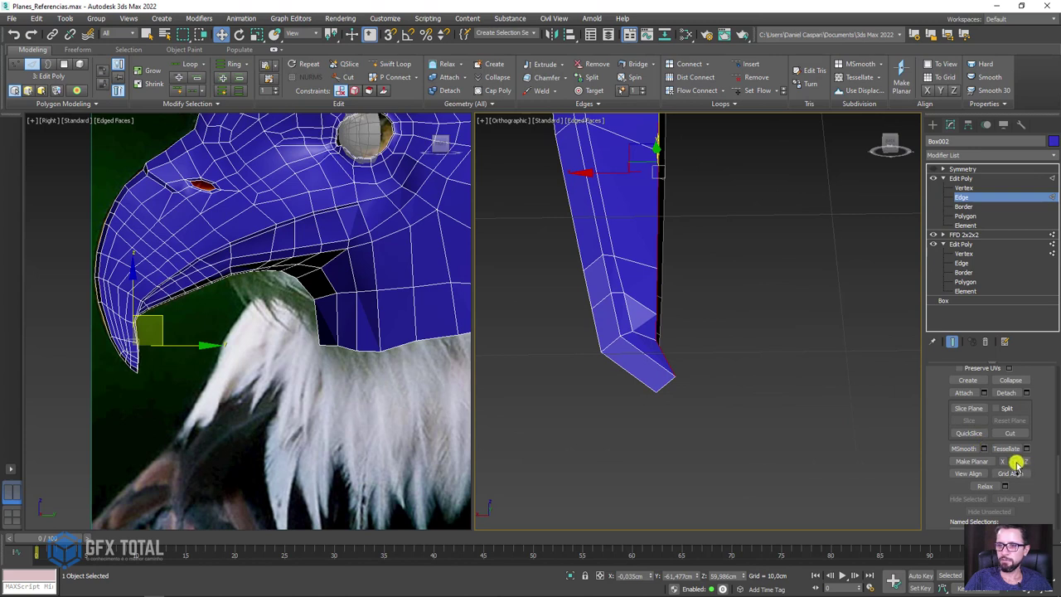
click(1005, 461)
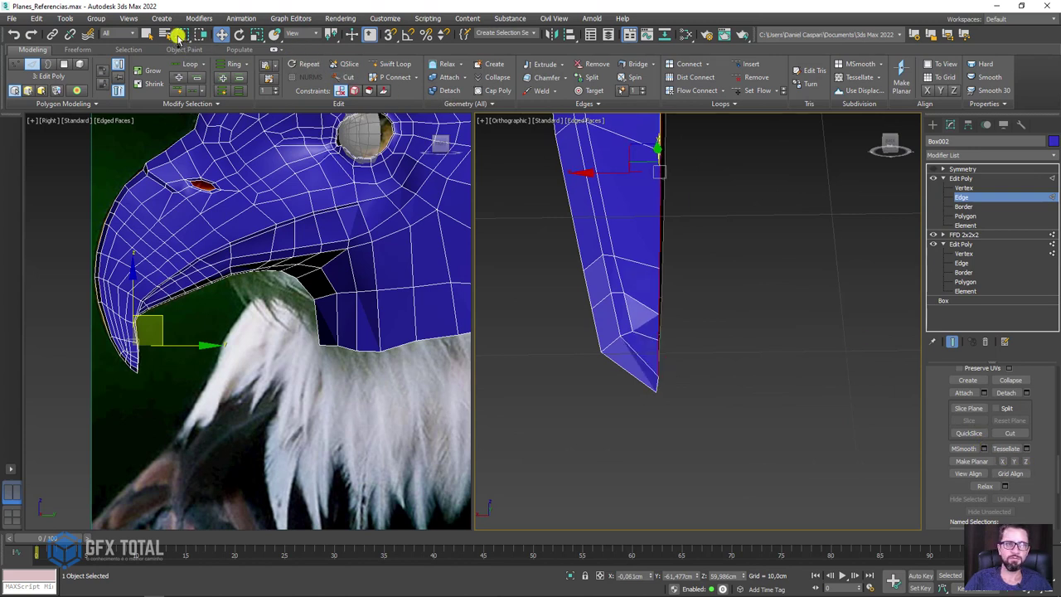
right_click(226, 35)
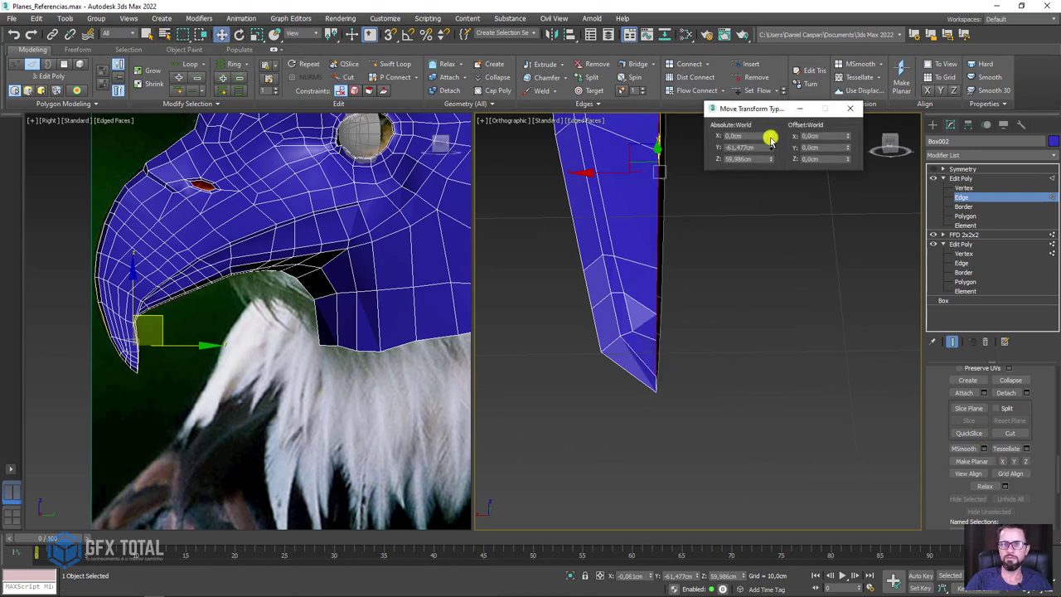
click(853, 110)
click(961, 178)
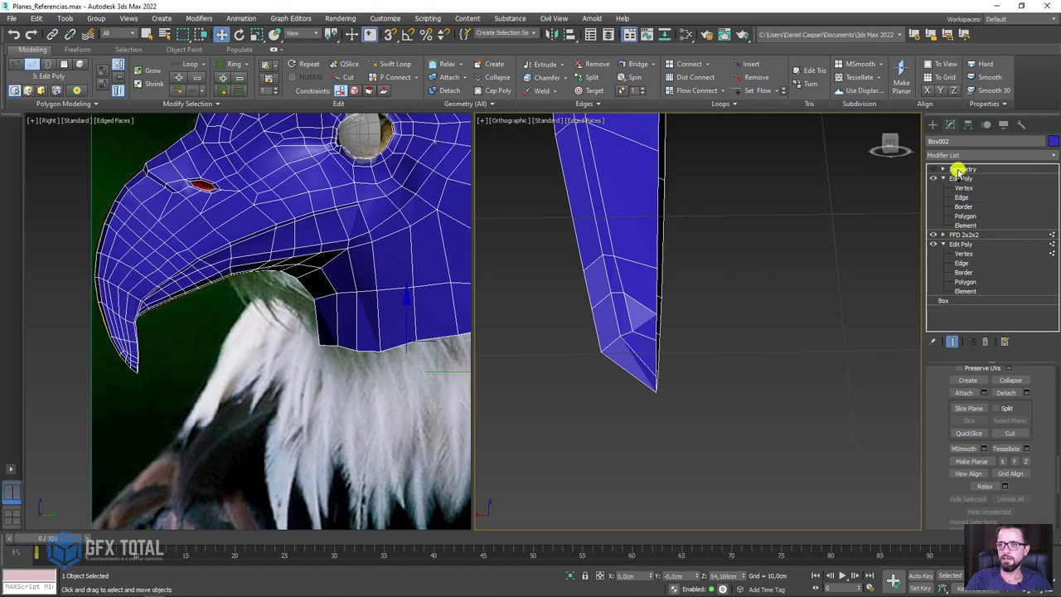
click(960, 168)
- Orbit to a three-quarter view and collapse the half model's Edit Poly levels
scroll(703, 251, down, 2)
mouse_move(703, 251)
alt+middle_down()
mouse_move(737, 258)
mouse_move(708, 232)
mouse_move(777, 303)
mouse_move(700, 394)
mouse_move(716, 287)
mouse_move(817, 319)
mouse_move(802, 274)
alt+middle_up()
scroll(701, 394, up, 3)
scroll(675, 403, down, 2)
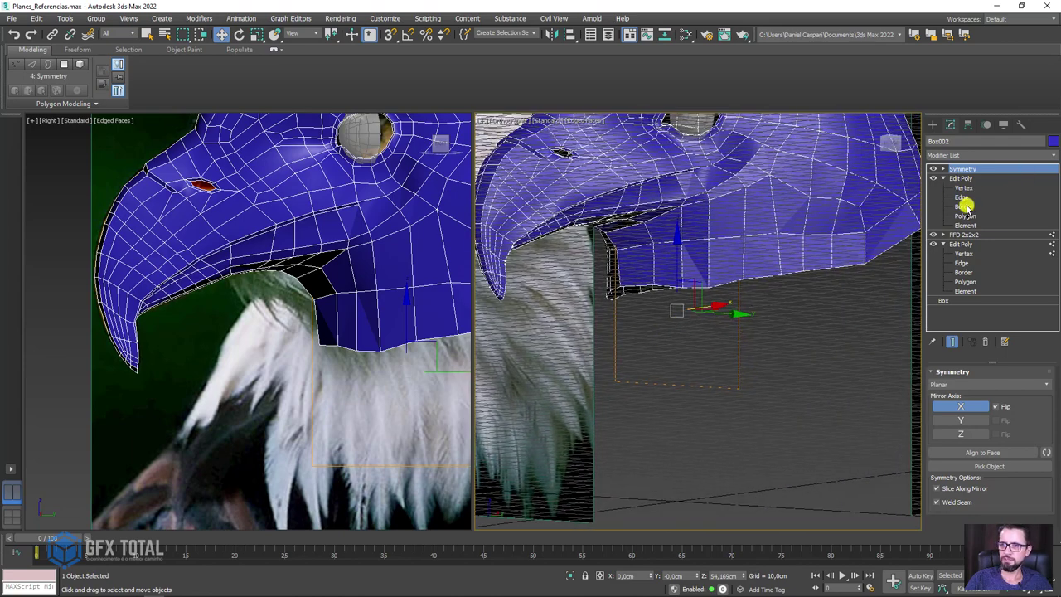
click(944, 178)
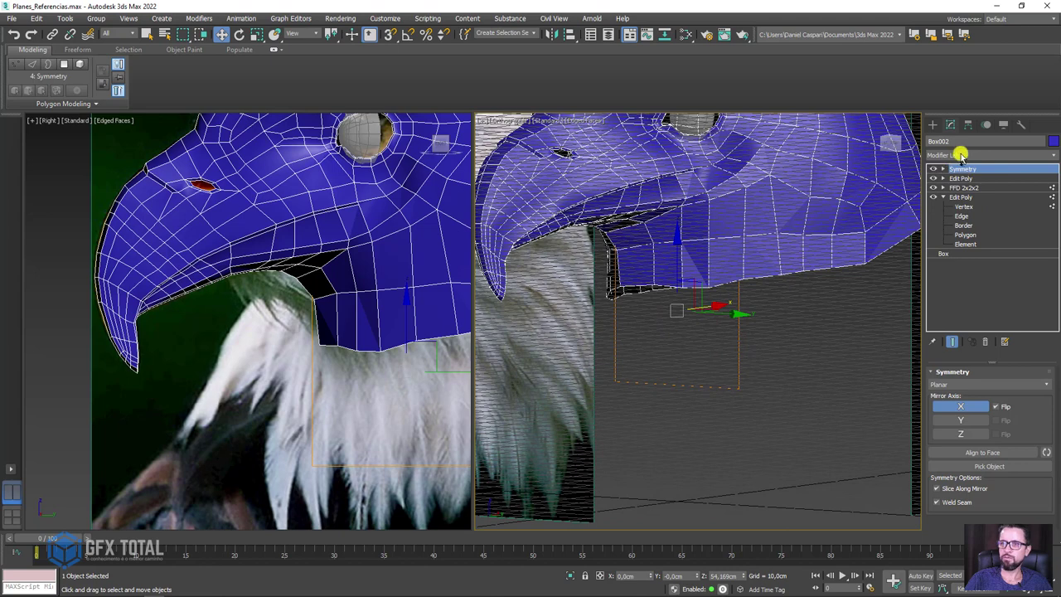
- Add an Edit Poly modifier above Symmetry and switch to Border mode
click(1037, 157)
click(1016, 157)
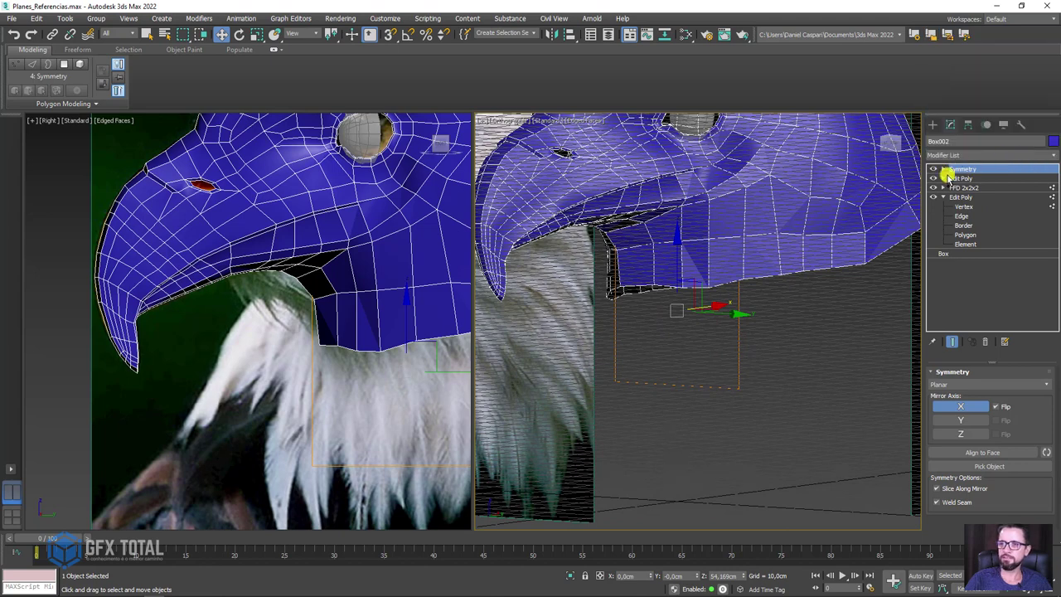
click(274, 50)
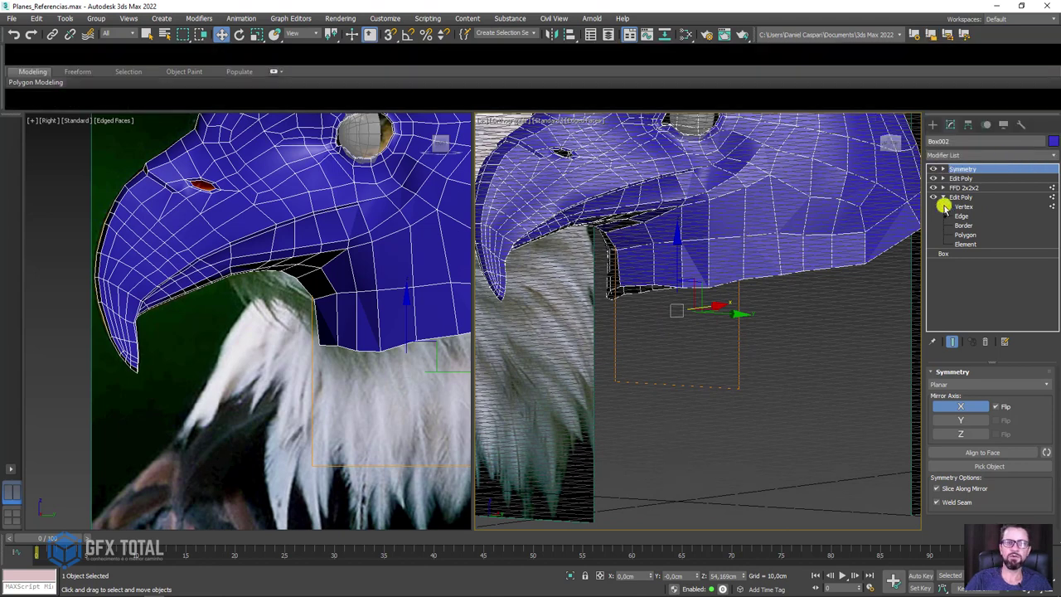
click(970, 111)
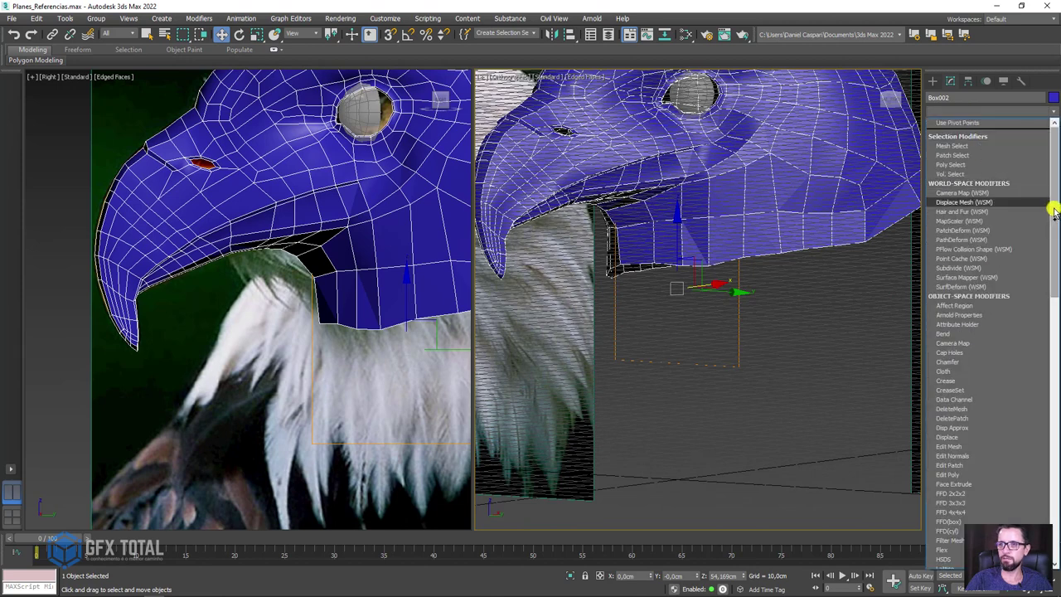
scroll(987, 249, down, 5)
click(964, 369)
key(ctrl+e)
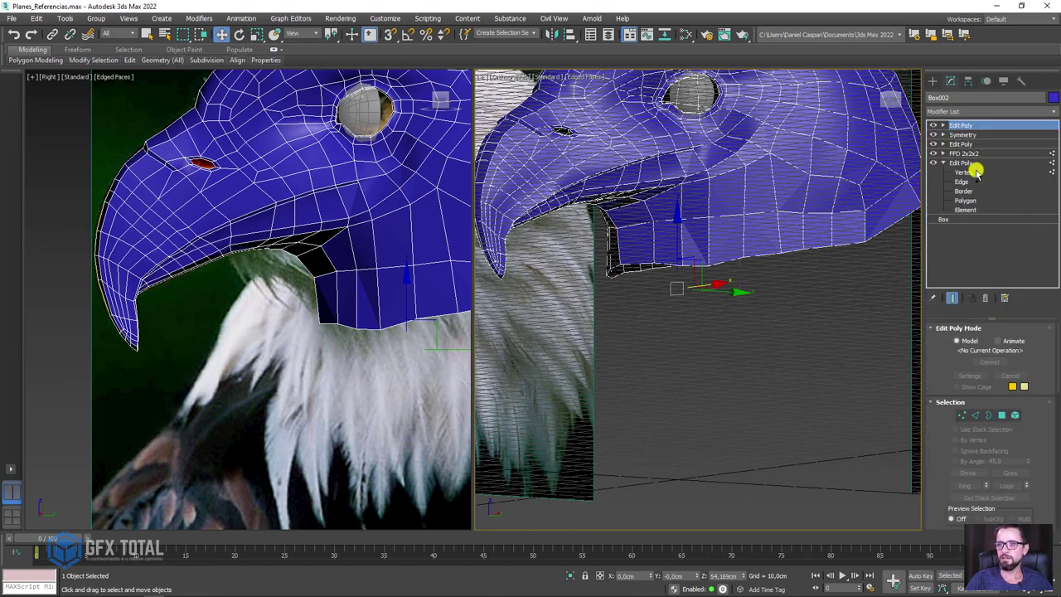
click(943, 125)
click(963, 153)
- Select the bottom neck border and Shift-drag it down to extend the neck
click(744, 226)
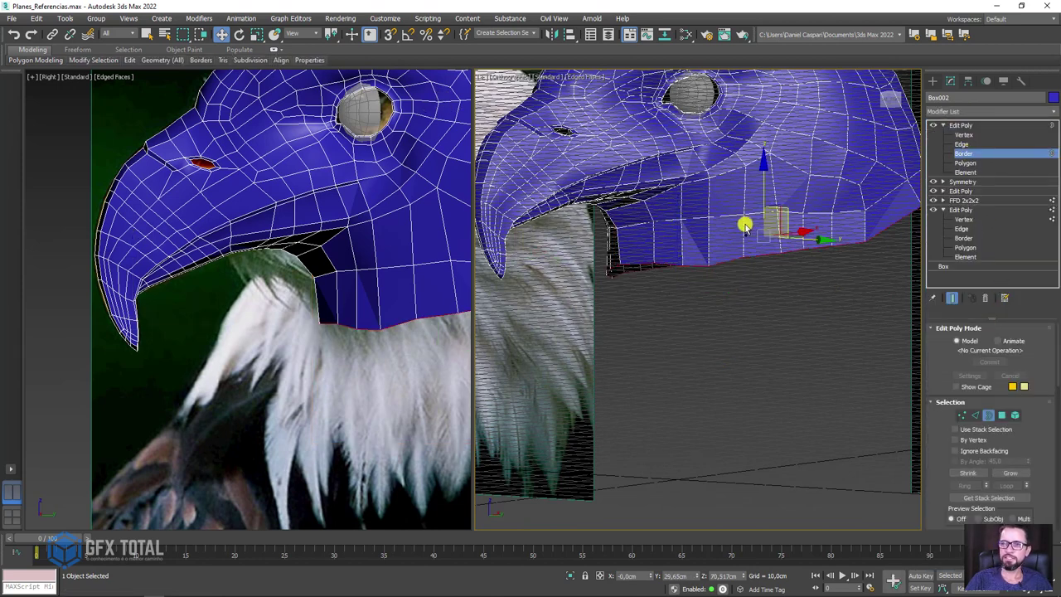
mouse_move(743, 225)
alt+middle_down()
mouse_move(797, 286)
mouse_move(809, 274)
alt+middle_up()
scroll(273, 201, down, 4)
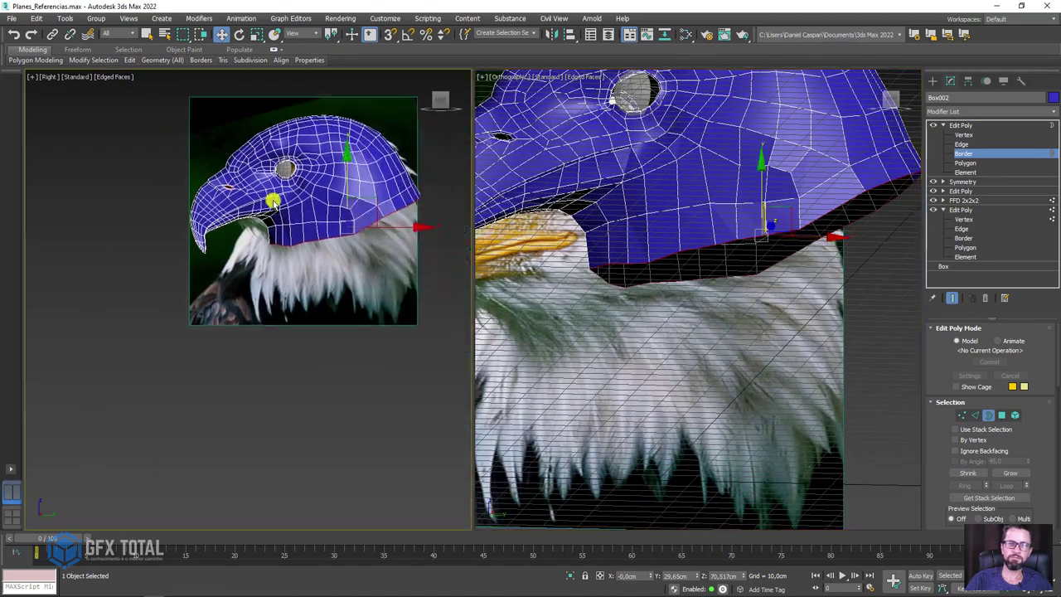
scroll(304, 160, down, 1)
shift+drag(305, 160, 308, 213)
- Adjust the new bottom rim with Move and Rotate to tilt it flatter
key(e)
key(r)
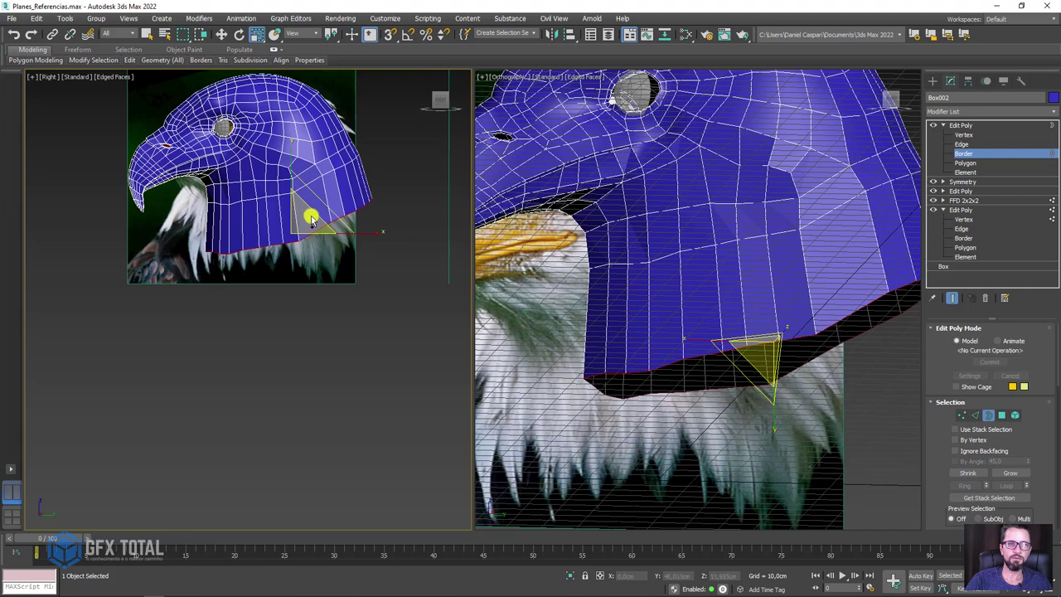
key(w)
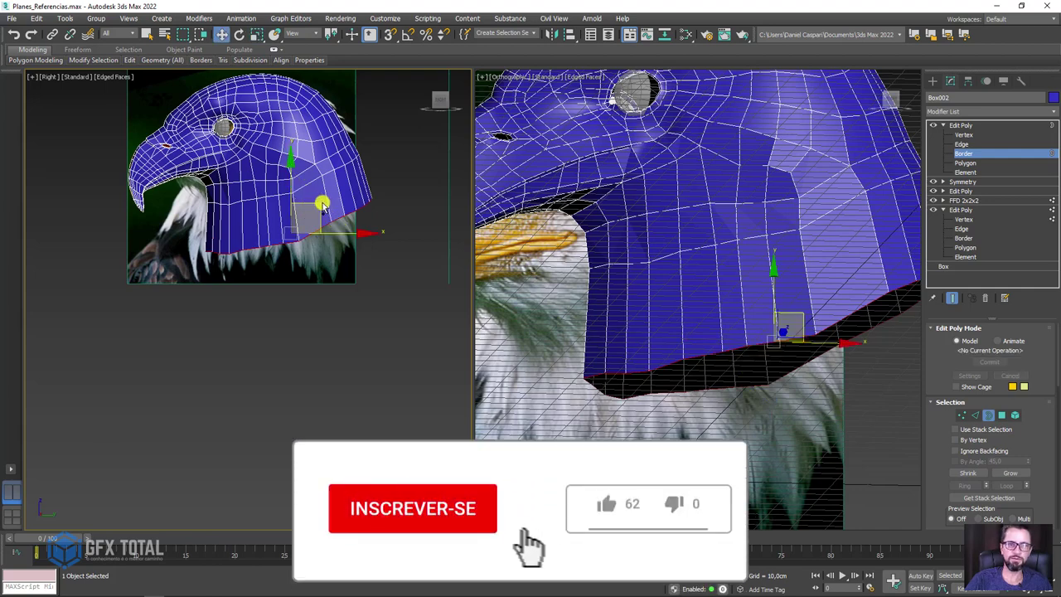
mouse_move(324, 208)
mouse_down()
mouse_move(317, 197)
mouse_move(308, 253)
mouse_up()
key(e)
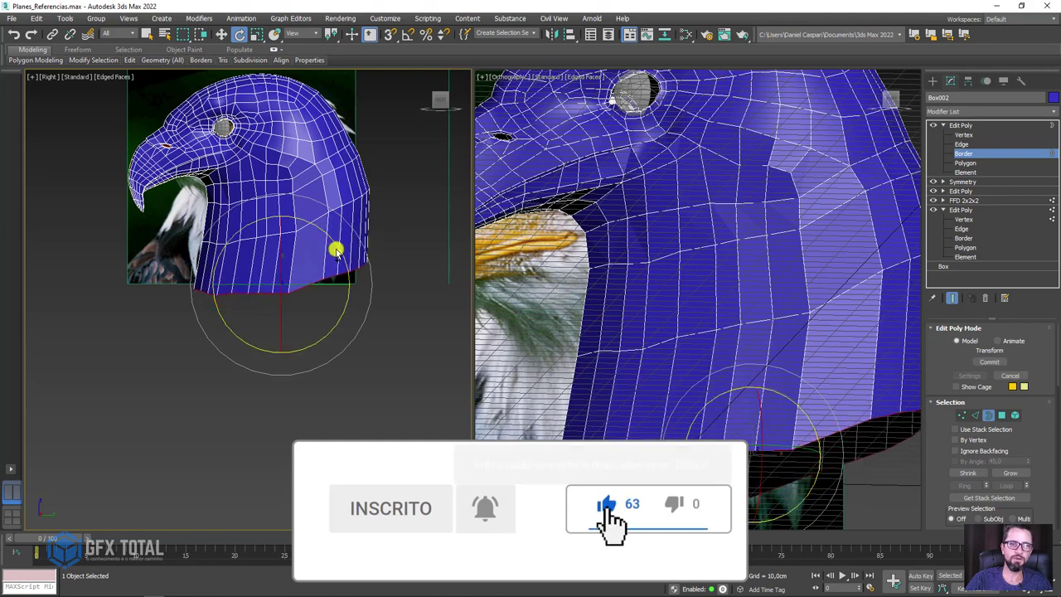
drag(288, 235, 291, 277)
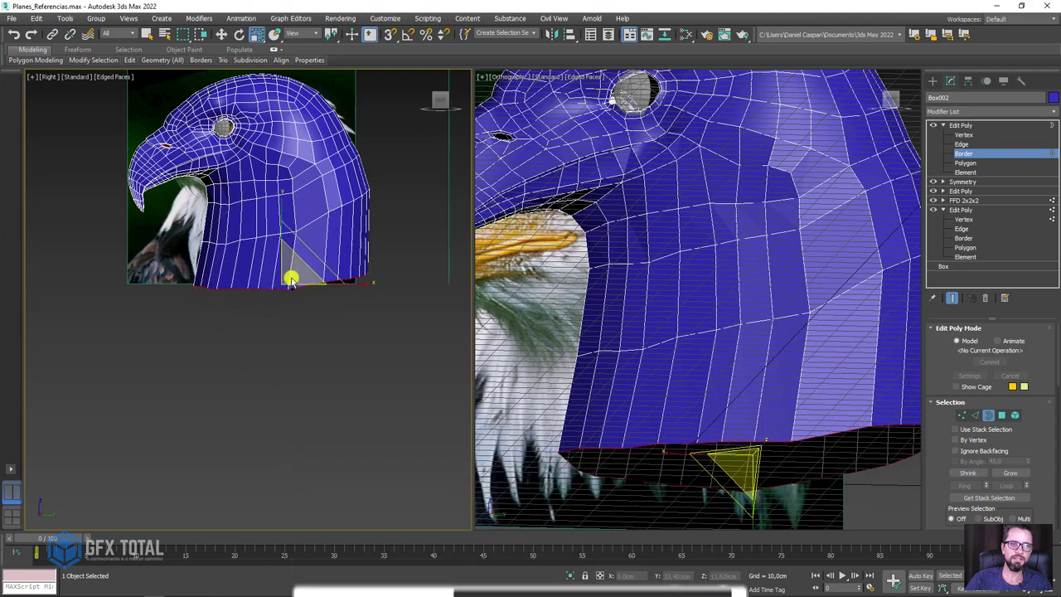
key(r)
- From a front view, select an edge near the eye, then switch to Vertex mode
scroll(775, 268, down, 5)
alt+middle_drag(775, 267, 876, 296)
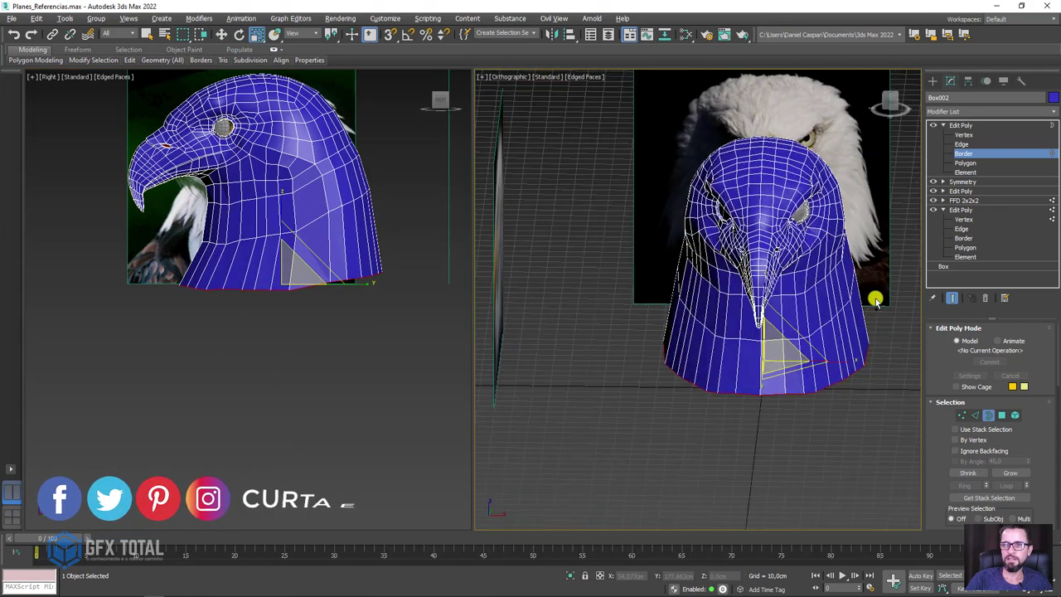
scroll(744, 276, up, 4)
mouse_move(677, 232)
alt+middle_down()
mouse_move(718, 224)
mouse_move(675, 227)
alt+middle_up()
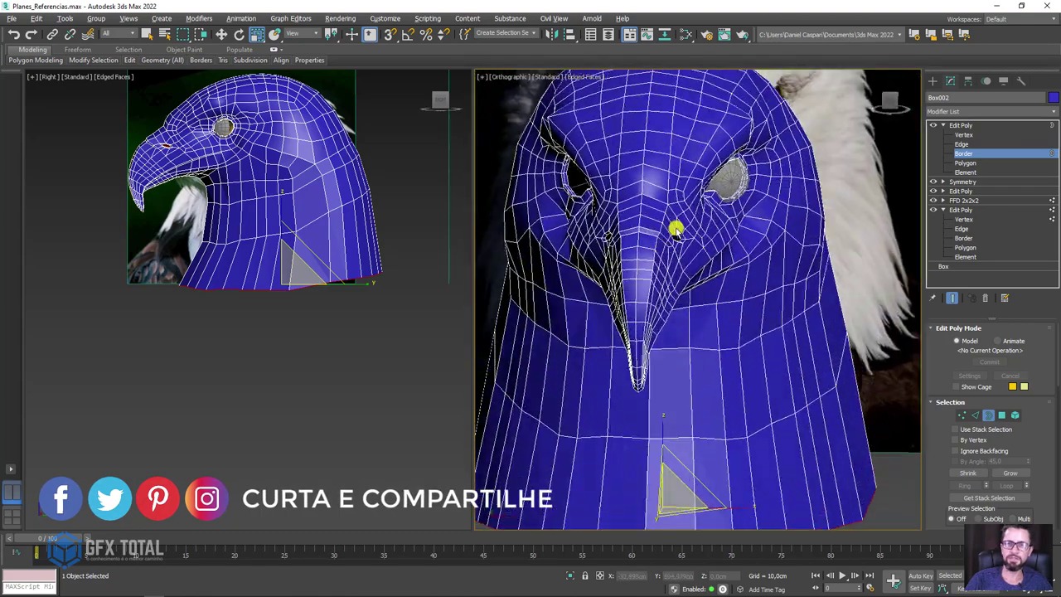
scroll(776, 174, up, 2)
scroll(770, 241, up, 2)
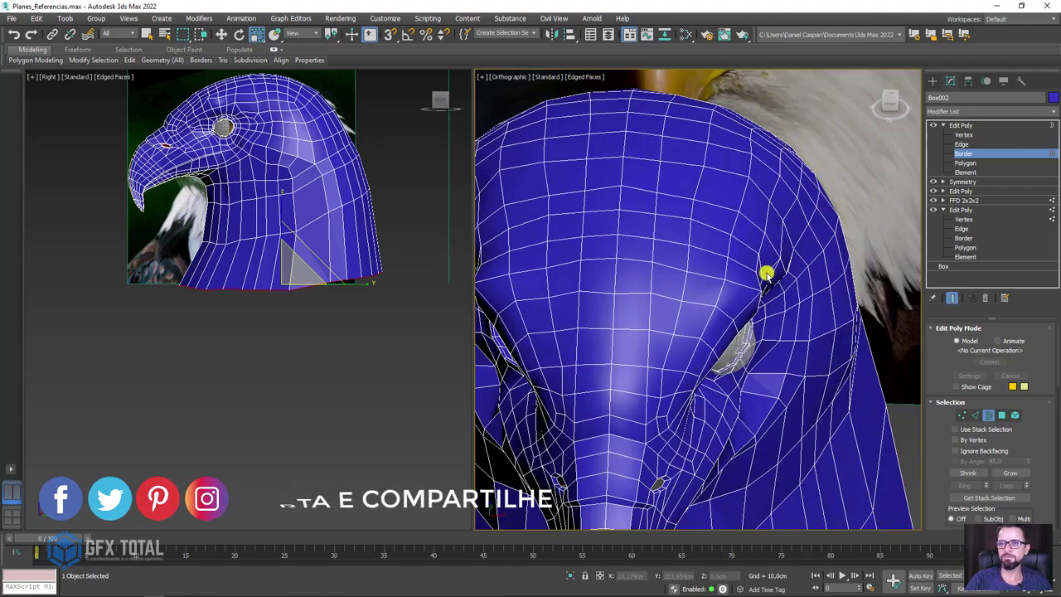
scroll(805, 227, up, 2)
scroll(830, 216, up, 1)
click(958, 144)
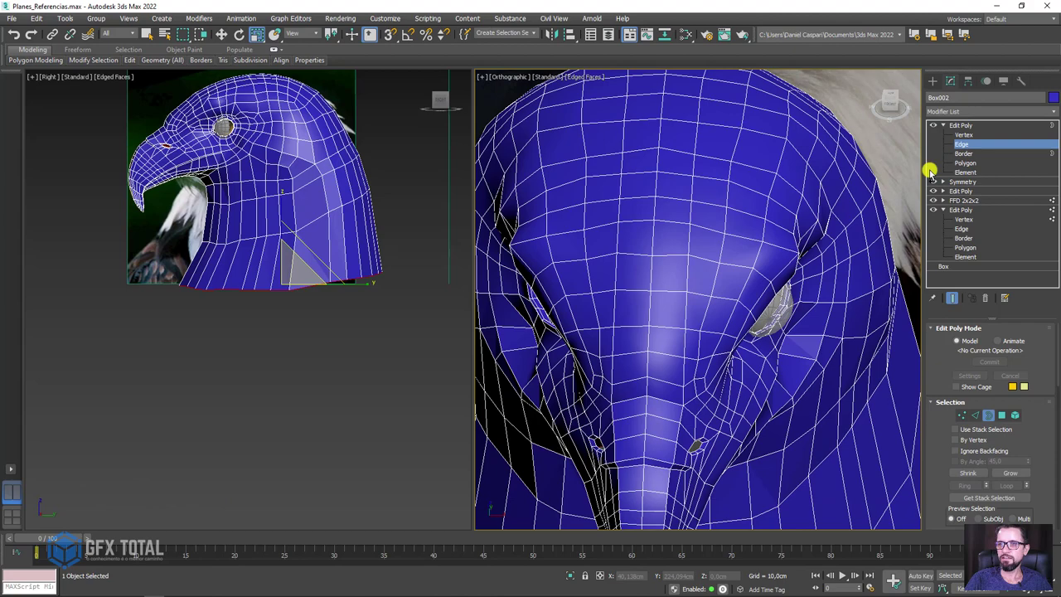
click(796, 230)
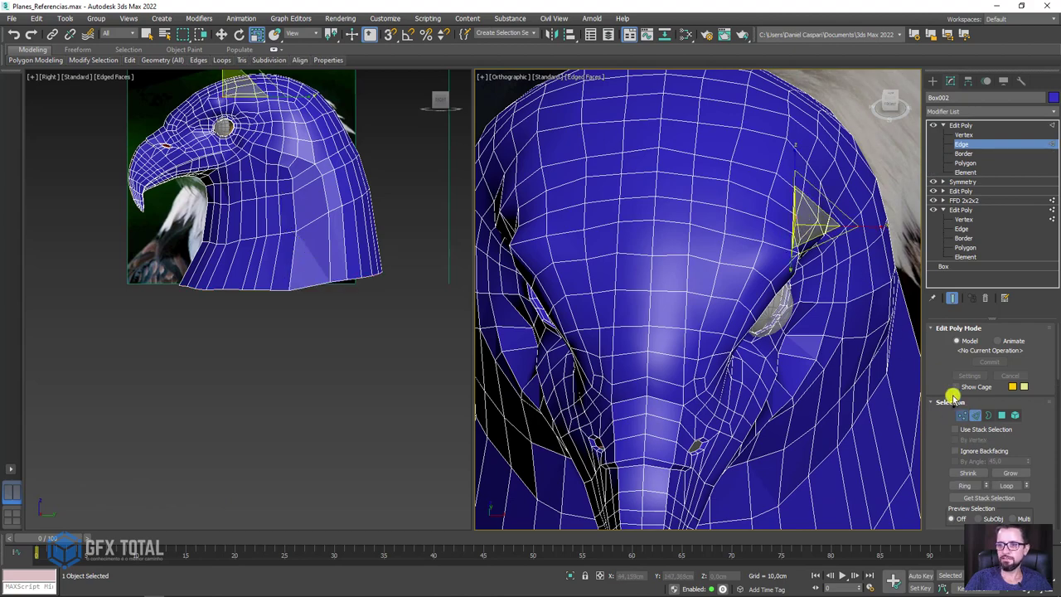
key(1)
alt+middle_drag(805, 213, 818, 241)
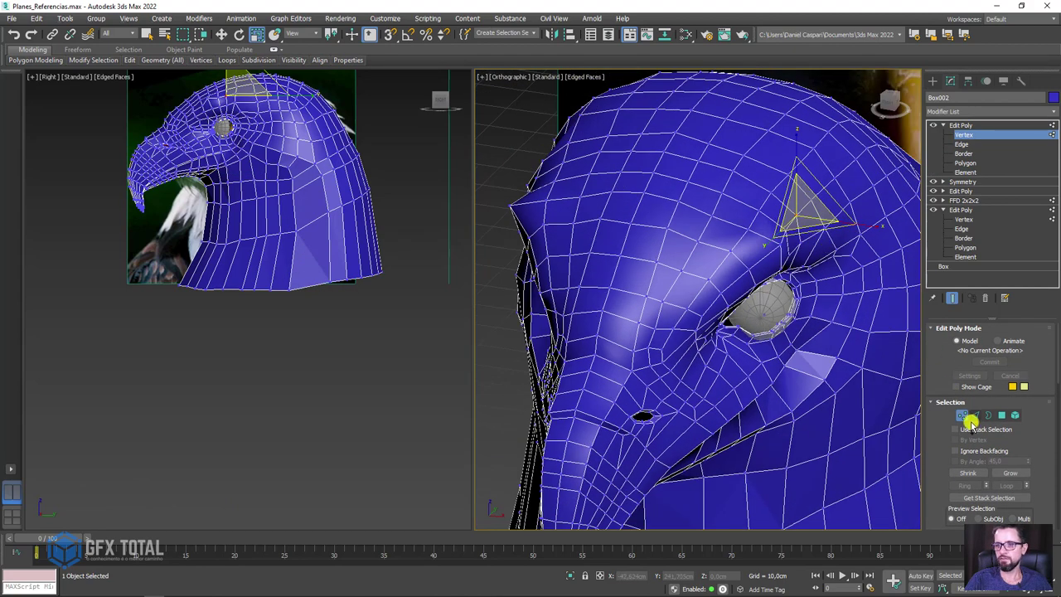
- Turn on Soft Selection with a 17.6 cm falloff
scroll(945, 418, down, 5)
click(940, 386)
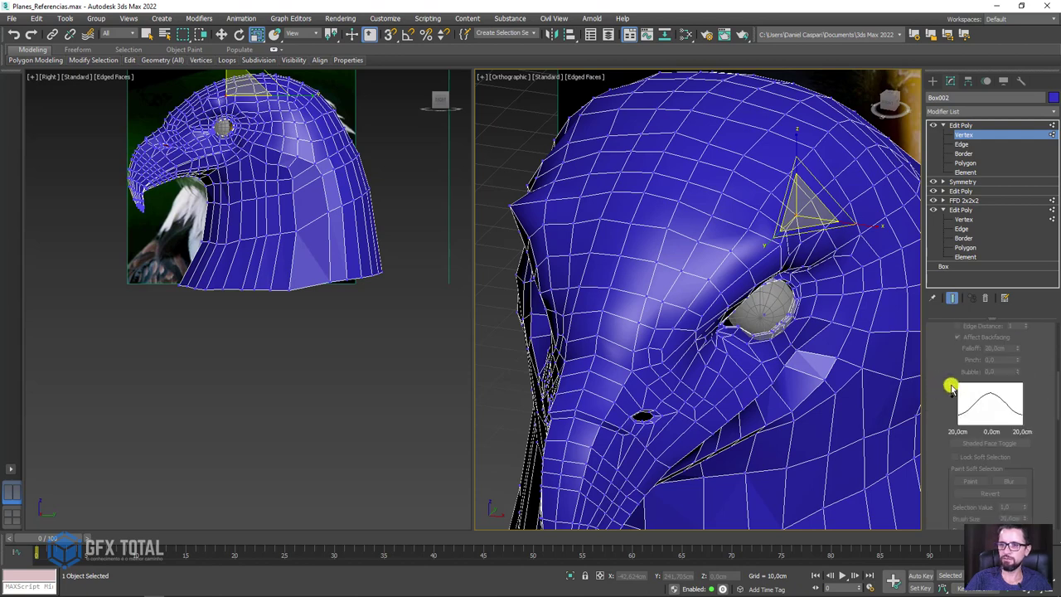
scroll(954, 397, up, 1)
click(957, 428)
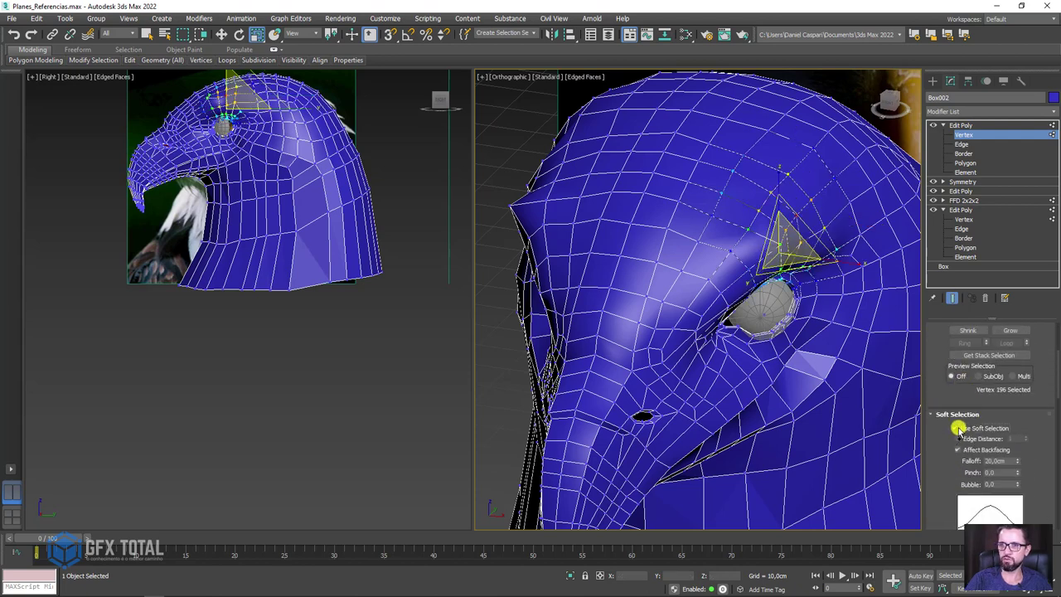
mouse_move(1018, 461)
mouse_down()
mouse_move(1019, 439)
mouse_move(1004, 465)
mouse_up()
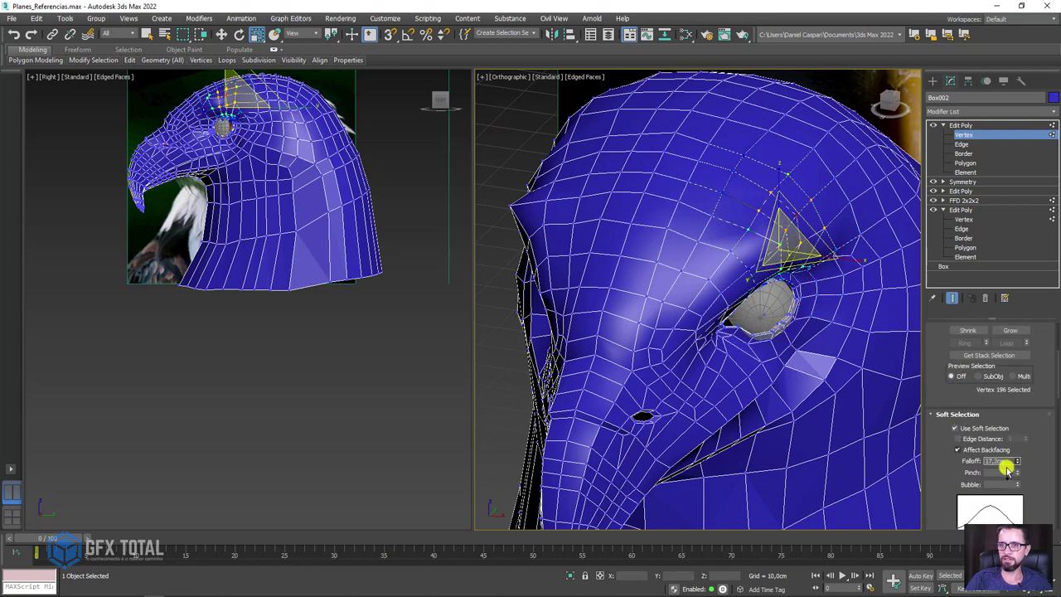
- Move the vertices above the eye to reshape the brow
alt+middle_drag(877, 294, 804, 271)
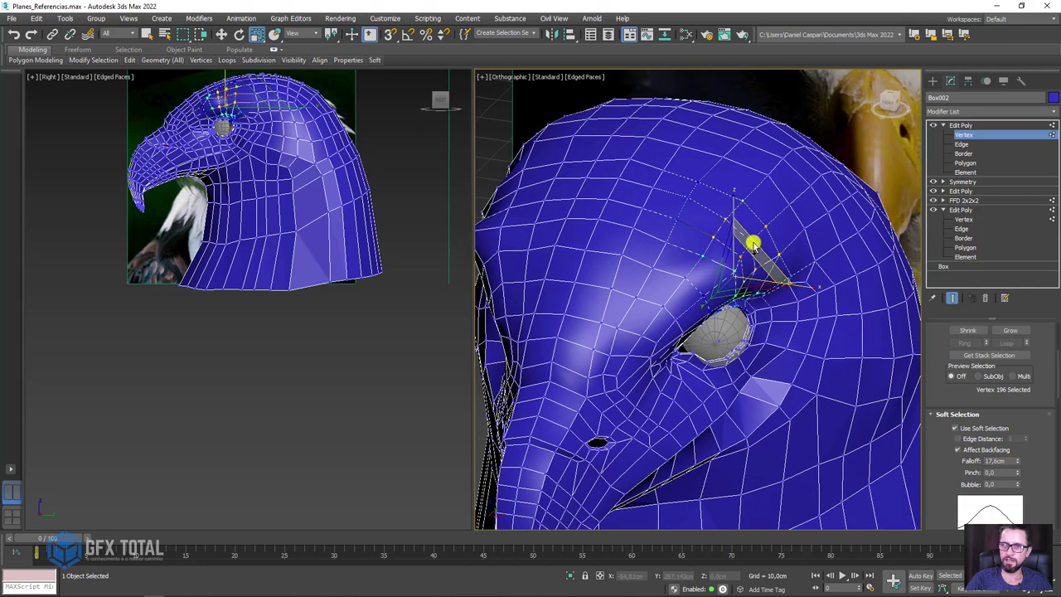
key(w)
mouse_move(789, 275)
mouse_down()
mouse_move(808, 290)
mouse_move(801, 263)
mouse_up()
mouse_move(801, 263)
alt+middle_down()
mouse_move(771, 216)
mouse_move(812, 232)
alt+middle_up()
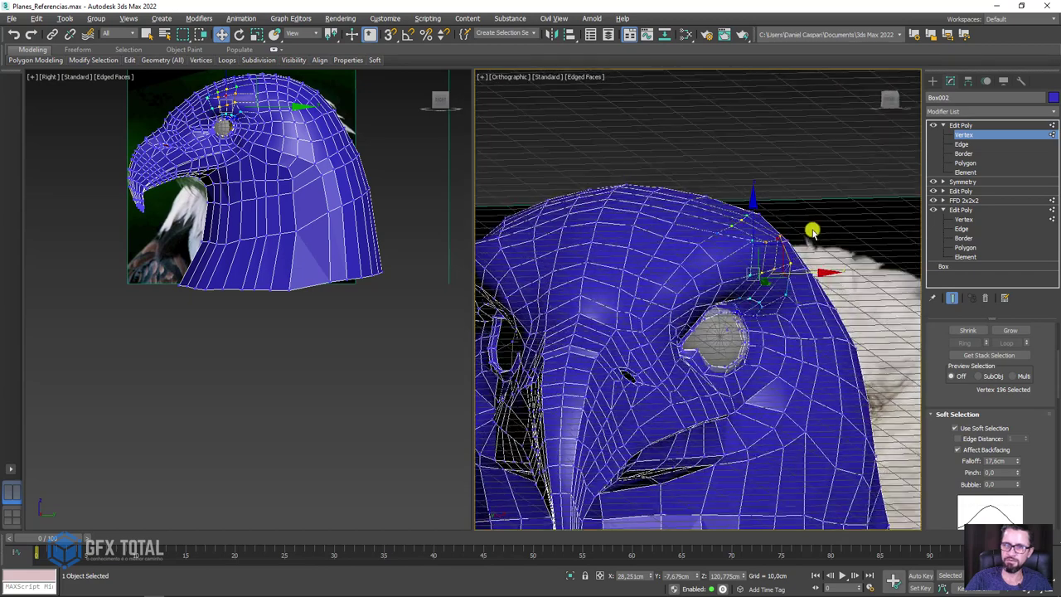
click(728, 265)
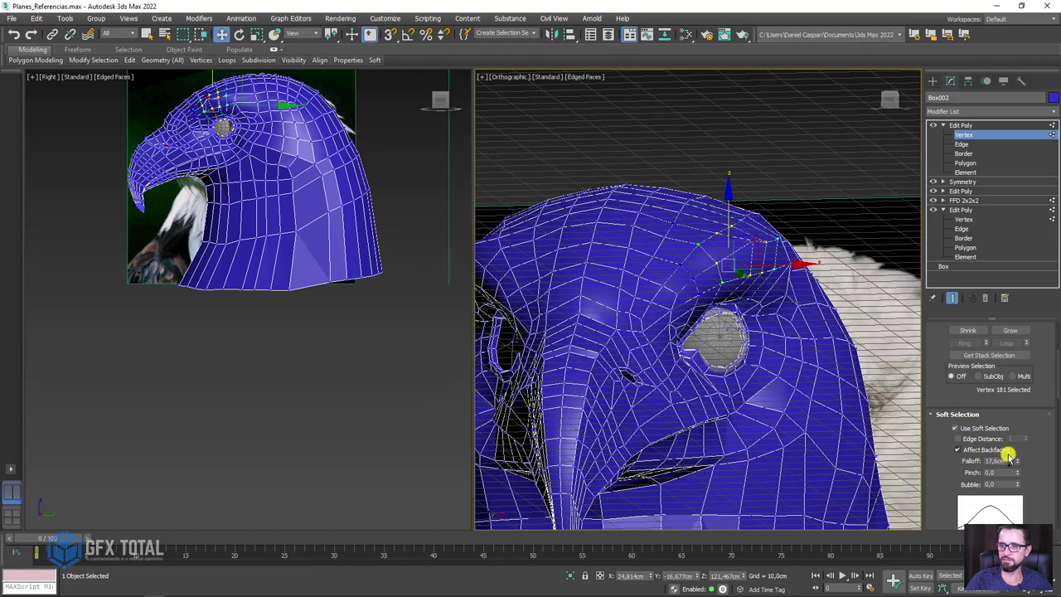
- Turn off Soft Selection and pick individual brow vertices from a top view
click(964, 429)
scroll(765, 277, up, 4)
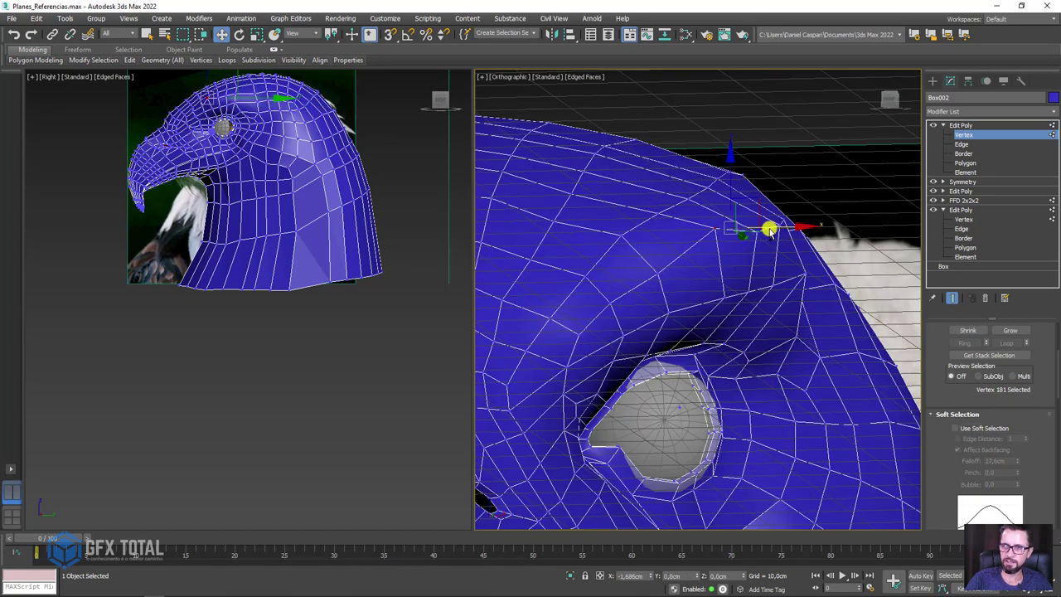
alt+middle_drag(760, 219, 737, 204)
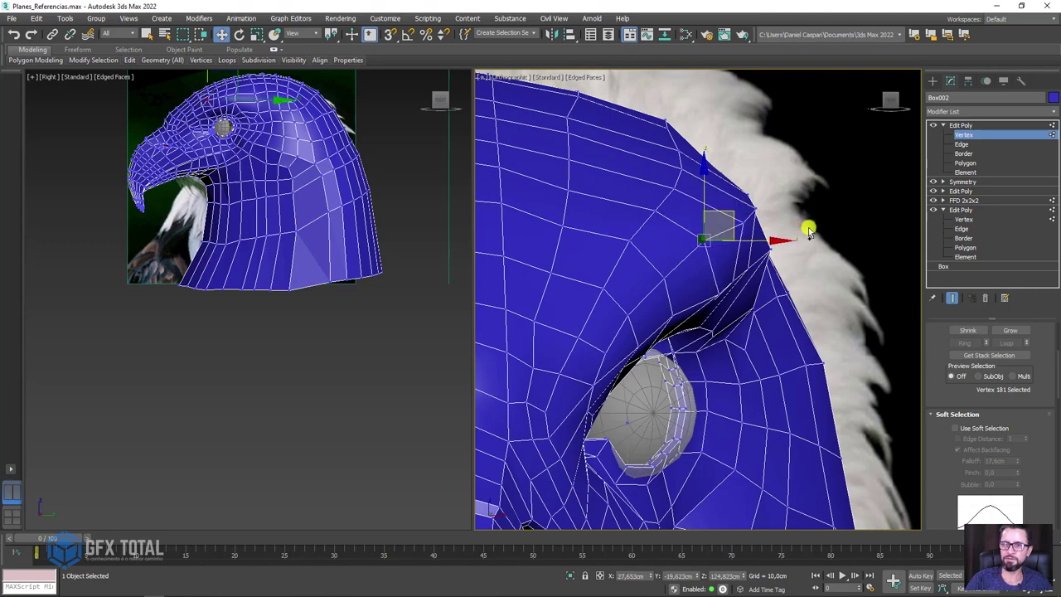
mouse_move(807, 227)
alt+middle_down()
mouse_move(765, 249)
mouse_move(728, 247)
mouse_move(772, 267)
mouse_move(733, 265)
alt+middle_up()
click(736, 242)
ctrl+click(716, 220)
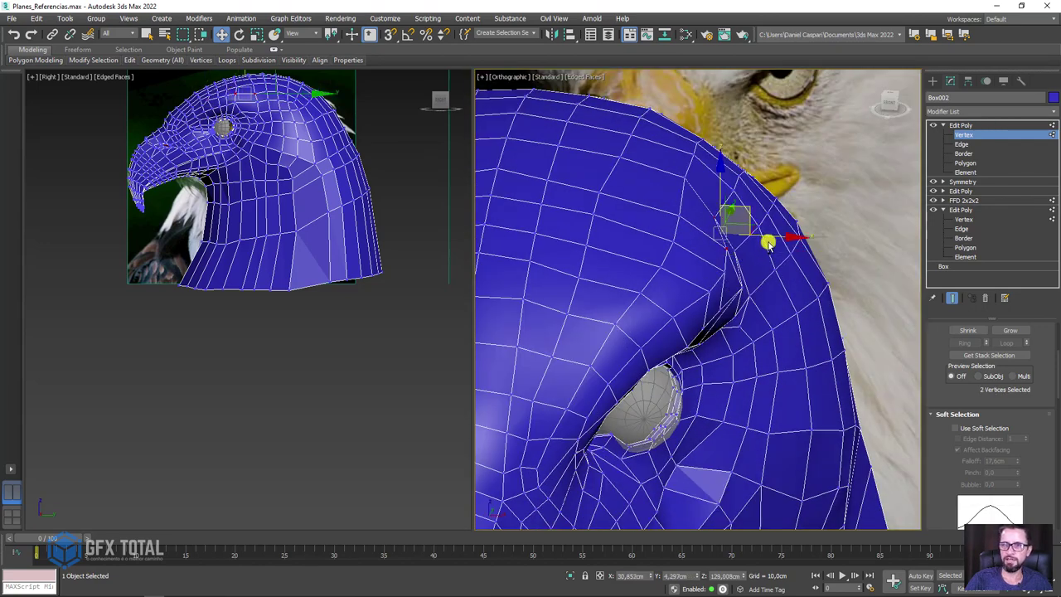
click(721, 216)
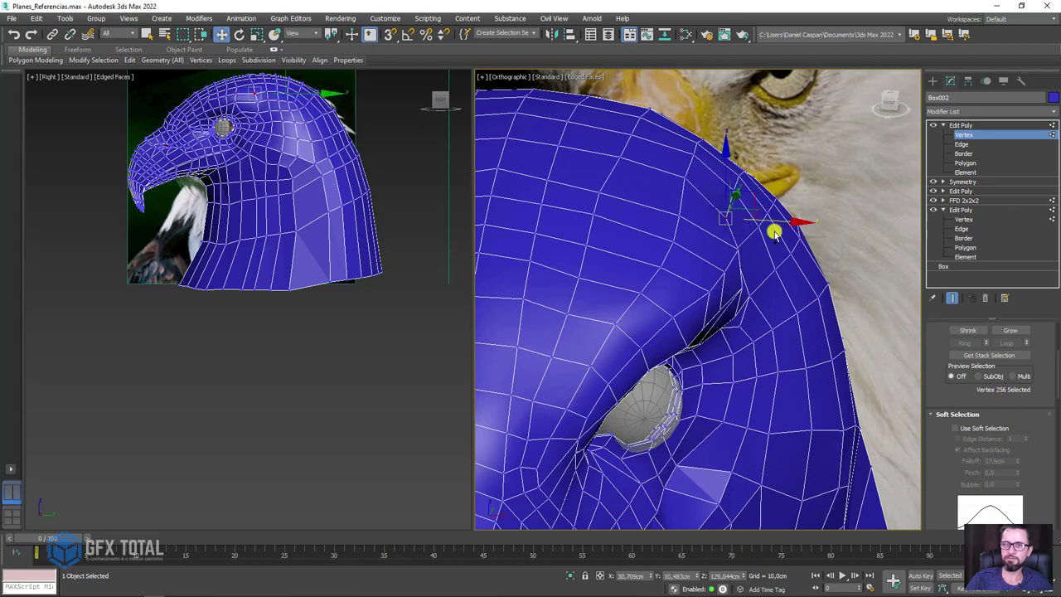
scroll(801, 254, down, 5)
- Zoom in on the eye from the front-side and select a brow vertex above it
alt+middle_drag(841, 208, 765, 237)
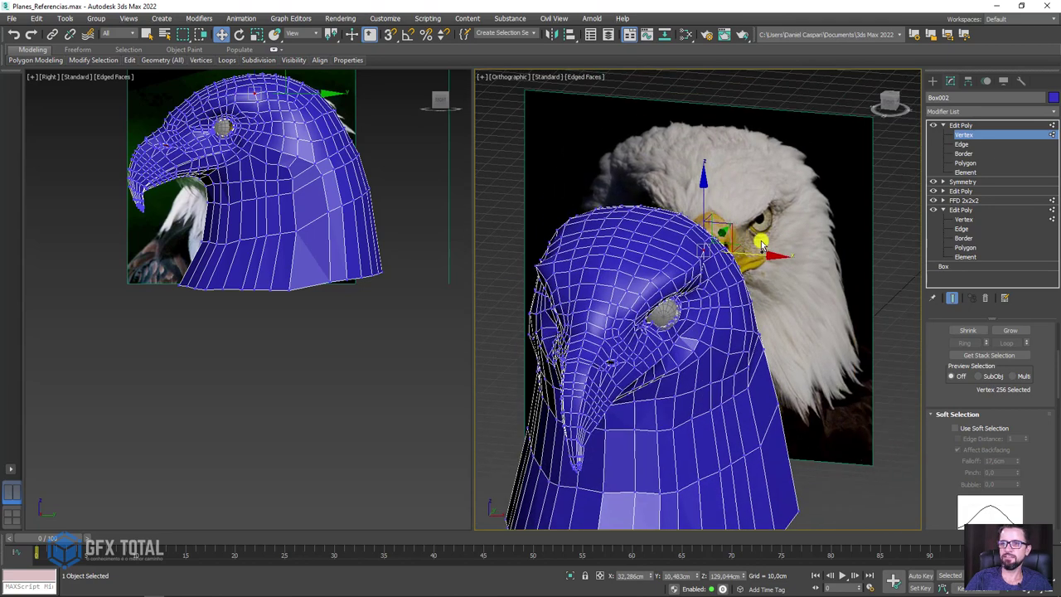
scroll(734, 217, up, 6)
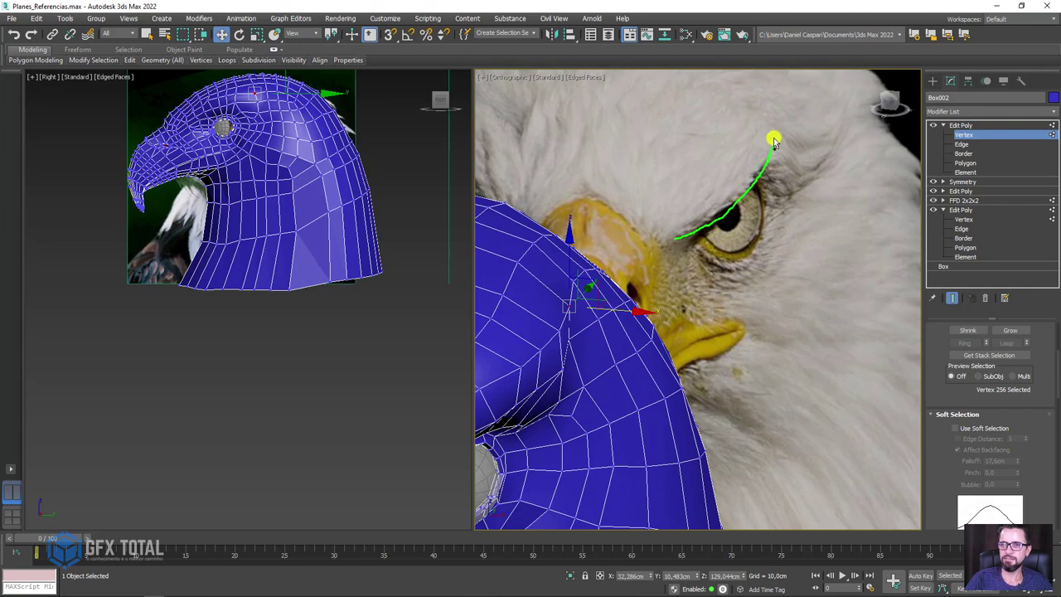
mouse_move(798, 181)
alt+middle_down()
mouse_move(780, 279)
mouse_move(587, 276)
alt+middle_up()
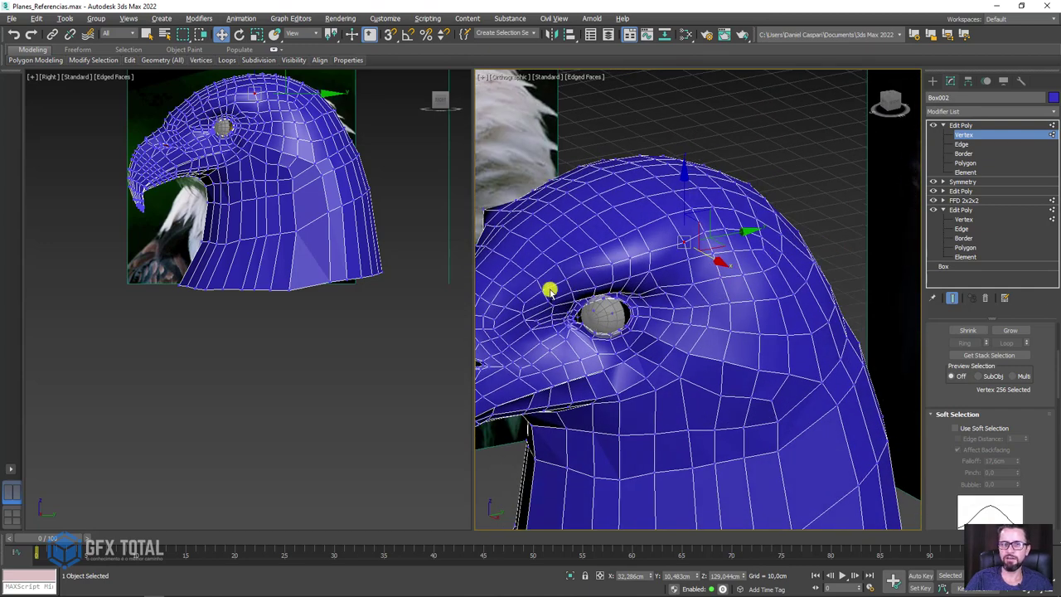
alt+middle_drag(635, 308, 639, 271)
scroll(621, 249, up, 3)
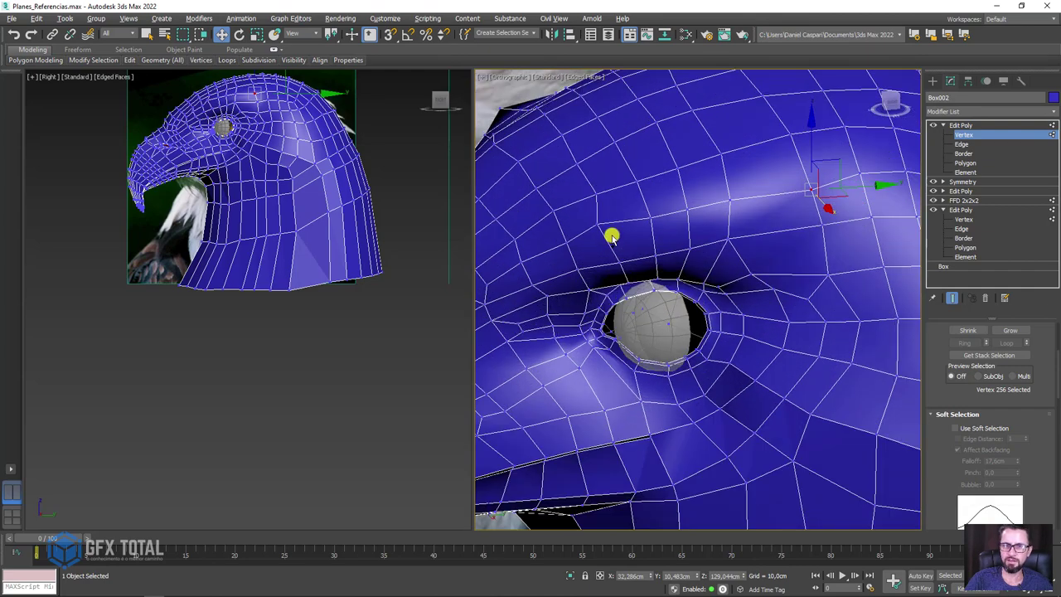
click(593, 229)
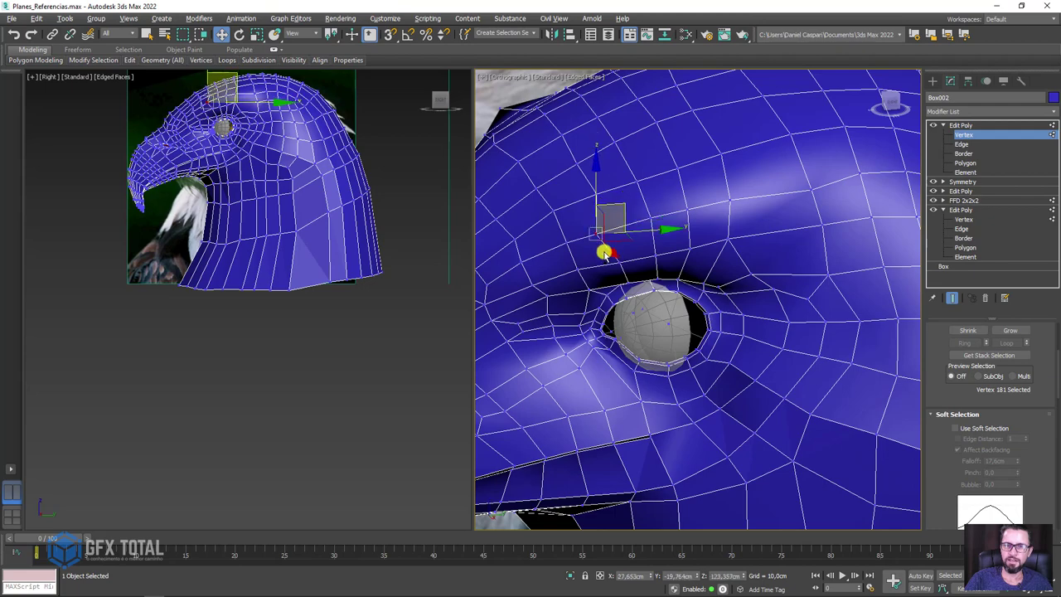
mouse_move(604, 249)
alt+middle_down()
mouse_move(604, 229)
mouse_move(561, 256)
alt+middle_up()
click(564, 259)
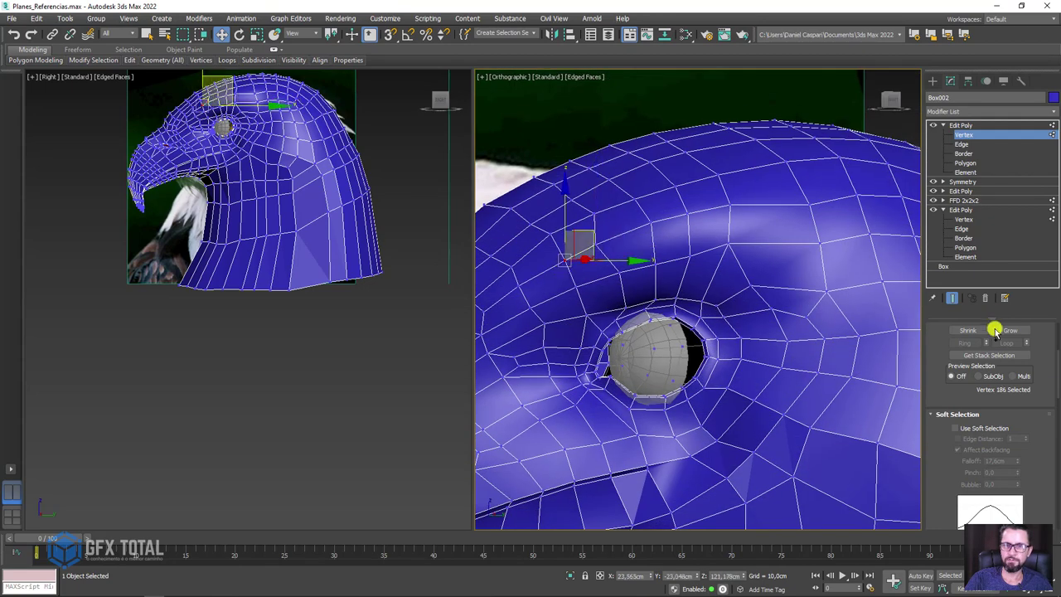
- With Soft Selection at 13.376 cm falloff, pull three brow vertices down over the eye
click(958, 427)
ctrl+drag(591, 243, 647, 225)
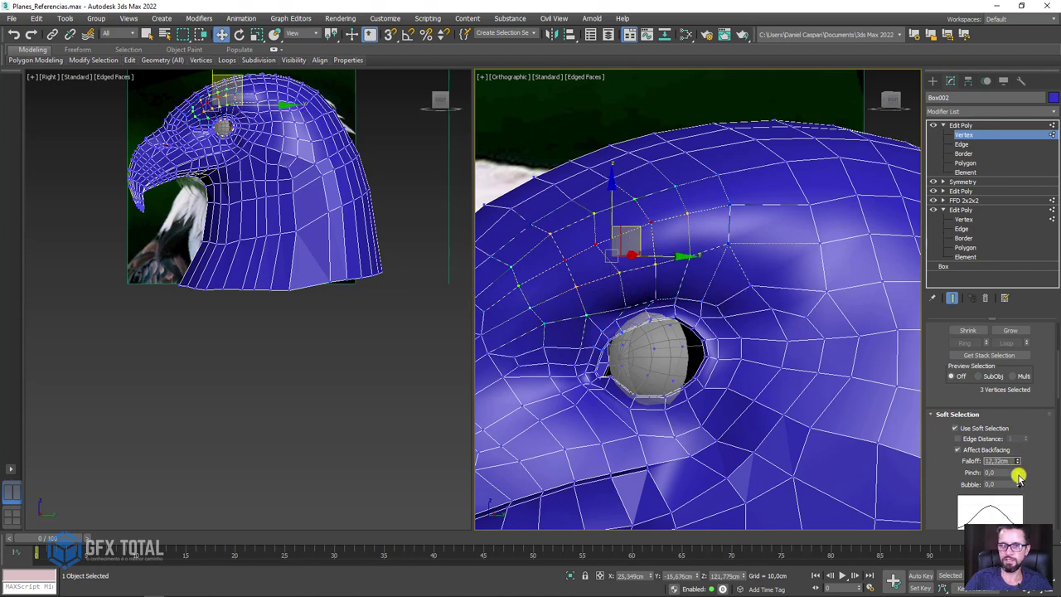
drag(1017, 461, 1017, 473)
drag(634, 234, 549, 300)
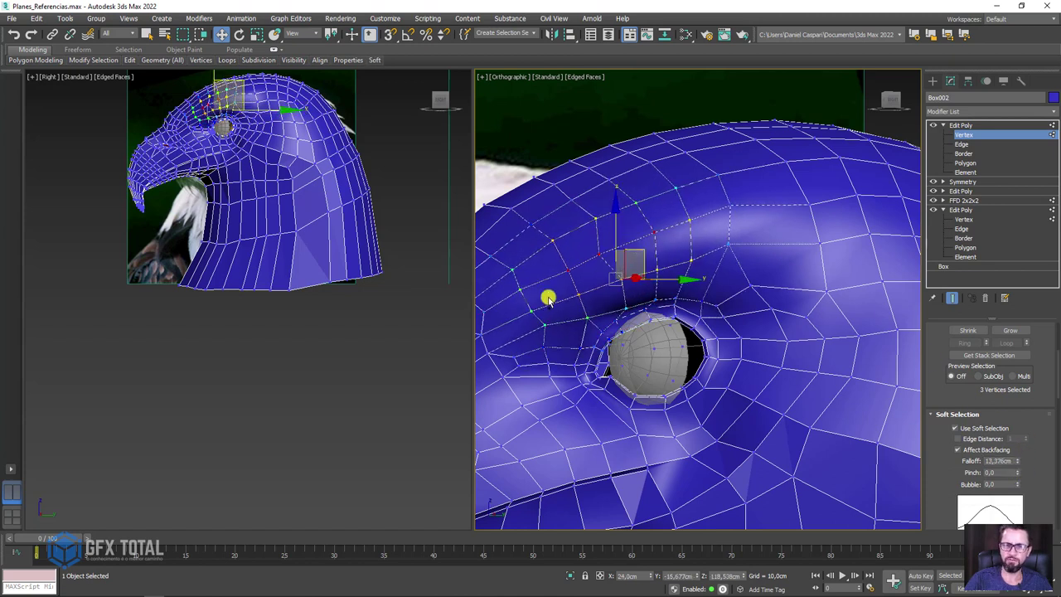
click(597, 264)
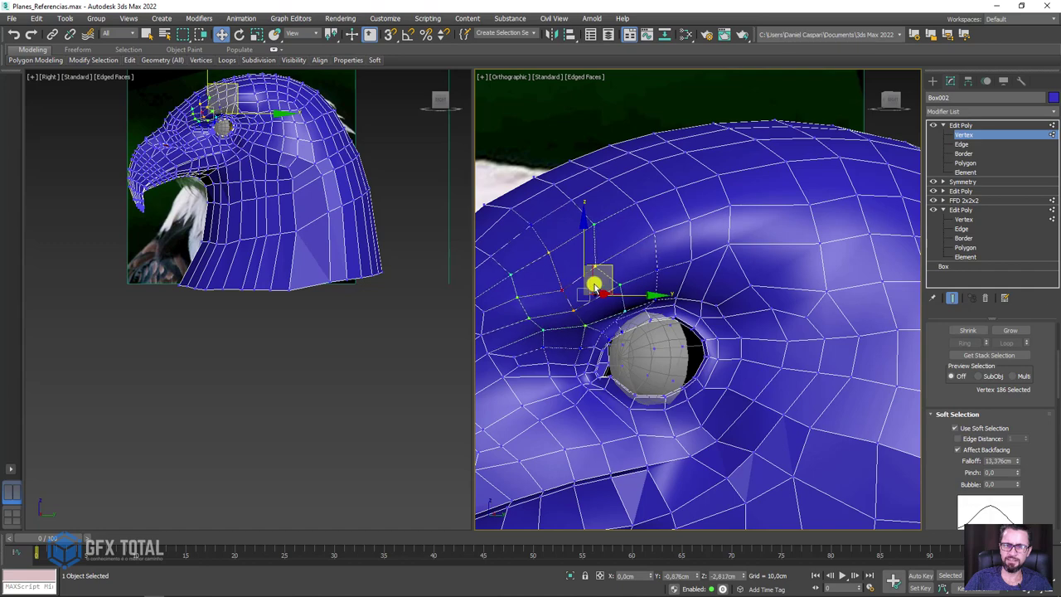
mouse_move(597, 280)
alt+middle_down()
mouse_move(574, 298)
mouse_move(635, 249)
mouse_move(636, 211)
alt+middle_up()
click(611, 249)
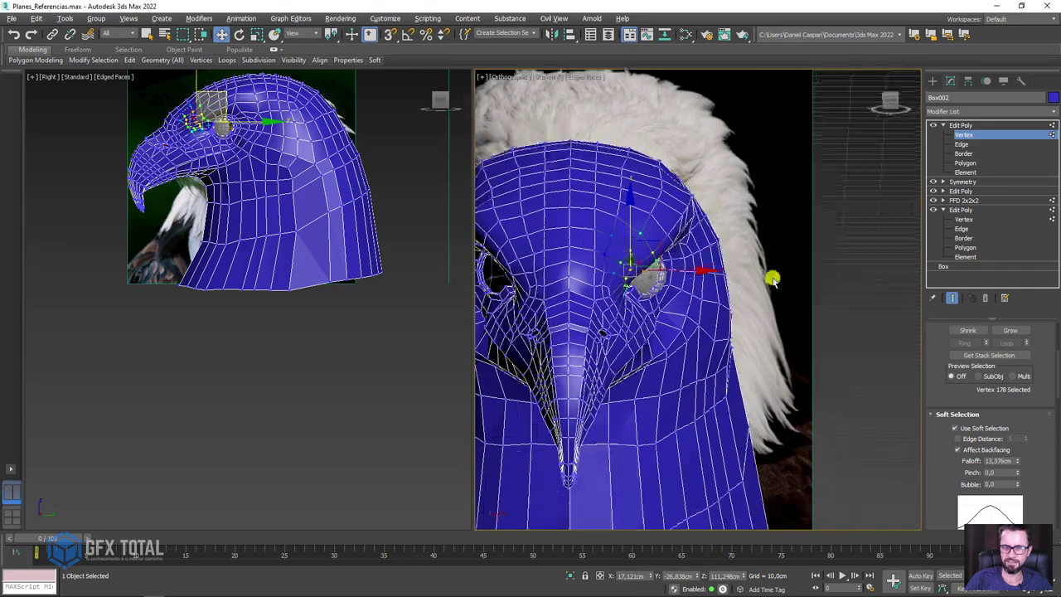
- Move the brow vertices above the eye upward to follow the reference photo
ctrl+drag(626, 217, 616, 201)
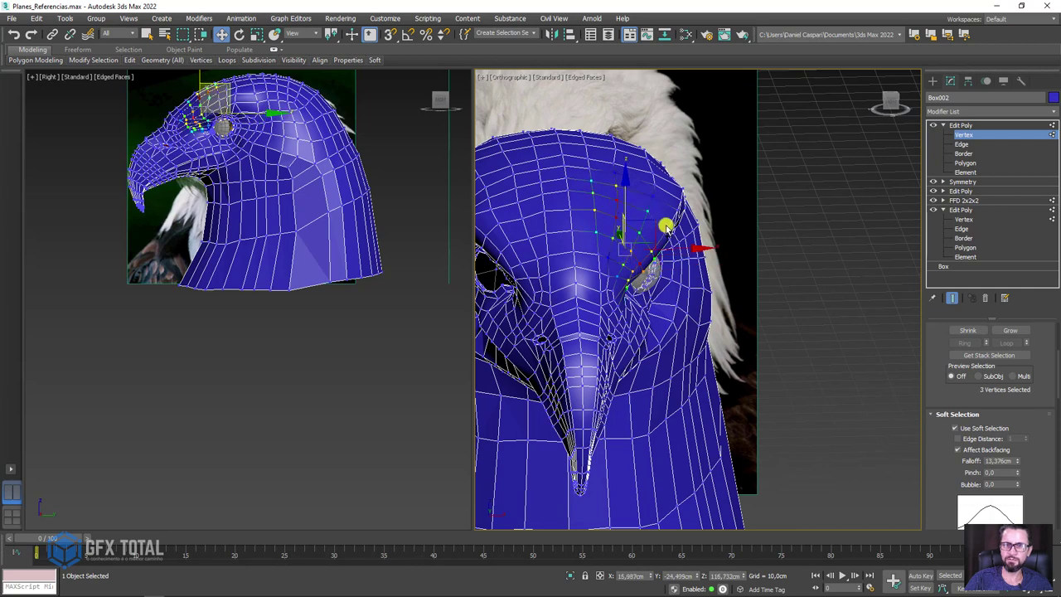
drag(685, 243, 685, 246)
alt+click(639, 232)
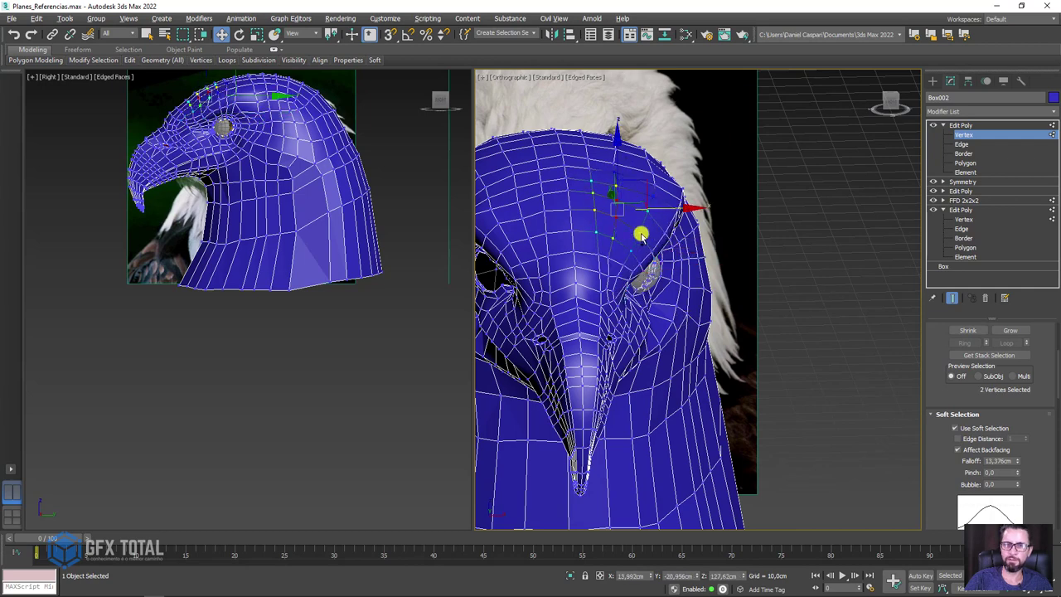
alt+middle_drag(639, 232, 621, 174)
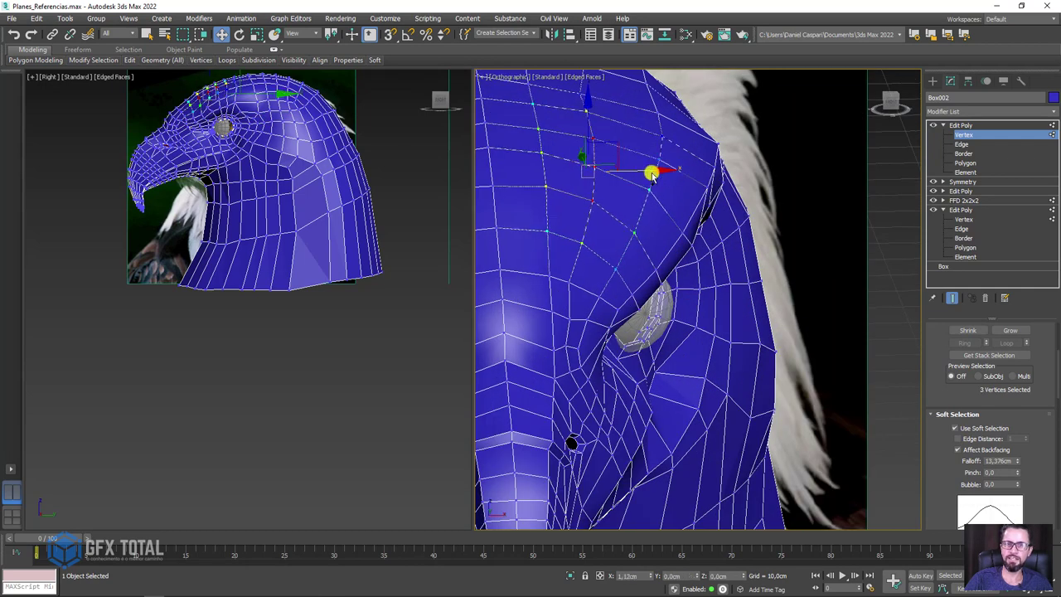
ctrl+click(602, 121)
click(584, 97)
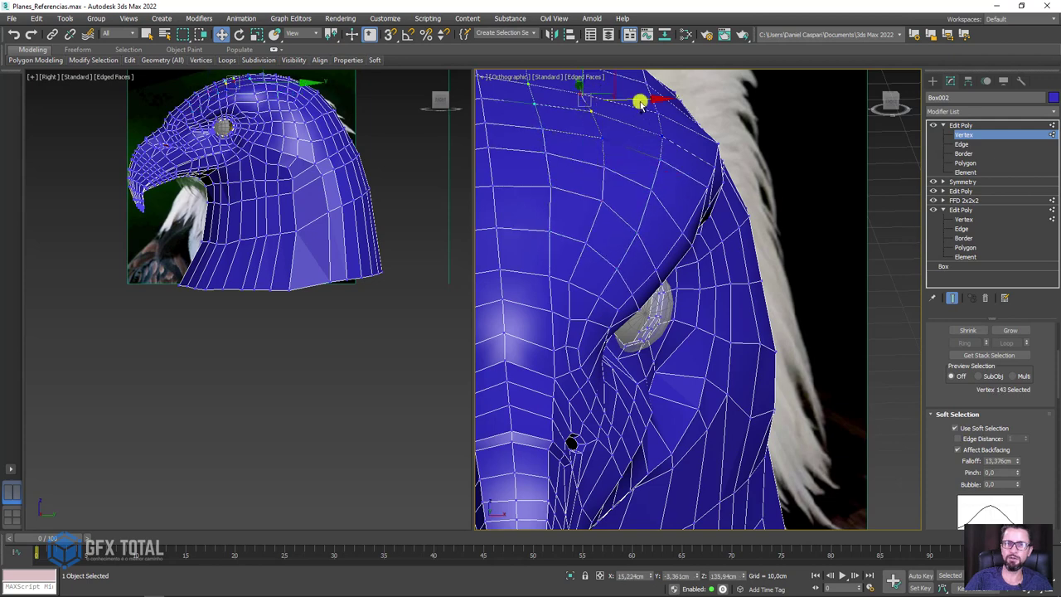
- Undo an outward pull of one side of the head and exit vertex editing
mouse_move(663, 133)
alt+middle_down()
mouse_move(721, 233)
mouse_move(796, 126)
alt+middle_up()
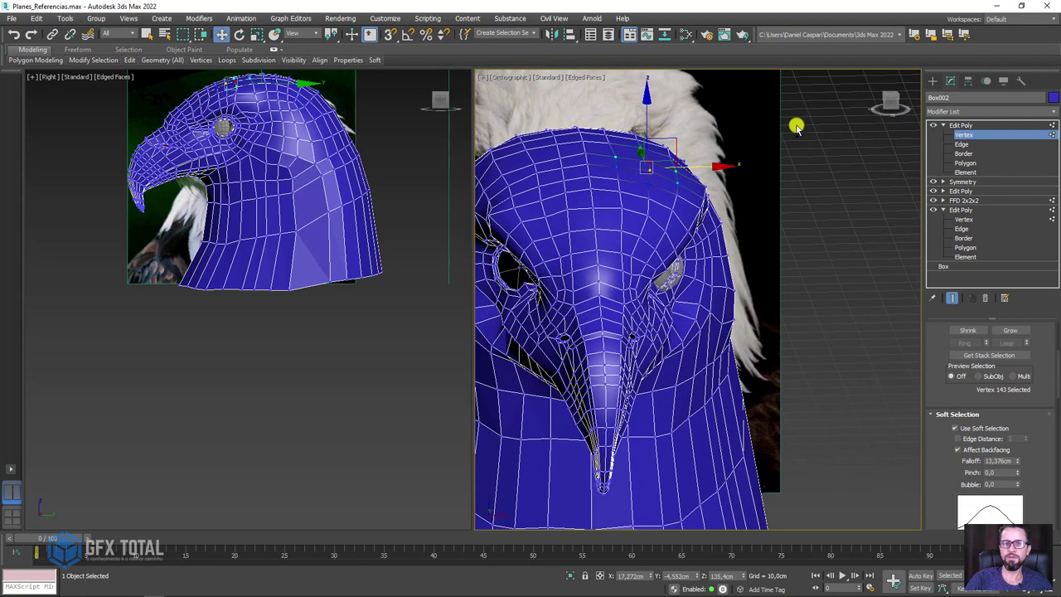
drag(733, 136, 659, 289)
drag(696, 242, 805, 168)
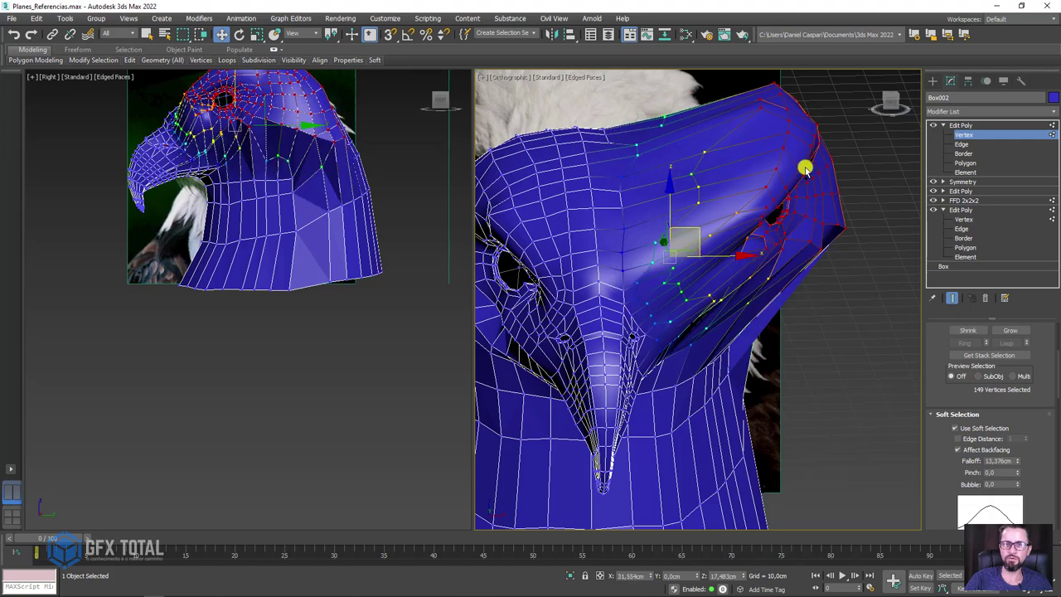
key(ctrl+z)
click(961, 125)
- Exit sub-object mode and add a Symmetry modifier mirroring on X with Flip
click(961, 145)
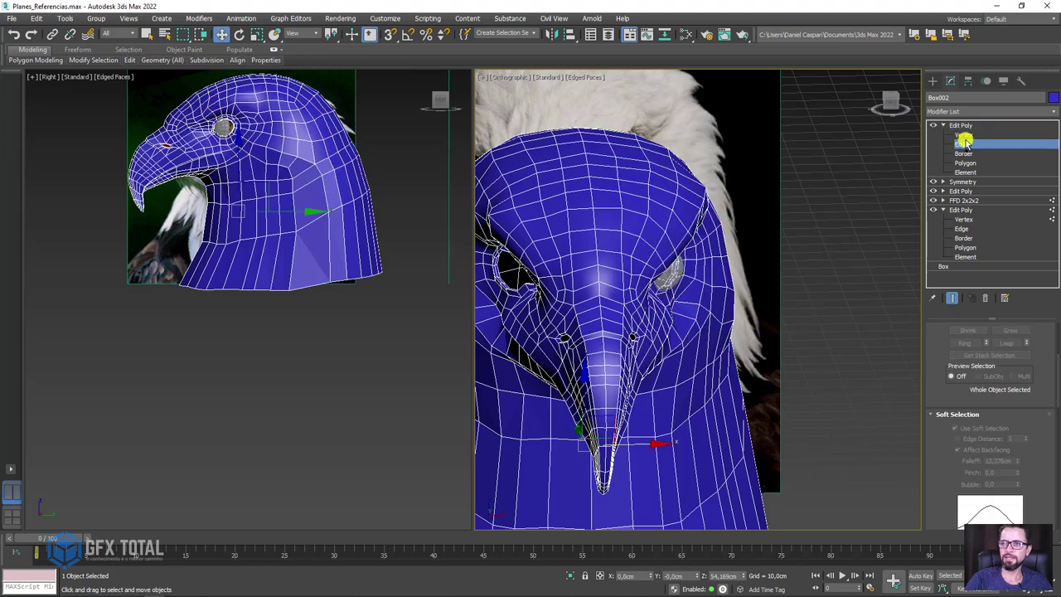
click(964, 134)
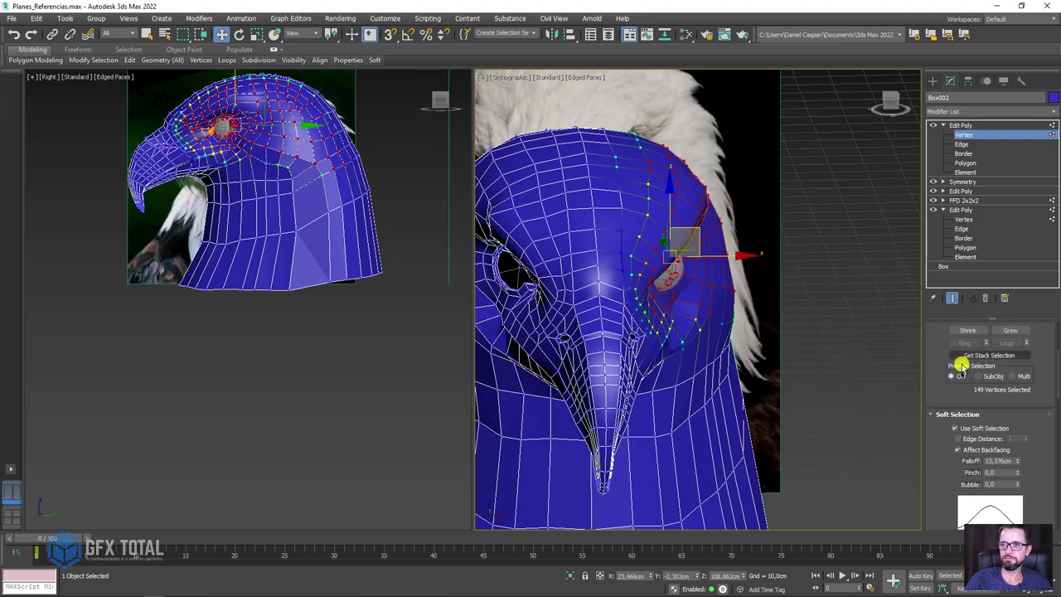
click(959, 427)
click(957, 126)
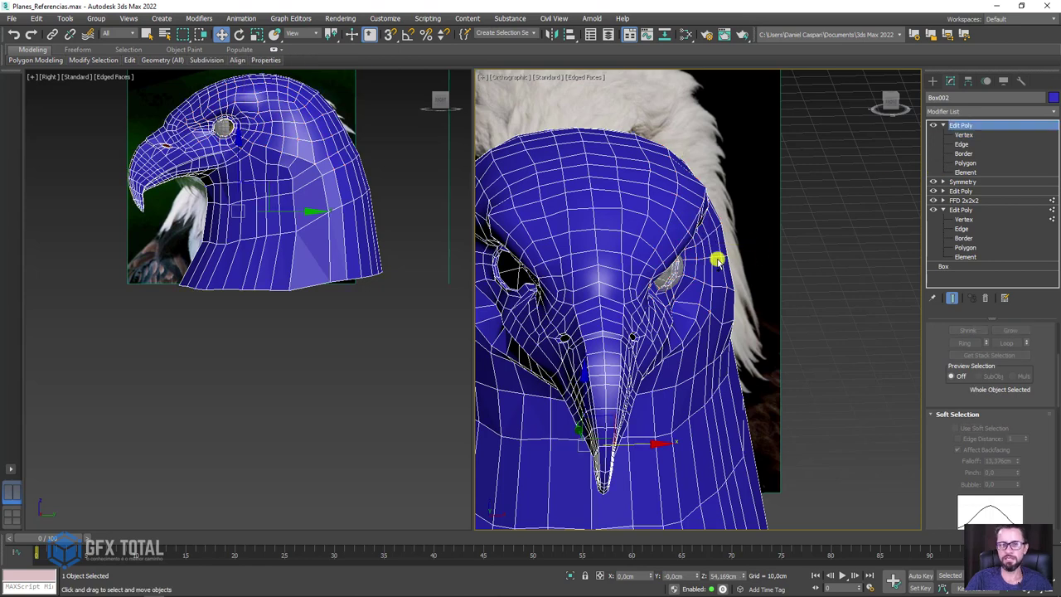
key(alt+s)
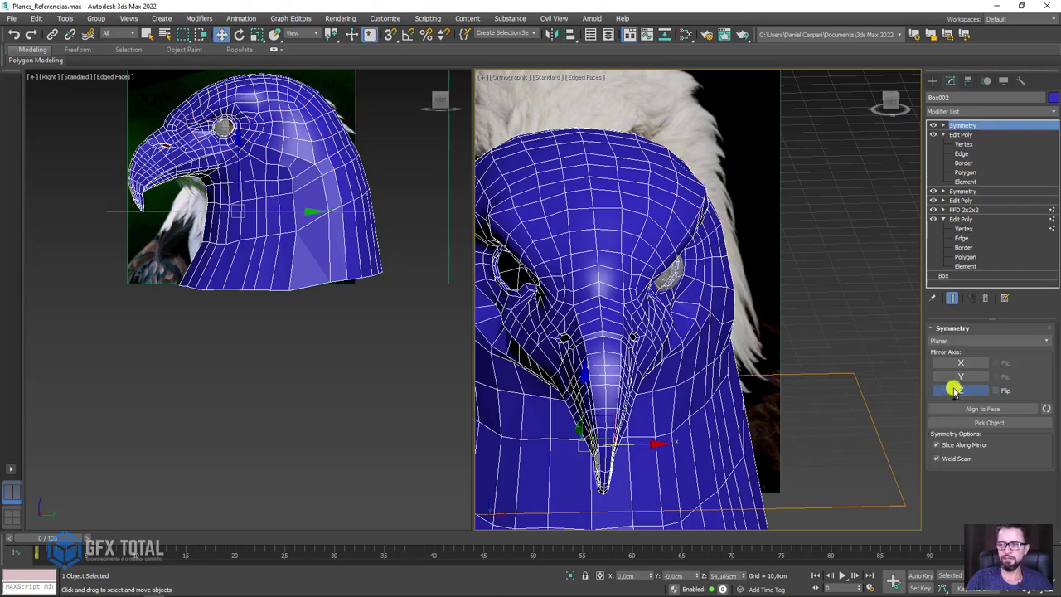
click(962, 362)
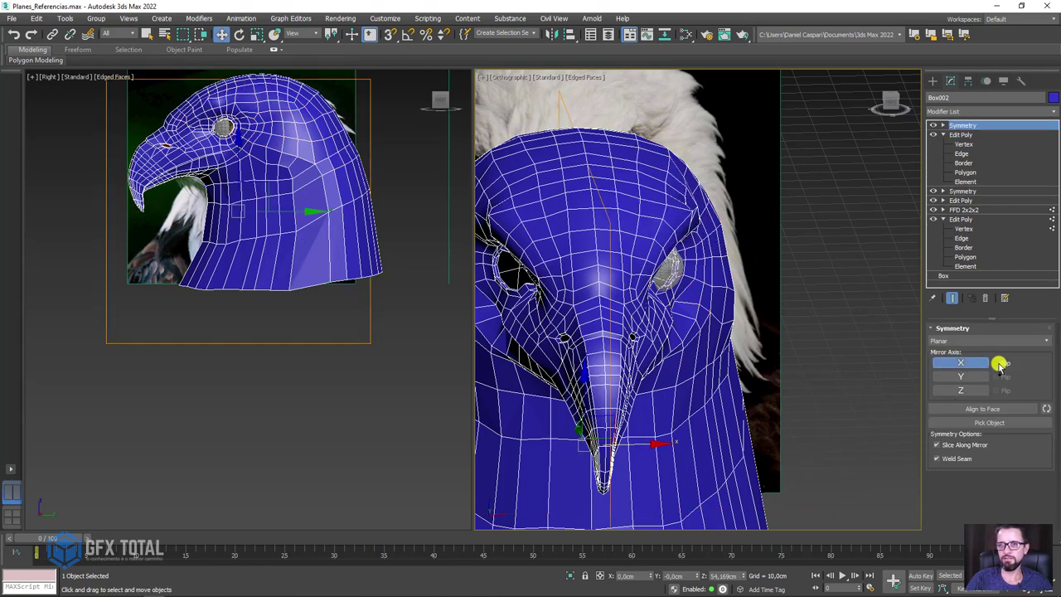
click(998, 364)
mouse_move(628, 265)
alt+middle_down()
mouse_move(606, 249)
mouse_move(651, 251)
mouse_move(611, 247)
mouse_move(749, 199)
mouse_move(661, 237)
mouse_move(692, 235)
mouse_move(820, 333)
mouse_move(755, 340)
mouse_move(727, 256)
alt+middle_up()
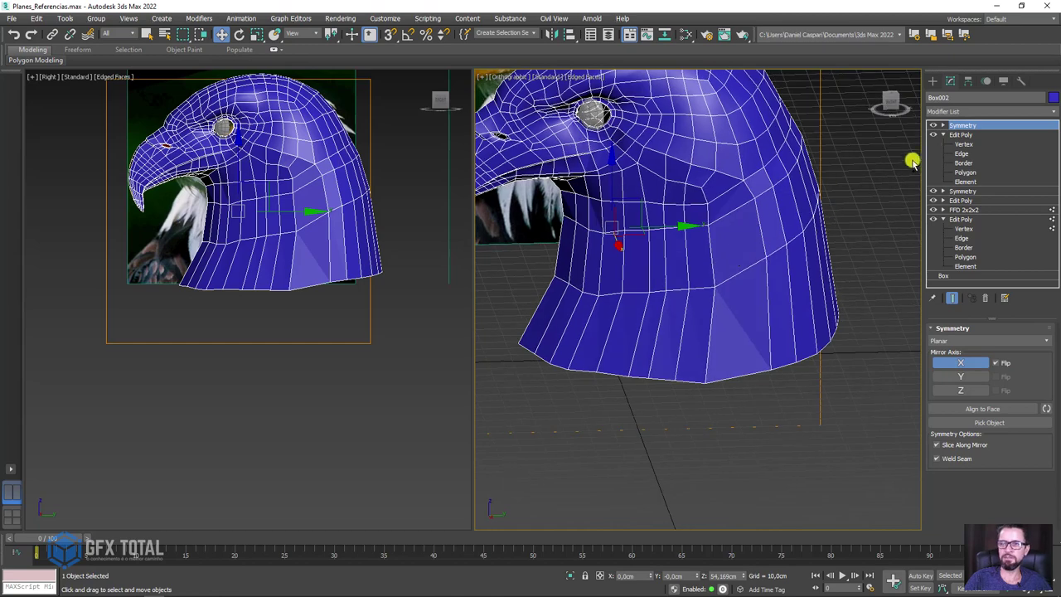
- Choose a freehand selection region, then select the Symmetry modifier at the top of the stack
click(965, 143)
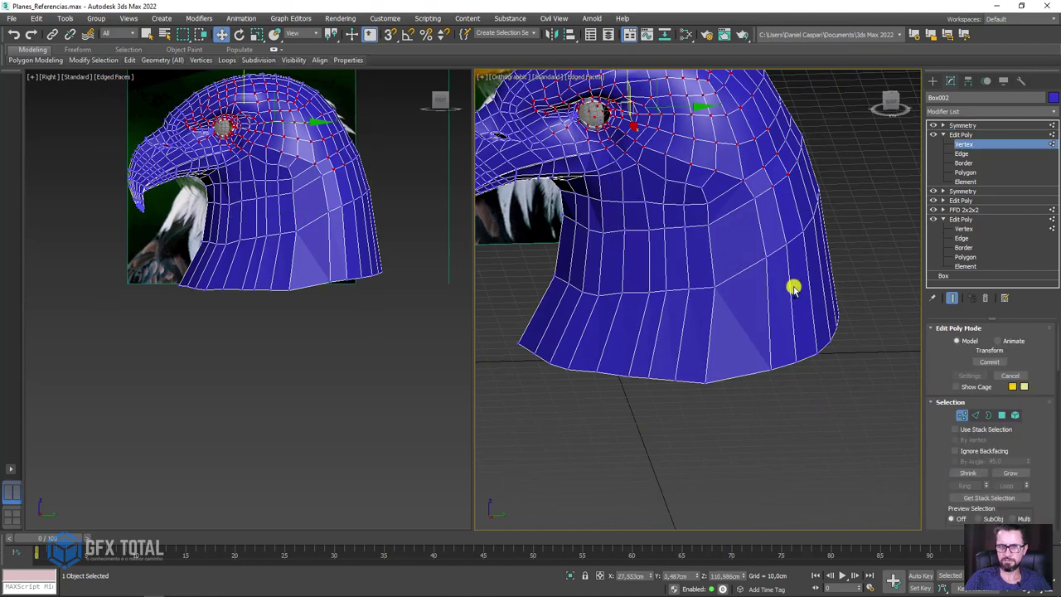
mouse_move(758, 305)
alt+middle_down()
mouse_move(755, 279)
mouse_move(772, 300)
alt+middle_up()
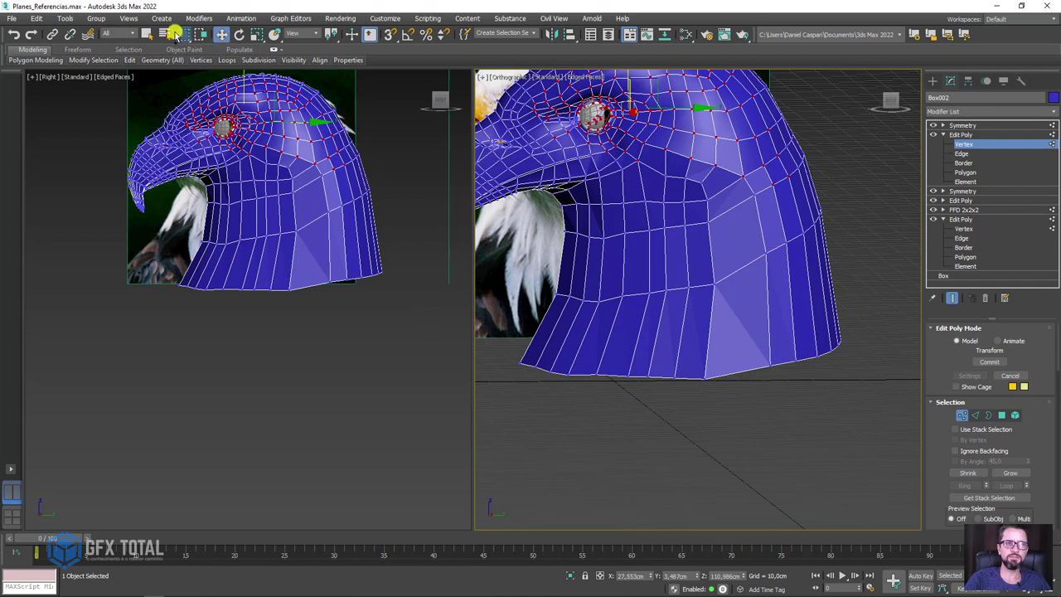
drag(182, 34, 183, 89)
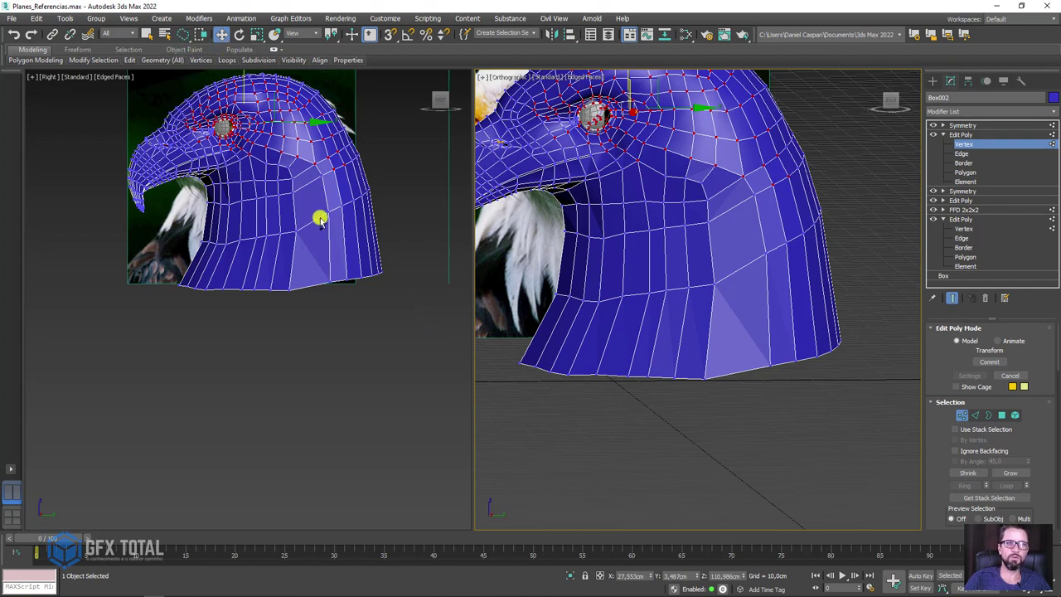
click(962, 134)
- Add an Edit Poly modifier above the Symmetry and lasso-select the bottom vertices of the head
click(961, 126)
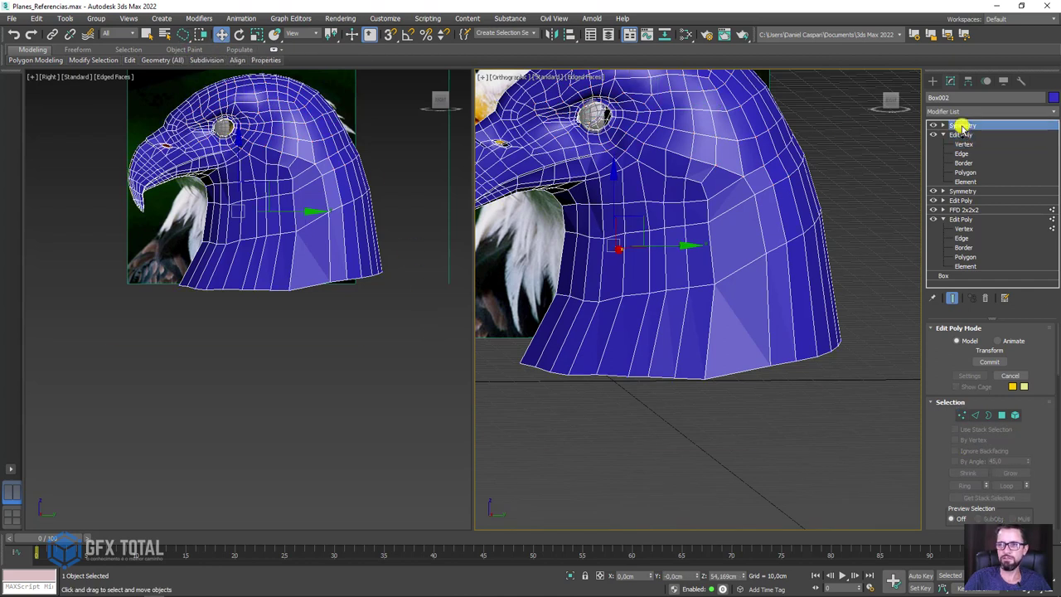
key(ctrl+v)
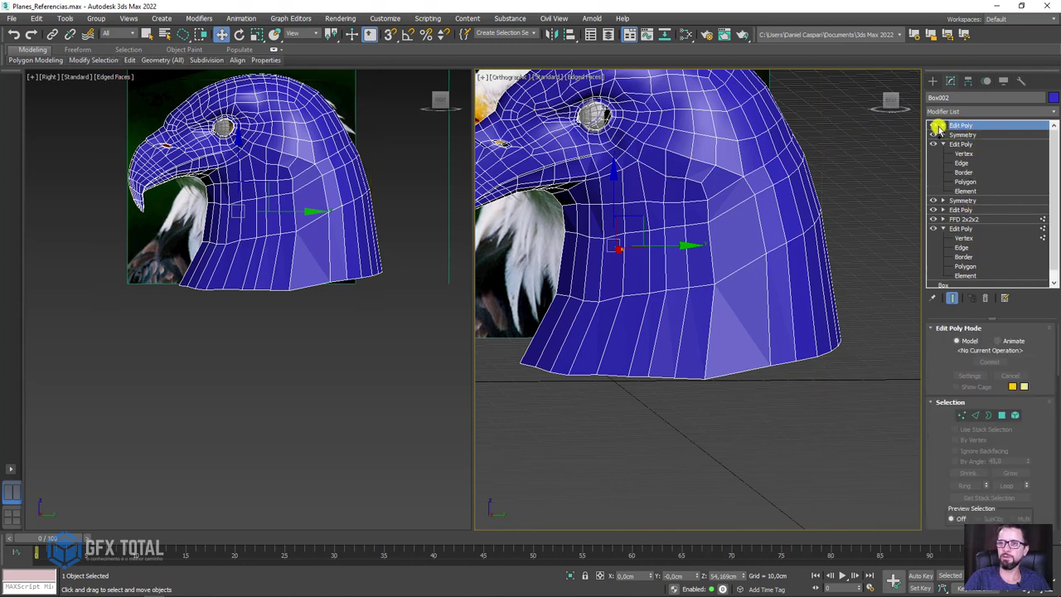
click(942, 125)
drag(406, 330, 418, 220)
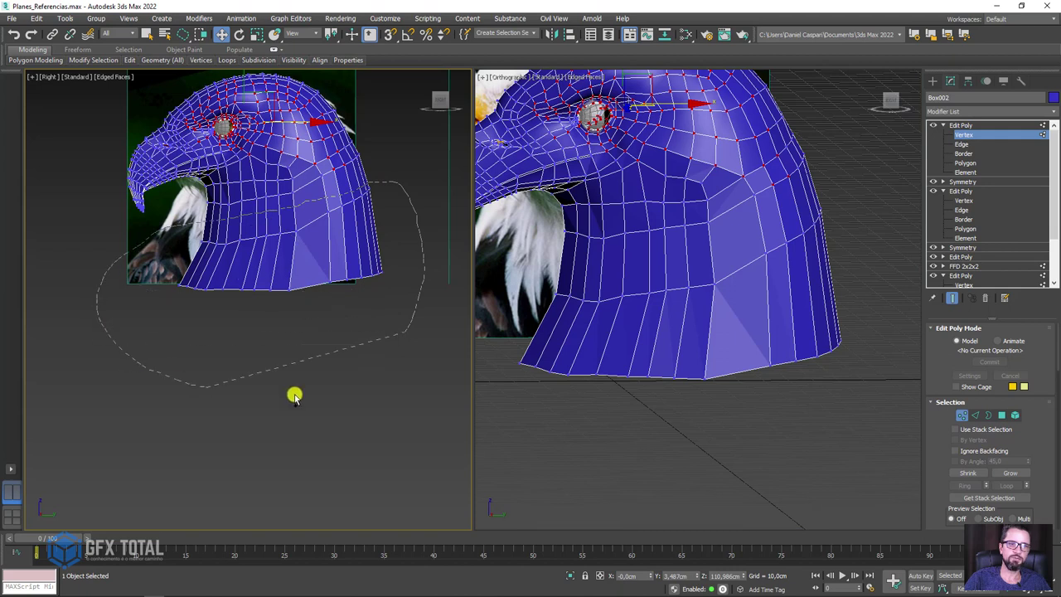
drag(294, 397, 307, 390)
- Relax the selected lower-head vertices three times
drag(940, 488, 940, 172)
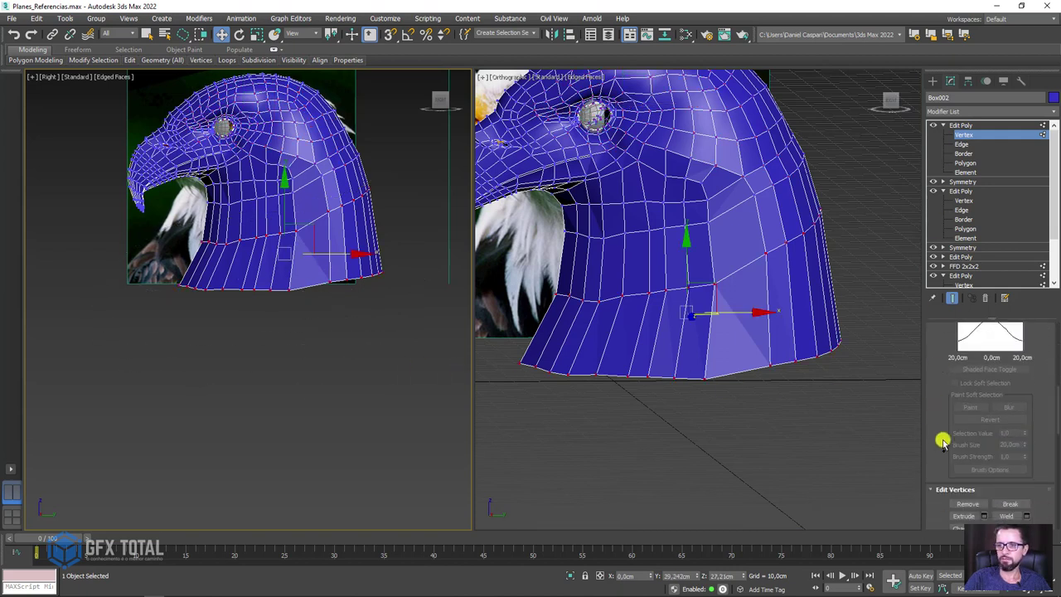
scroll(1005, 423, down, 5)
scroll(1036, 437, down, 2)
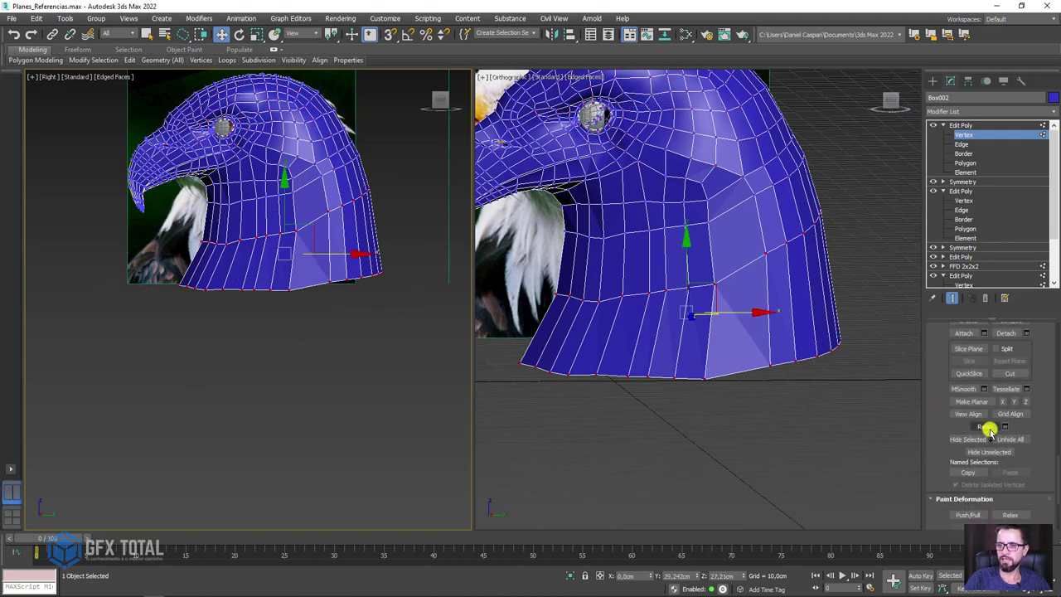
click(985, 426)
click(985, 427)
click(985, 426)
scroll(356, 183, up, 1)
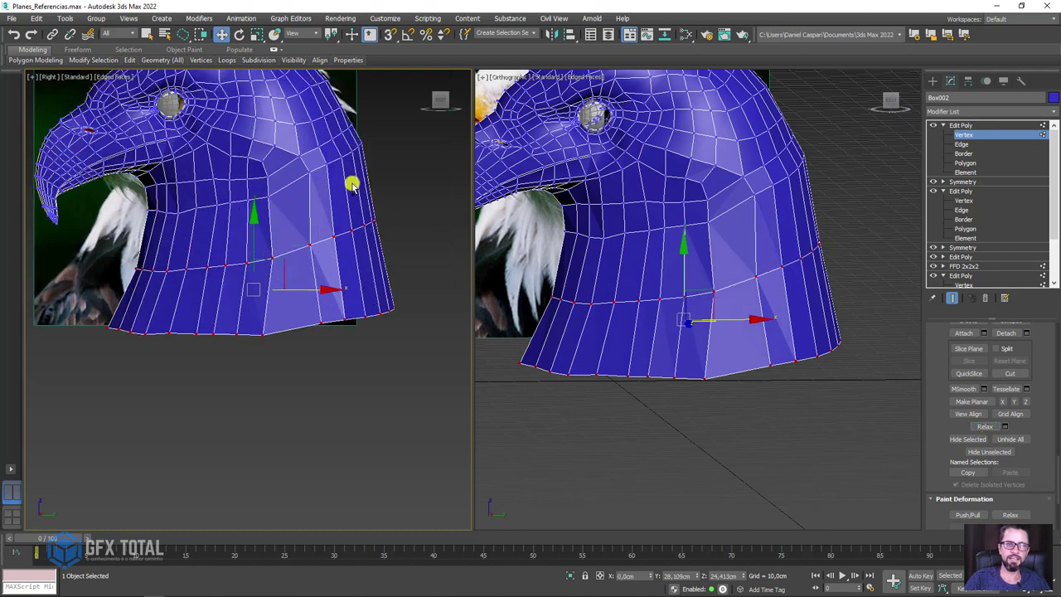
scroll(367, 176, up, 1)
scroll(394, 178, up, 1)
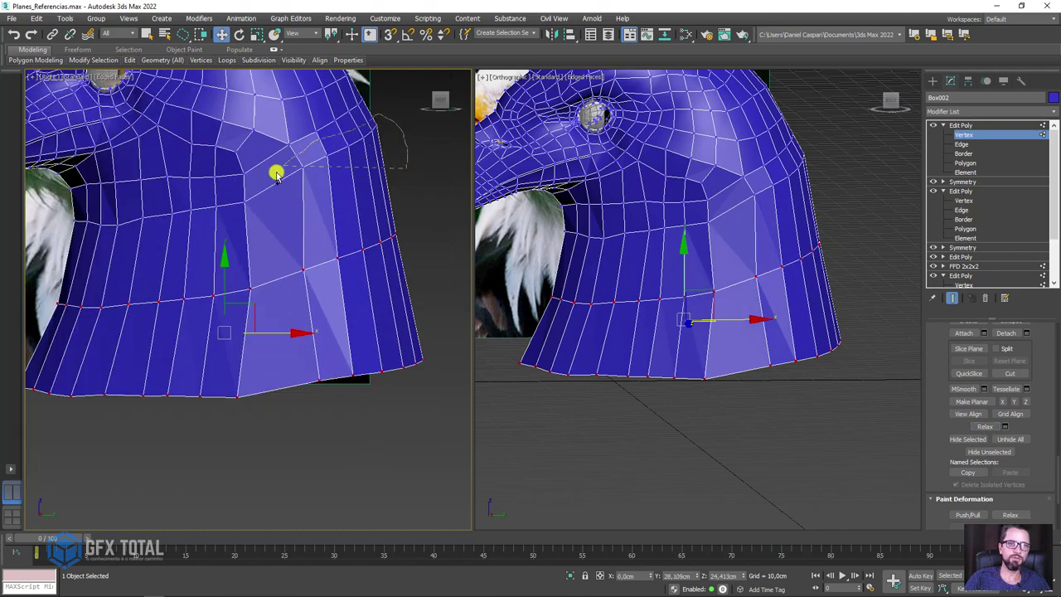
- Relax a higher vertex loop twice, then exit Vertex mode and view the head from the front
key(ctrl+z)
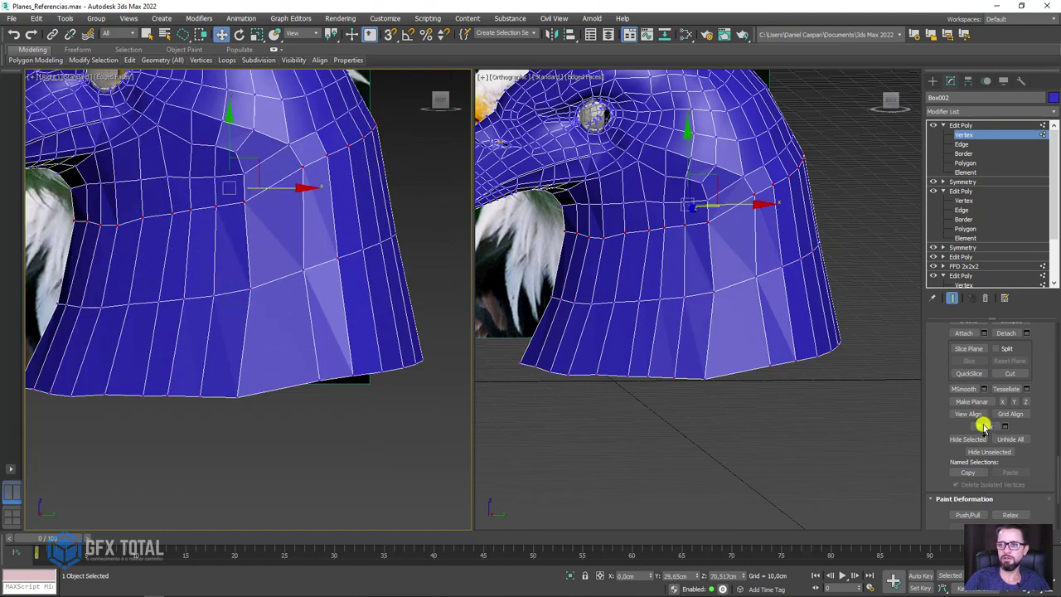
click(983, 426)
click(983, 427)
scroll(357, 228, down, 3)
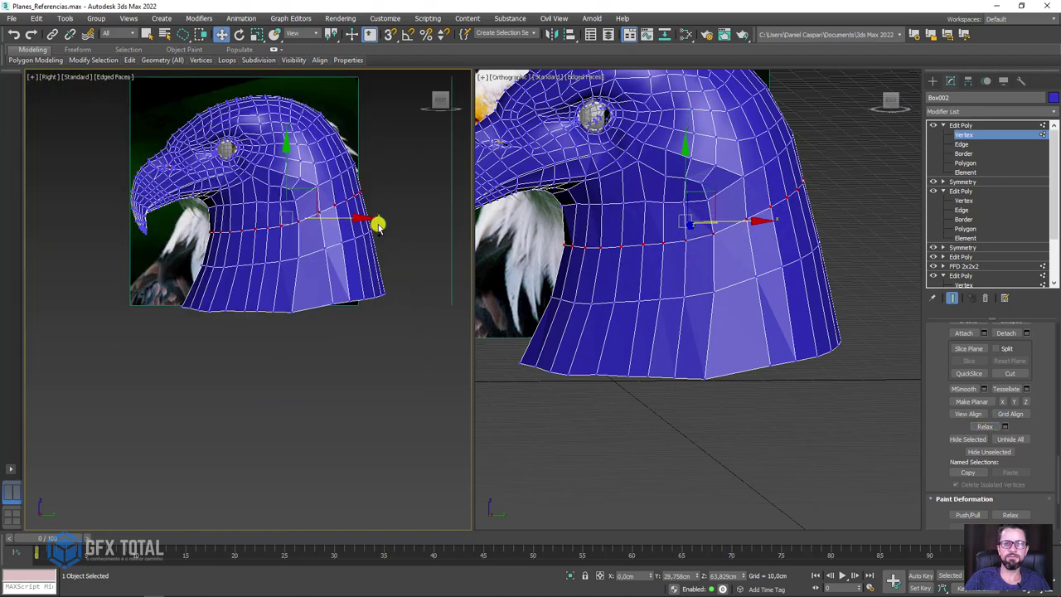
scroll(758, 293, down, 3)
mouse_move(758, 293)
alt+middle_down()
mouse_move(864, 294)
mouse_move(910, 155)
alt+middle_up()
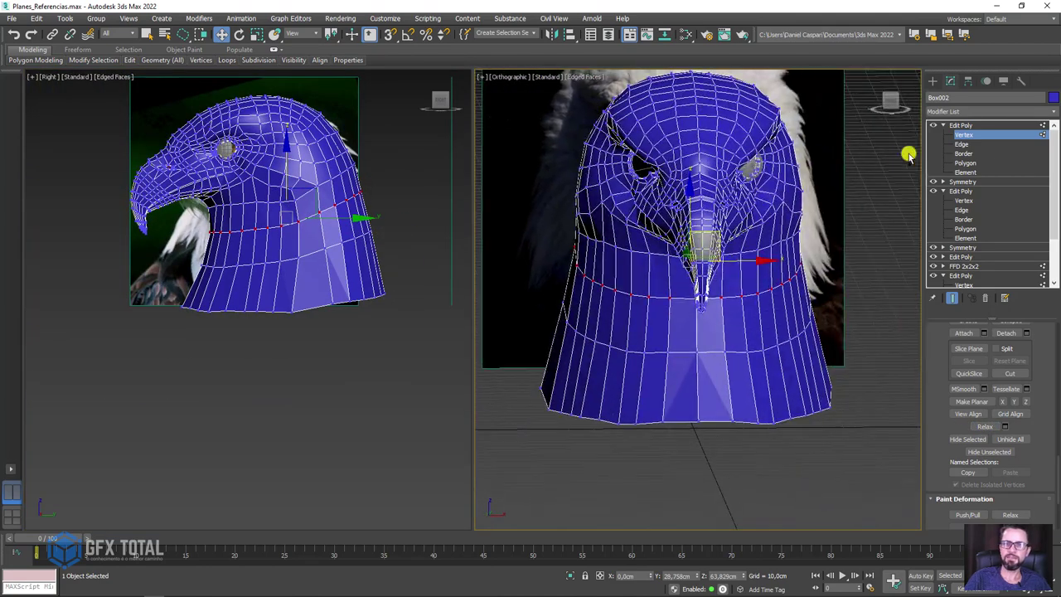
click(962, 125)
alt+middle_drag(829, 178, 792, 197)
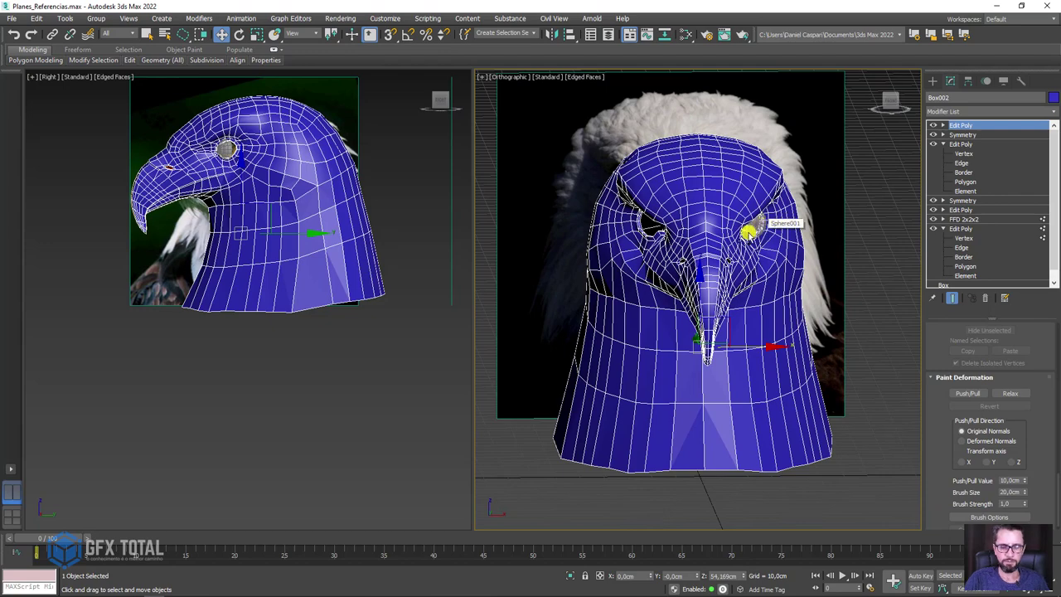
- Switch to Perspective, orbit to a three-quarter view and select the existing eye sphere
key(p)
scroll(743, 237, down, 3)
mouse_move(744, 237)
alt+middle_down()
mouse_move(734, 277)
mouse_move(783, 251)
alt+middle_up()
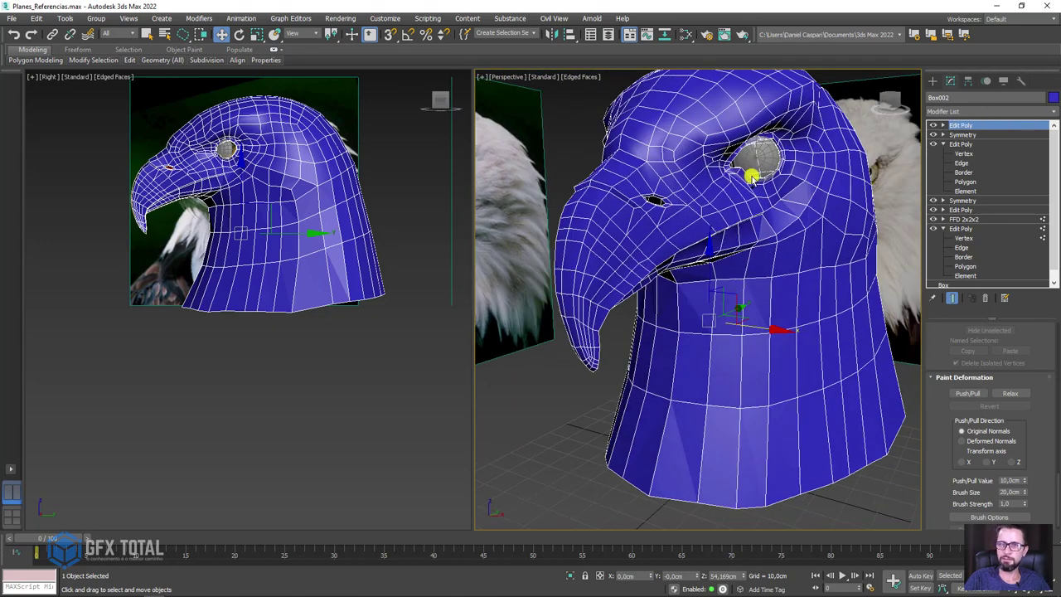
scroll(752, 176, up, 5)
click(775, 152)
mouse_move(817, 164)
alt+middle_down()
mouse_move(765, 166)
mouse_move(655, 237)
mouse_move(655, 201)
alt+middle_up()
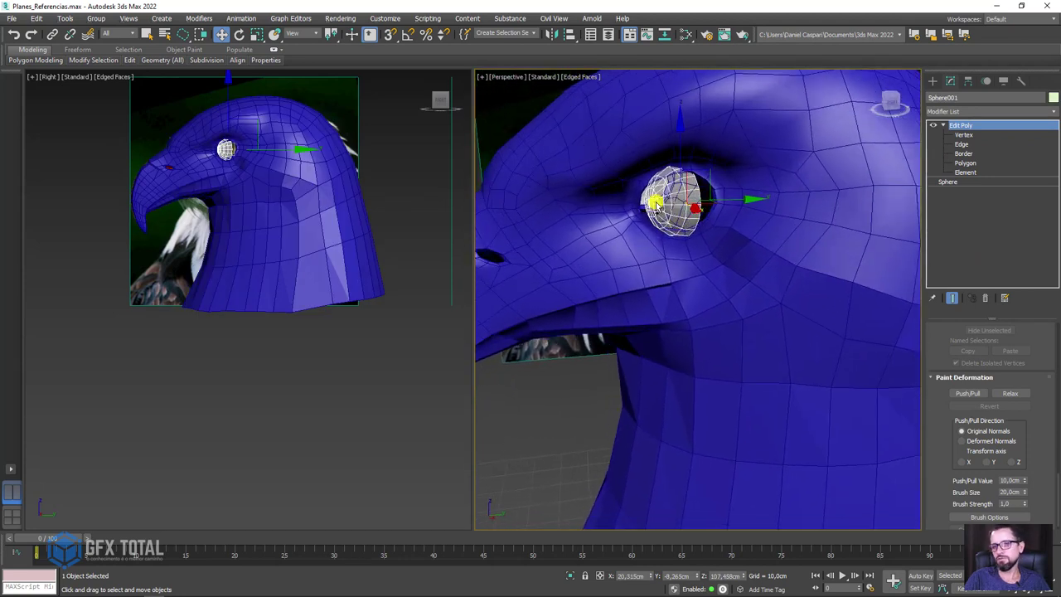
- Create a new sphere of about 11.08 cm radius on the grid
click(933, 80)
click(951, 169)
scroll(703, 220, down, 5)
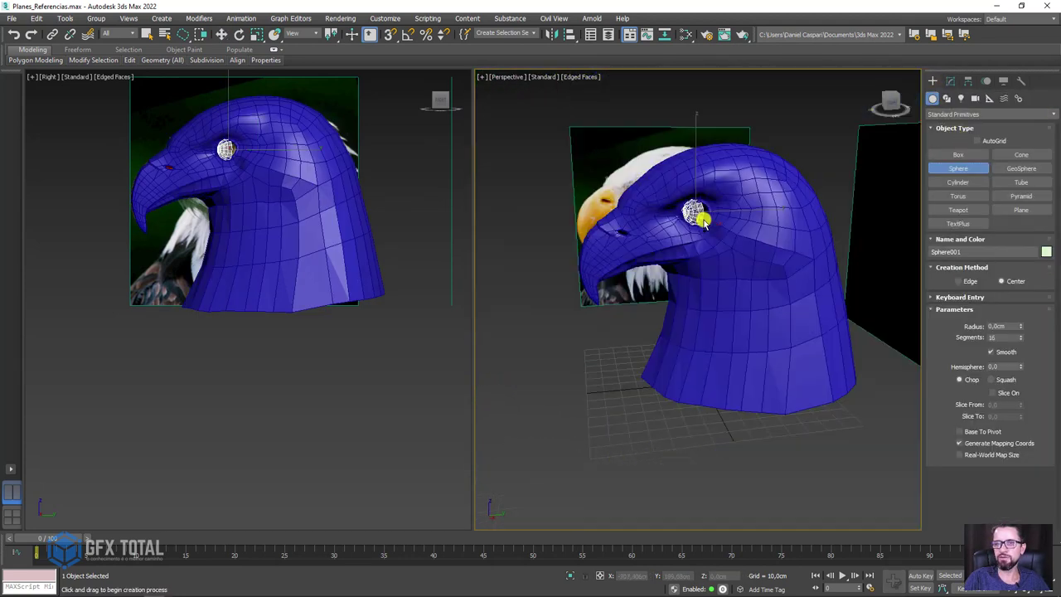
drag(634, 412, 642, 422)
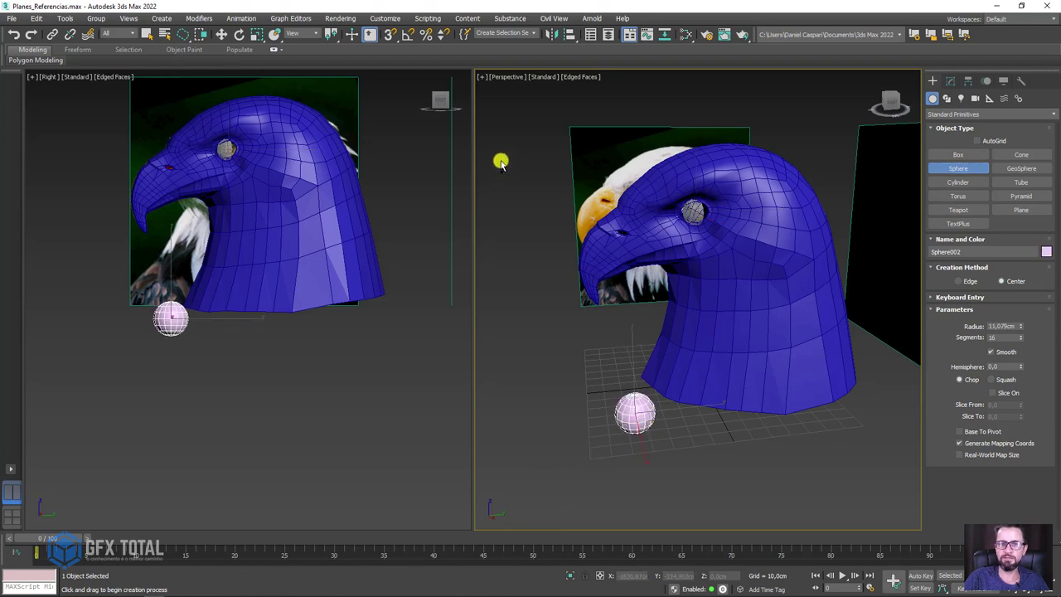
- Align the new sphere to the existing eye sphere so it sits in the socket
click(569, 34)
click(695, 213)
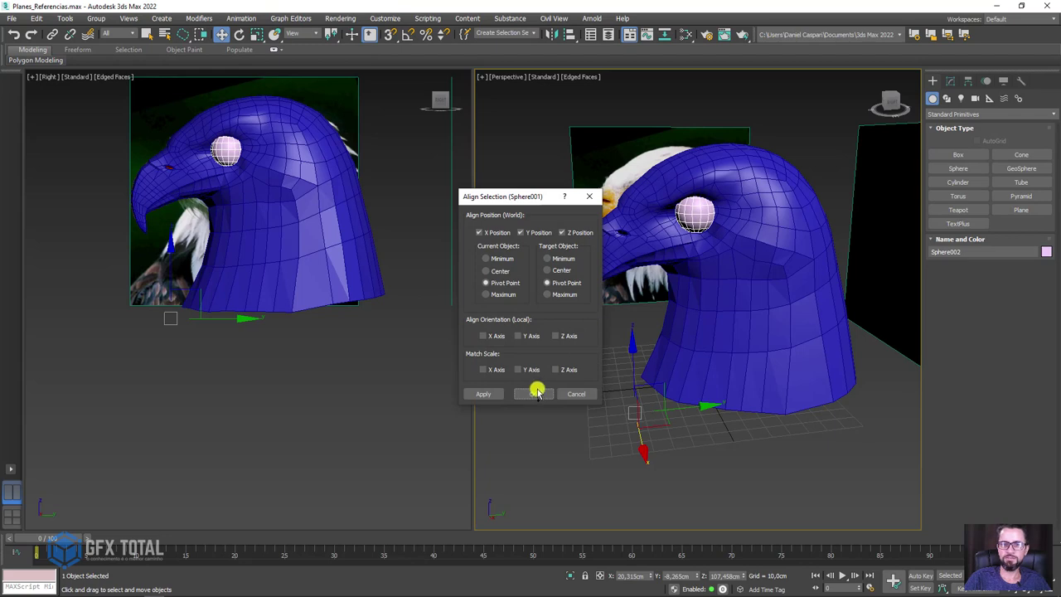
click(535, 393)
scroll(696, 219, up, 5)
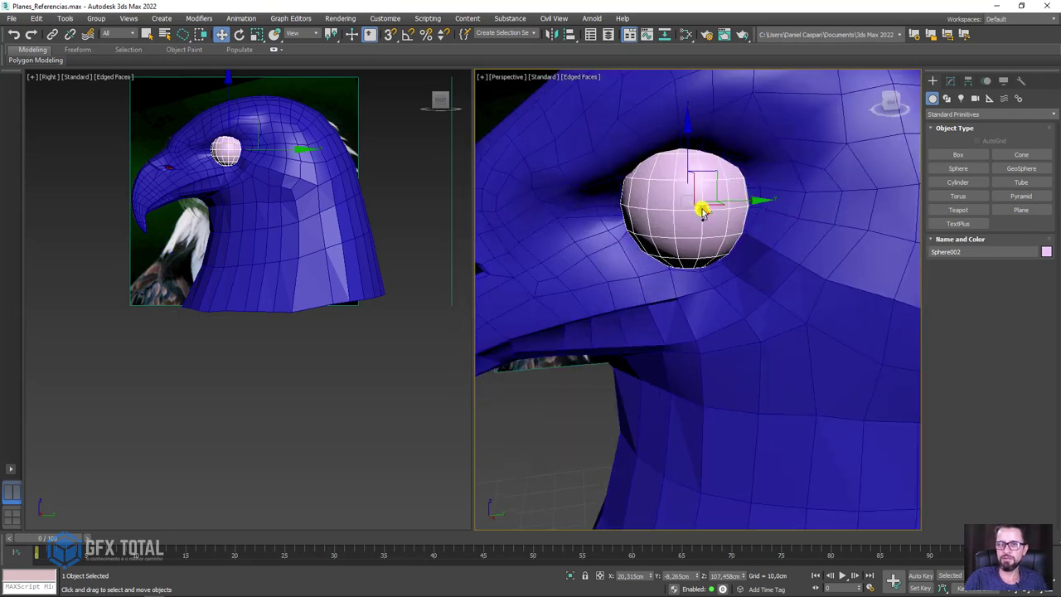
scroll(703, 207, up, 5)
- Create a small box beside the head and TurboSmooth it with 3 iterations
click(958, 155)
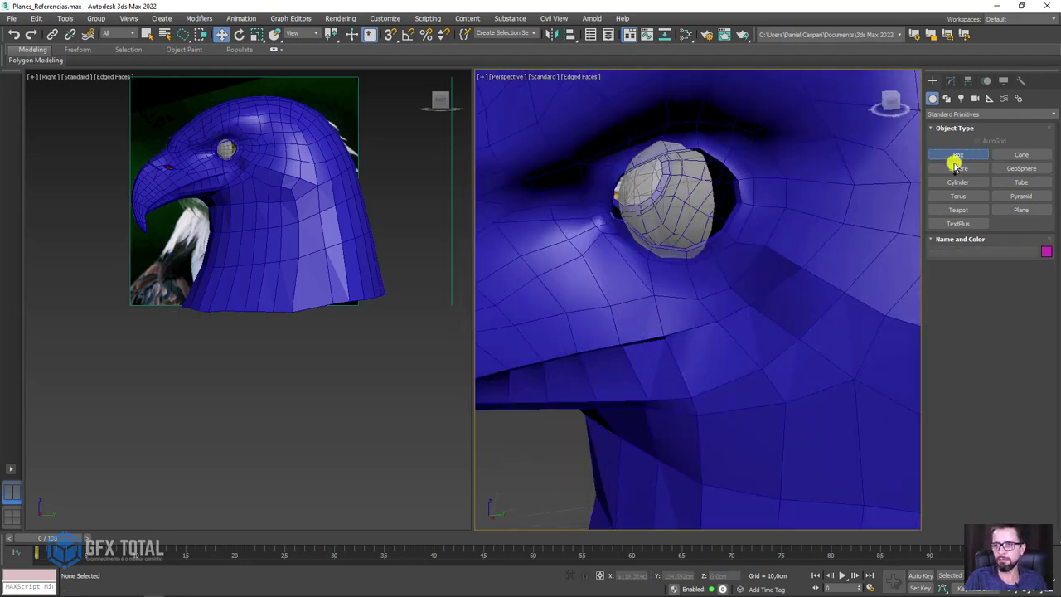
scroll(892, 249, down, 10)
drag(611, 432, 624, 443)
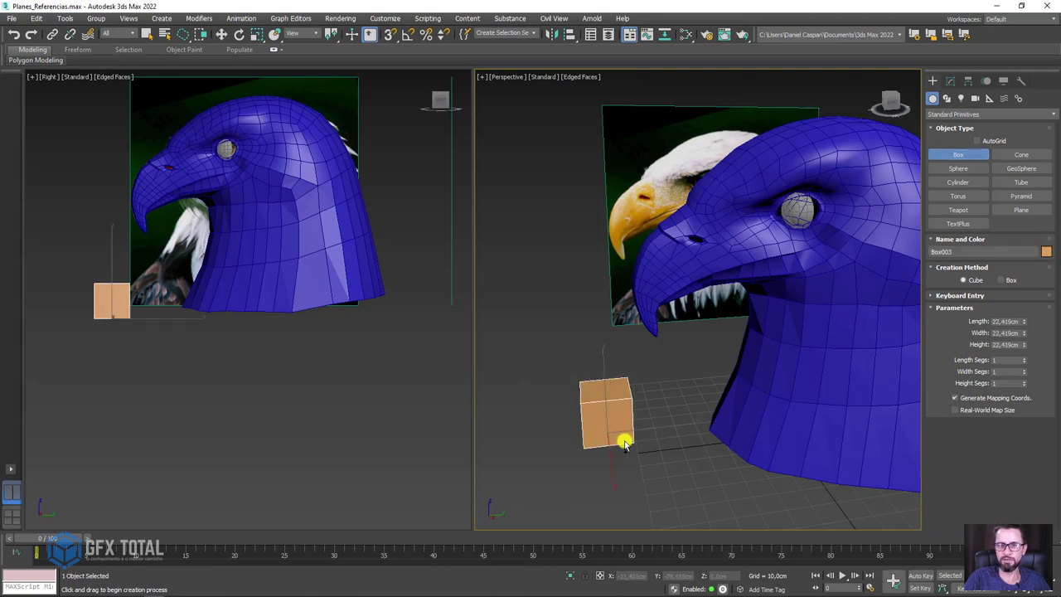
scroll(606, 421, up, 4)
key(w)
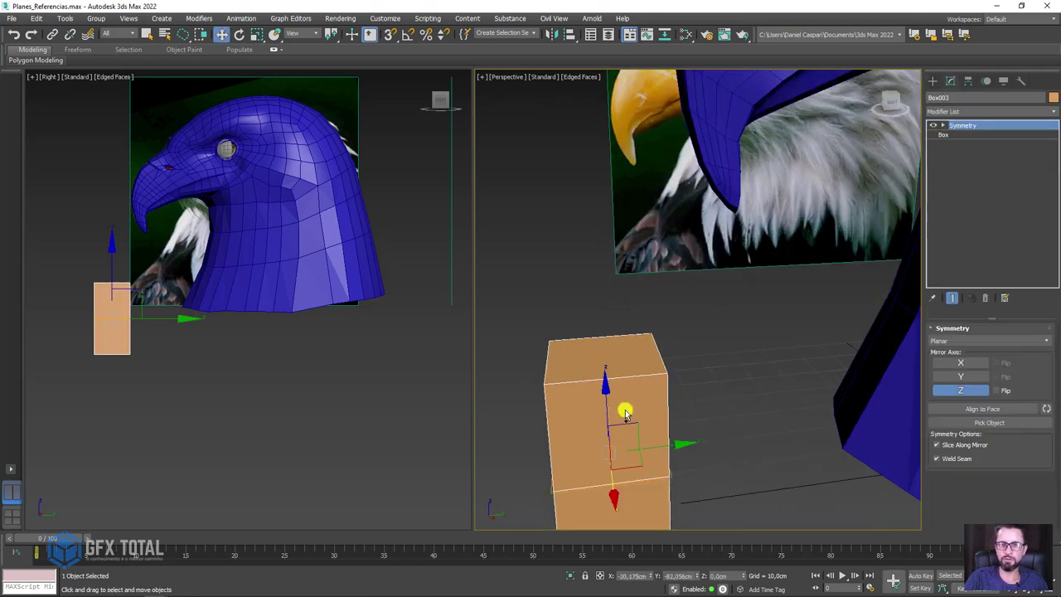
key(ctrl+t)
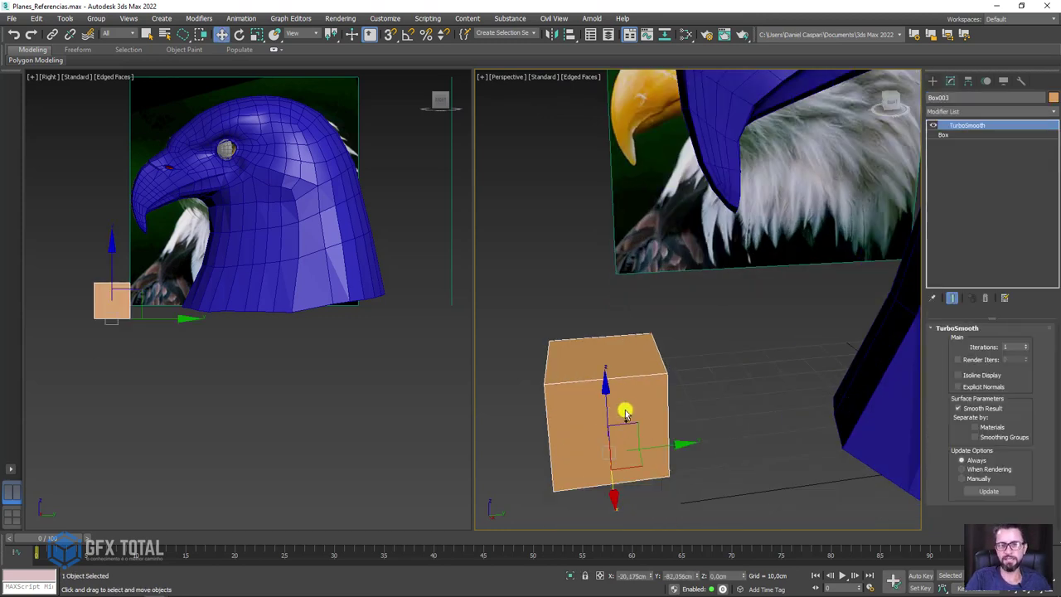
click(1028, 346)
click(1028, 345)
alt+middle_drag(836, 379, 678, 349)
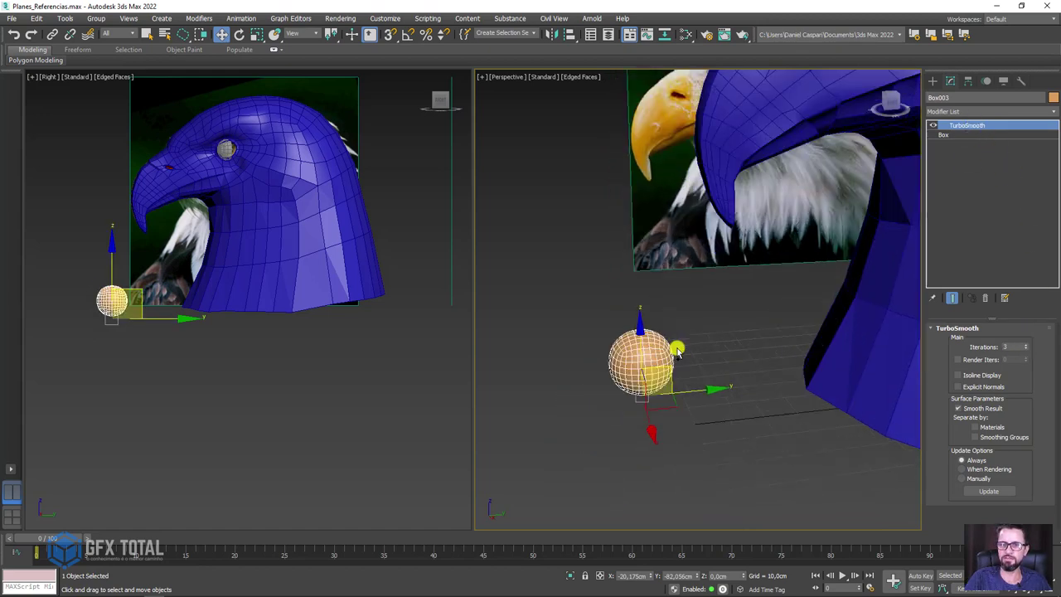
scroll(678, 348, up, 2)
- Centre the box's pivot with Affect Pivot Only > Center to Object, then align it to the old eye sphere
click(968, 82)
click(990, 157)
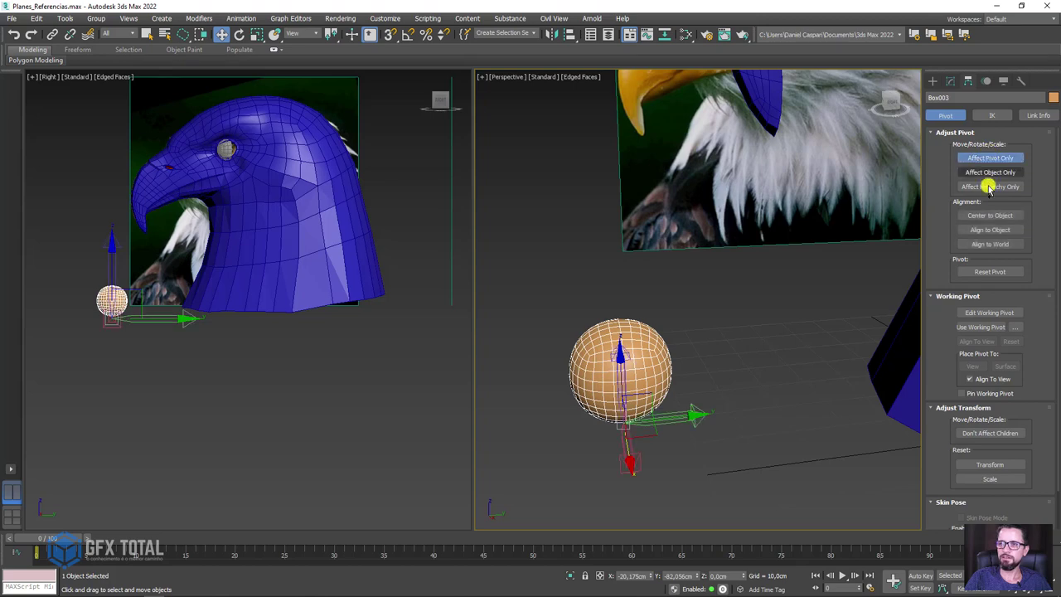
click(990, 215)
click(990, 160)
scroll(774, 232, down, 3)
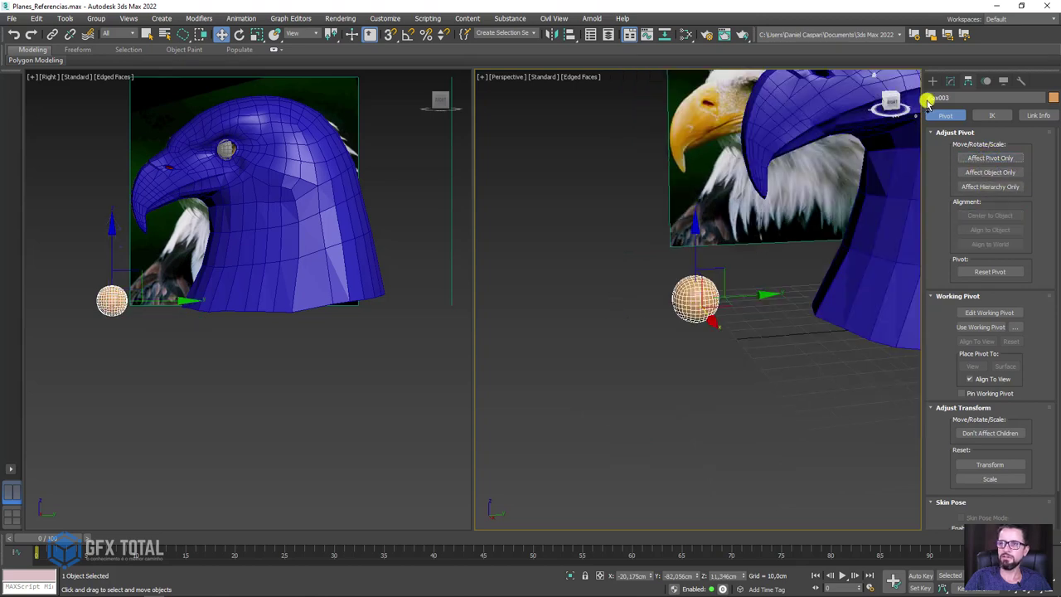
click(932, 80)
scroll(556, 322, up, 5)
scroll(555, 322, down, 2)
key(alt+a)
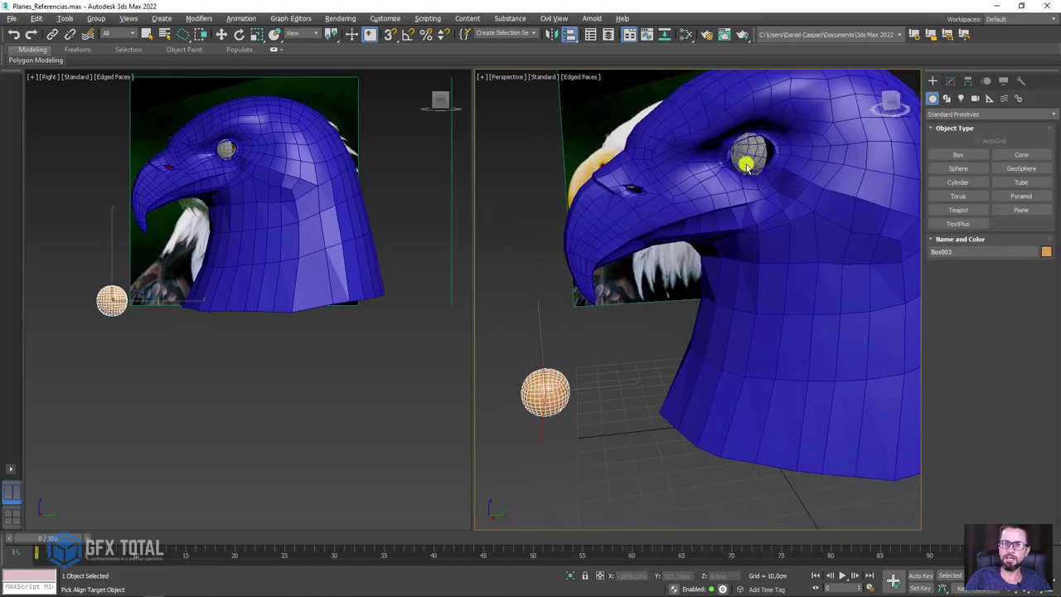
click(746, 160)
- Confirm the alignment and slide the eyeball along X deeper into the socket
click(547, 393)
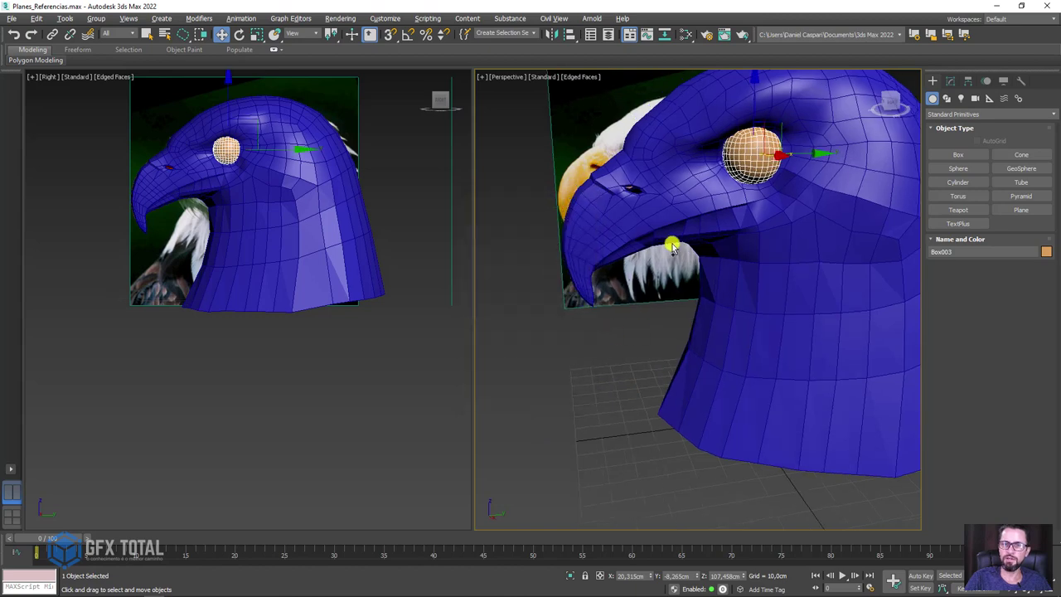
scroll(746, 182, up, 2)
scroll(765, 161, up, 2)
drag(800, 154, 757, 151)
alt+middle_drag(821, 168, 743, 177)
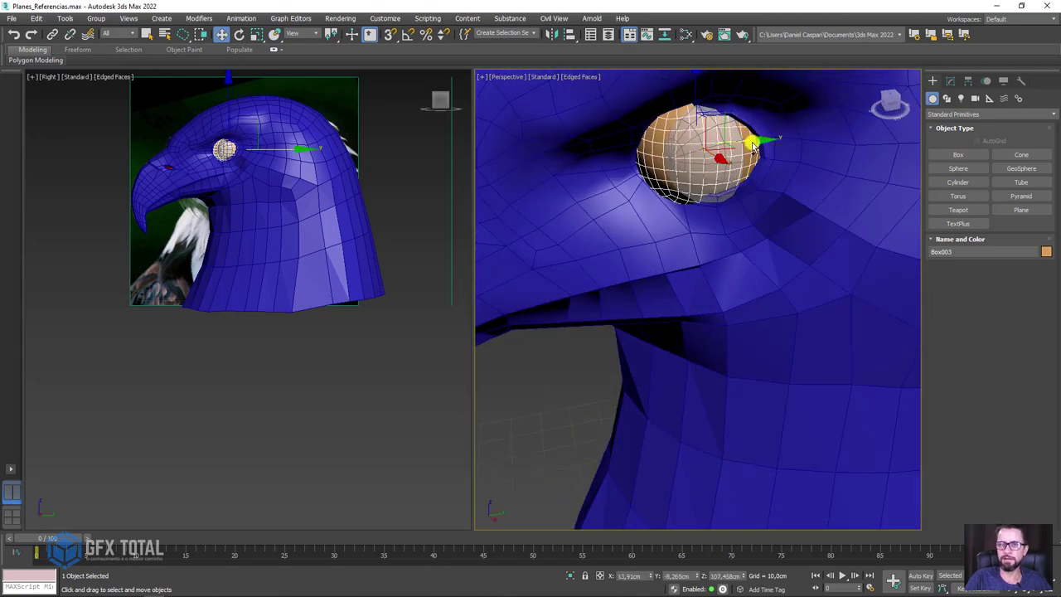
drag(725, 158, 746, 157)
- Fine-tune the eyeball's depth from lower and frontal views, then select the head mesh
alt+middle_drag(746, 157, 748, 178)
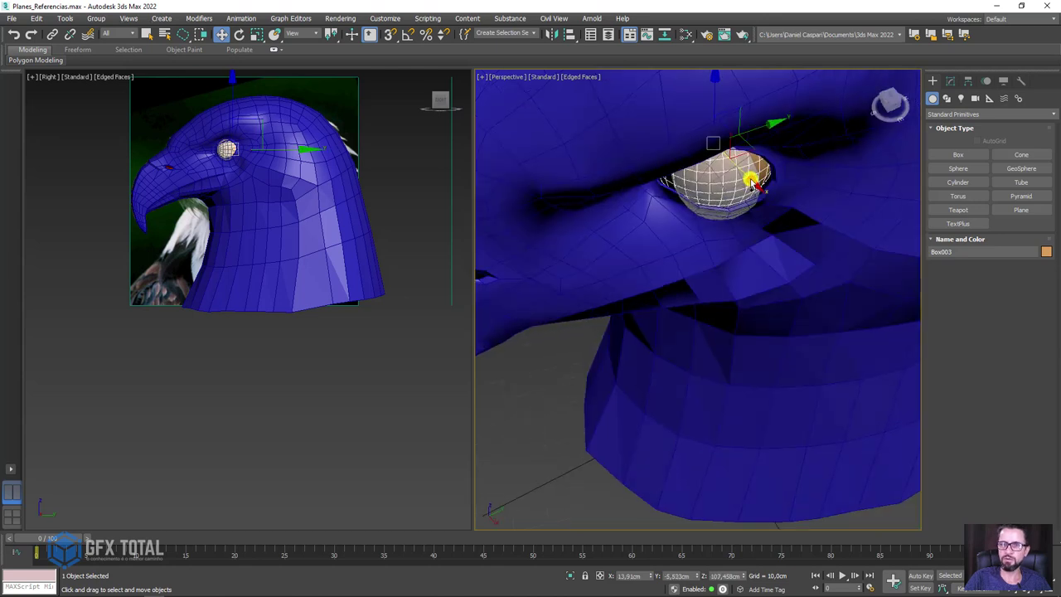
drag(753, 184, 750, 187)
alt+middle_drag(750, 187, 752, 166)
click(703, 193)
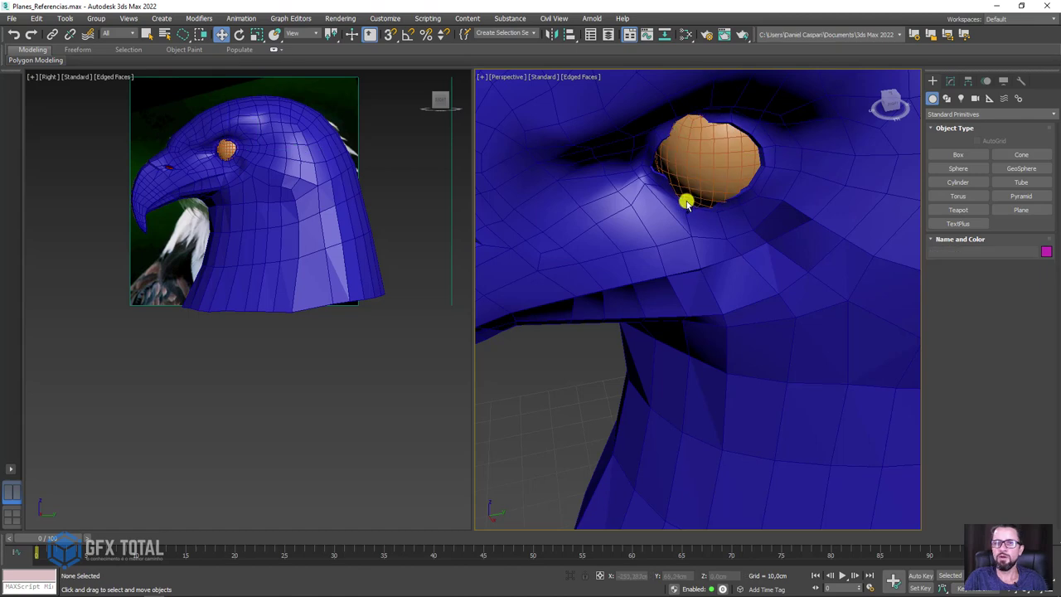
scroll(701, 195, up, 1)
scroll(700, 195, up, 2)
scroll(701, 194, down, 3)
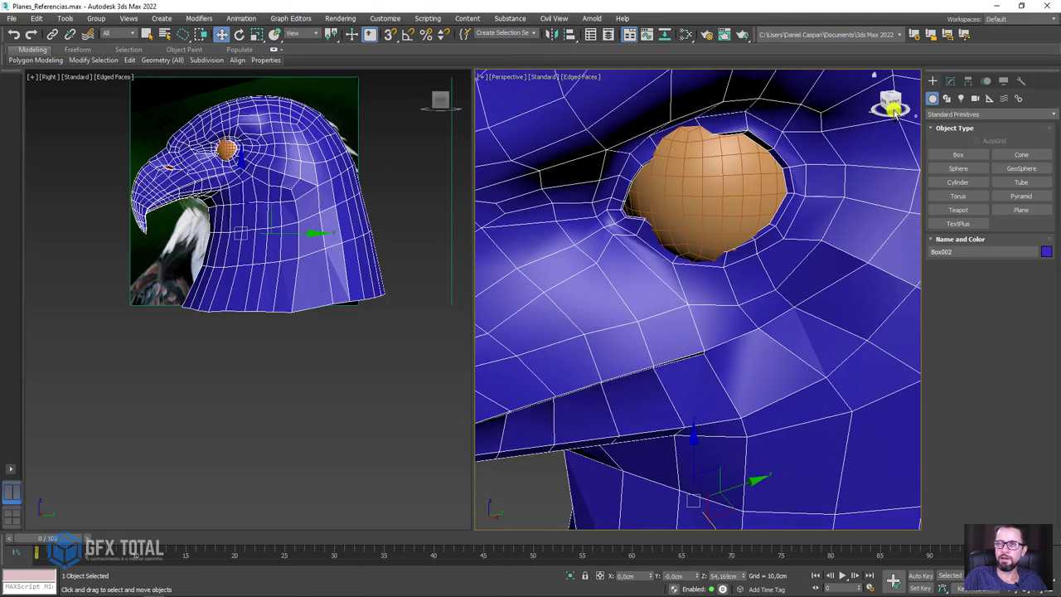
- Frame the eagle head and convert its whole modifier stack to an Editable Poly
click(951, 80)
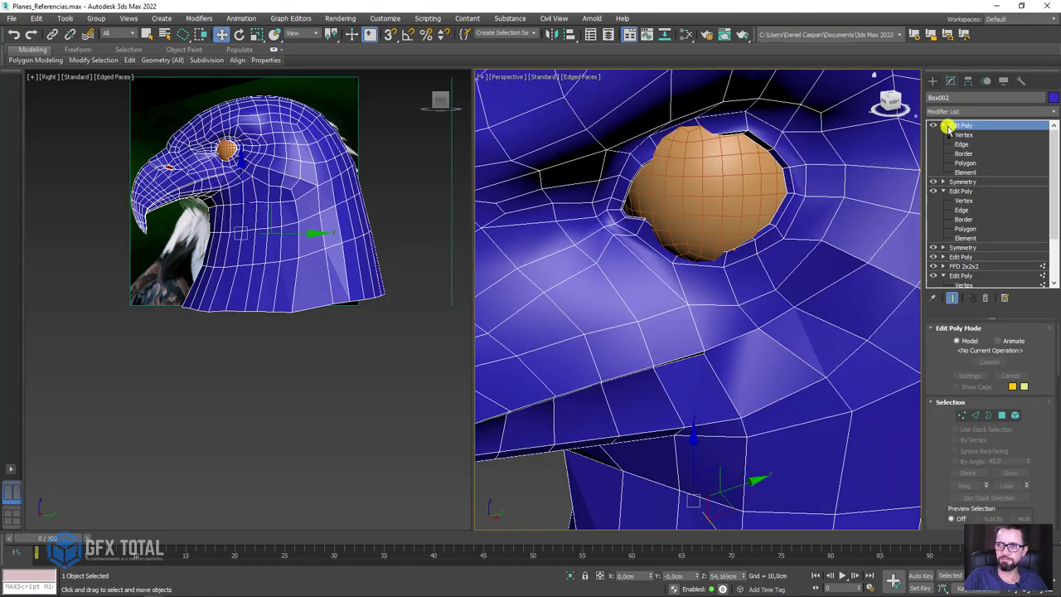
key(z)
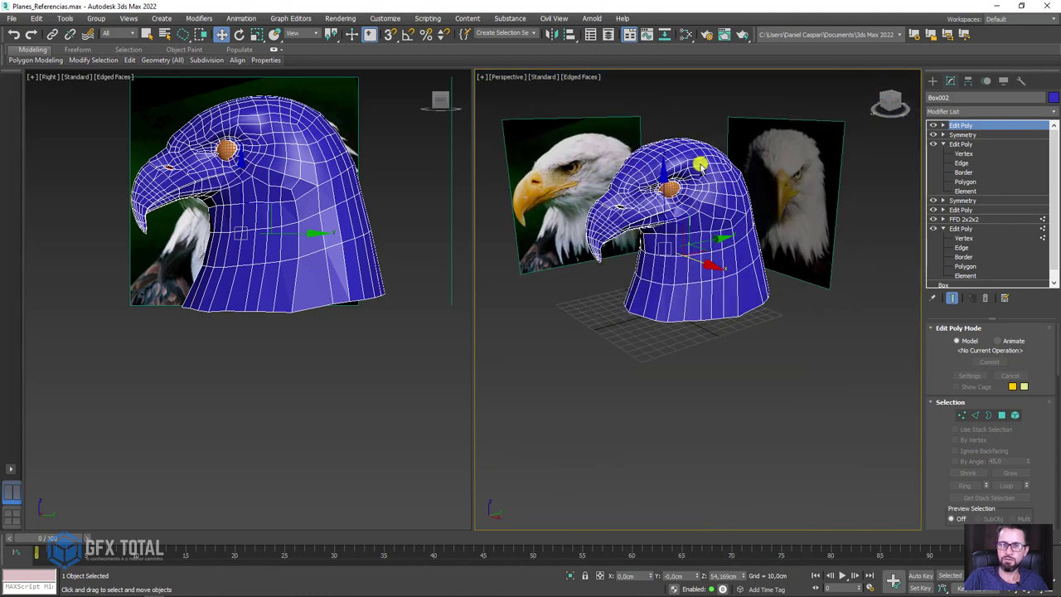
right_click(698, 162)
mouse_move(730, 276)
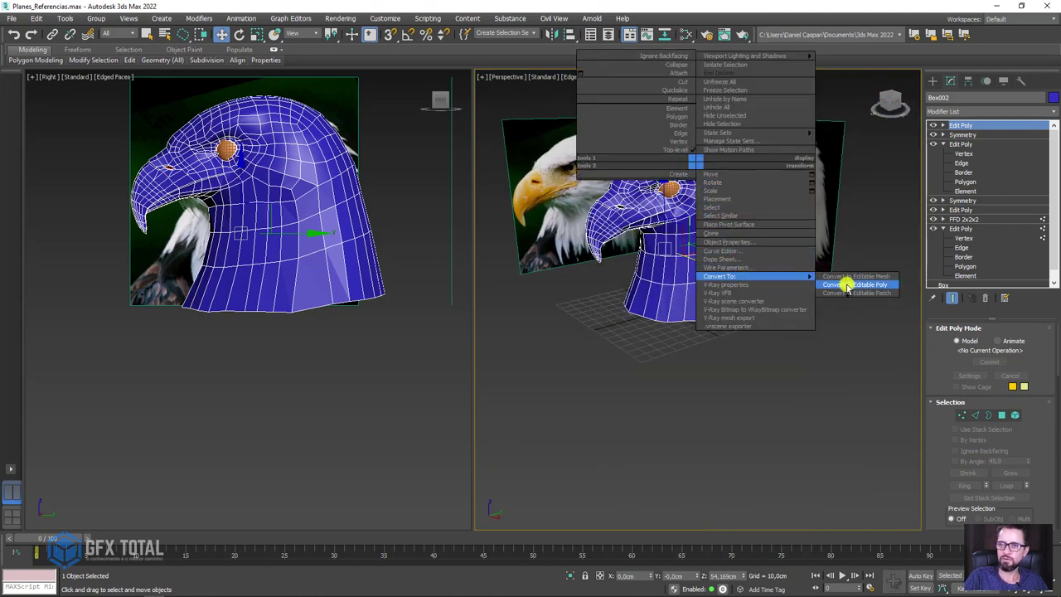
click(845, 284)
scroll(706, 185, up, 3)
scroll(611, 207, up, 2)
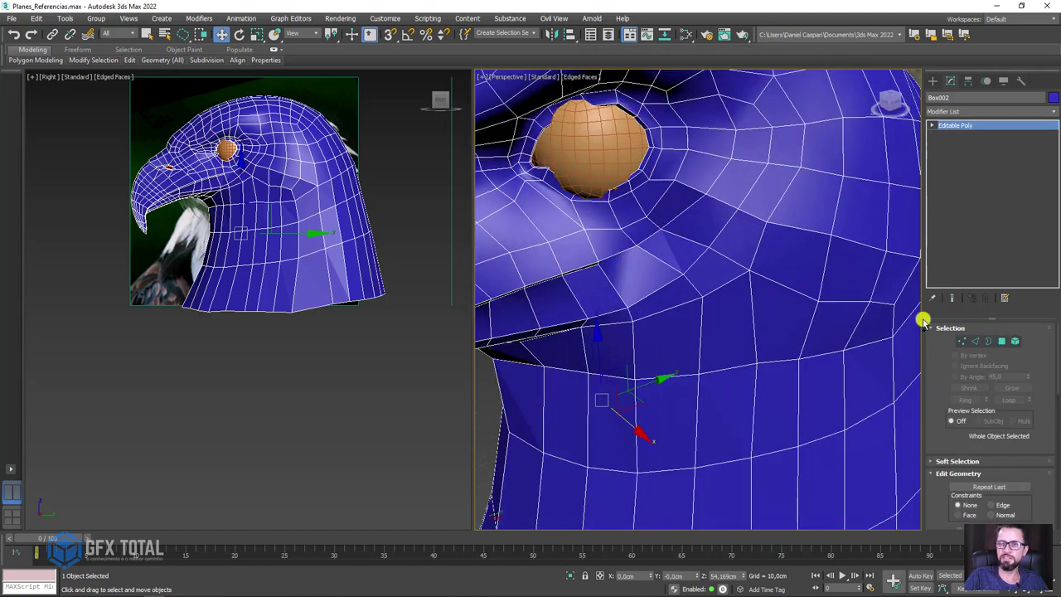
- At Polygon level, select a polygon just below the eye
click(989, 341)
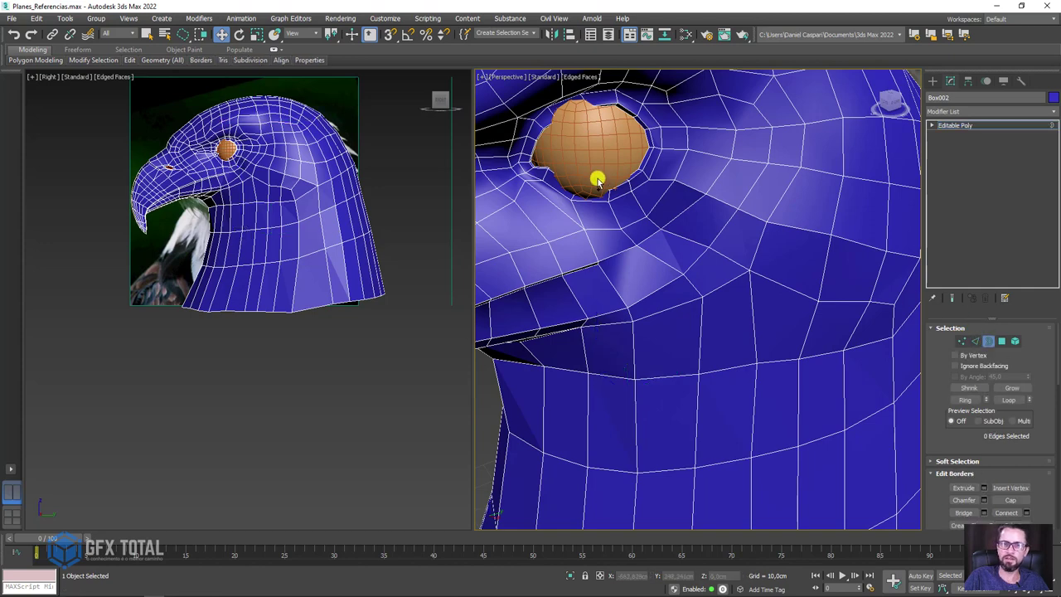
click(1001, 341)
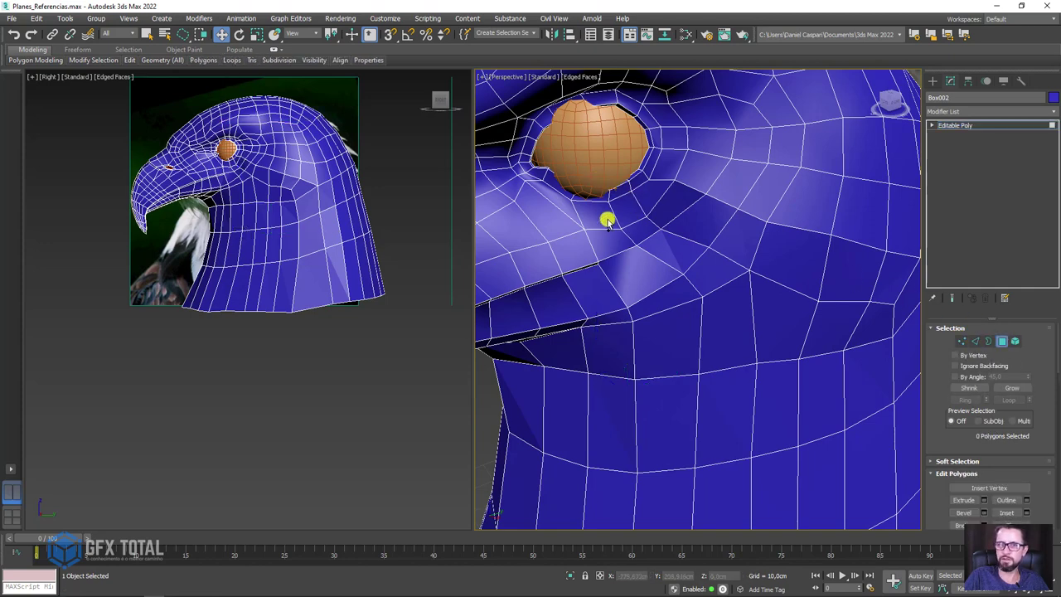
click(611, 185)
mouse_move(611, 185)
alt+middle_down()
mouse_move(621, 190)
mouse_move(604, 224)
alt+middle_up()
scroll(603, 224, up, 2)
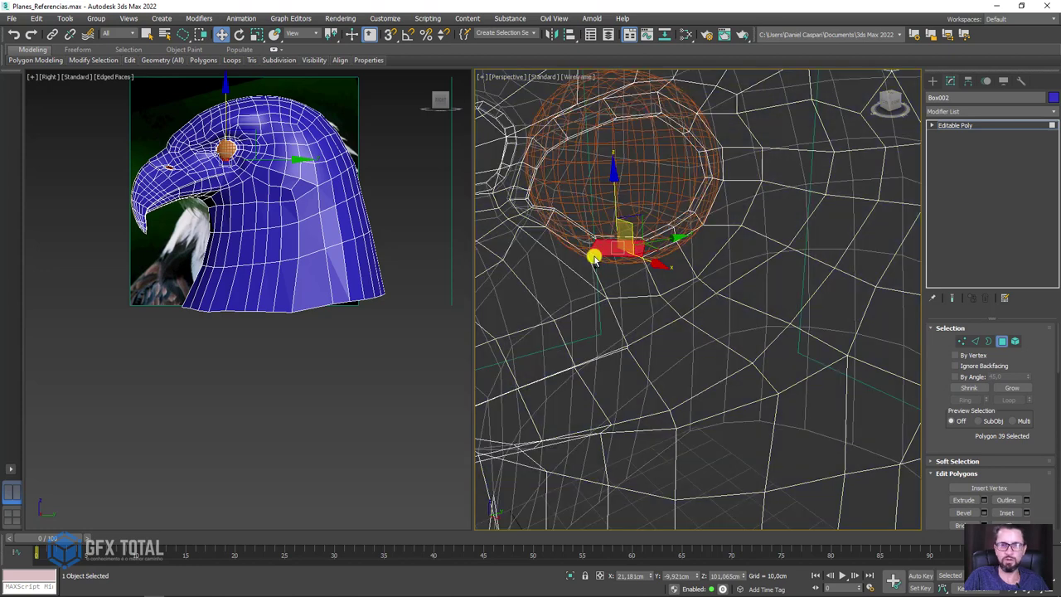
scroll(605, 235, up, 2)
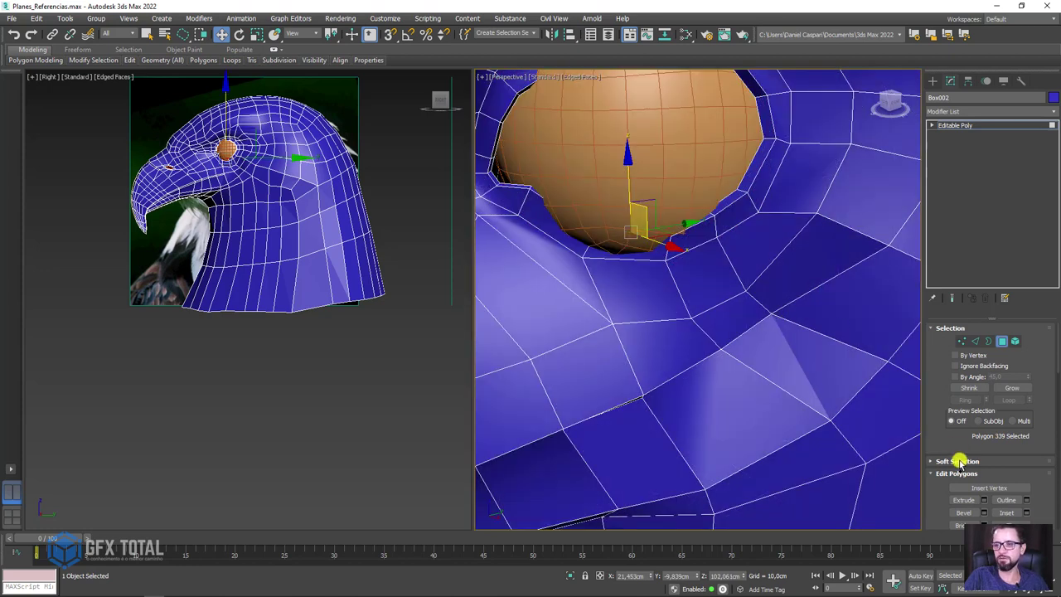
- Enable soft selection with 7.6cm falloff and pull the polygon under the eye downward
click(953, 460)
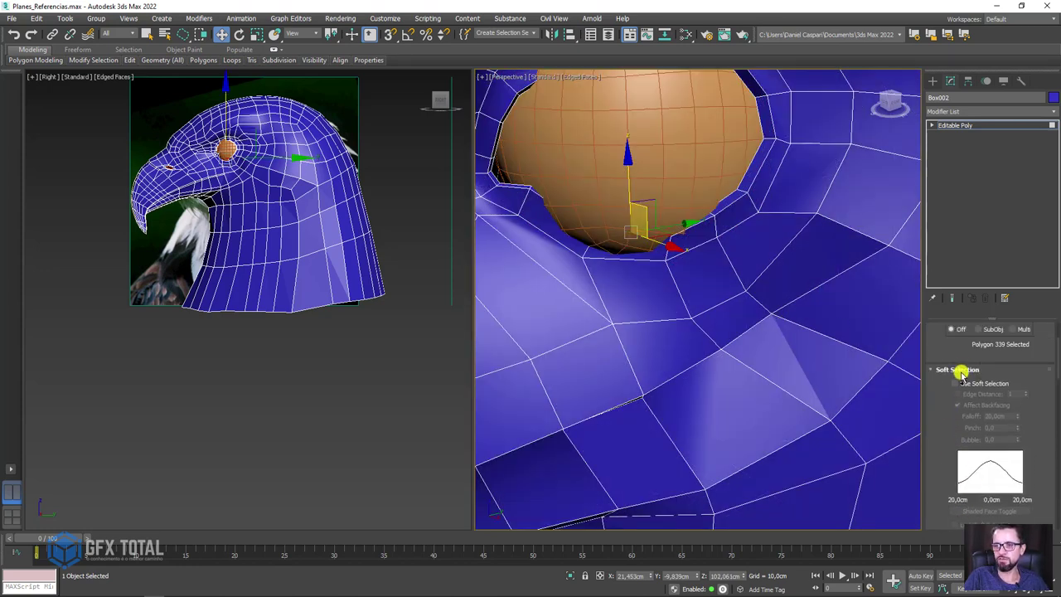
click(958, 384)
alt+middle_drag(704, 284, 721, 278)
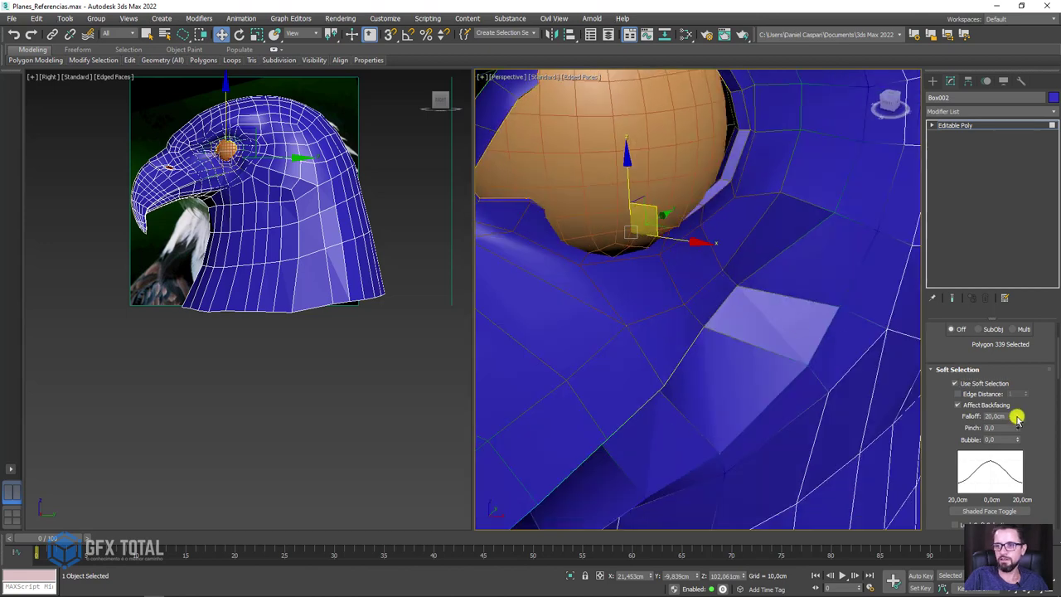
mouse_move(1018, 419)
mouse_down()
mouse_move(1021, 466)
mouse_move(1026, 439)
mouse_up()
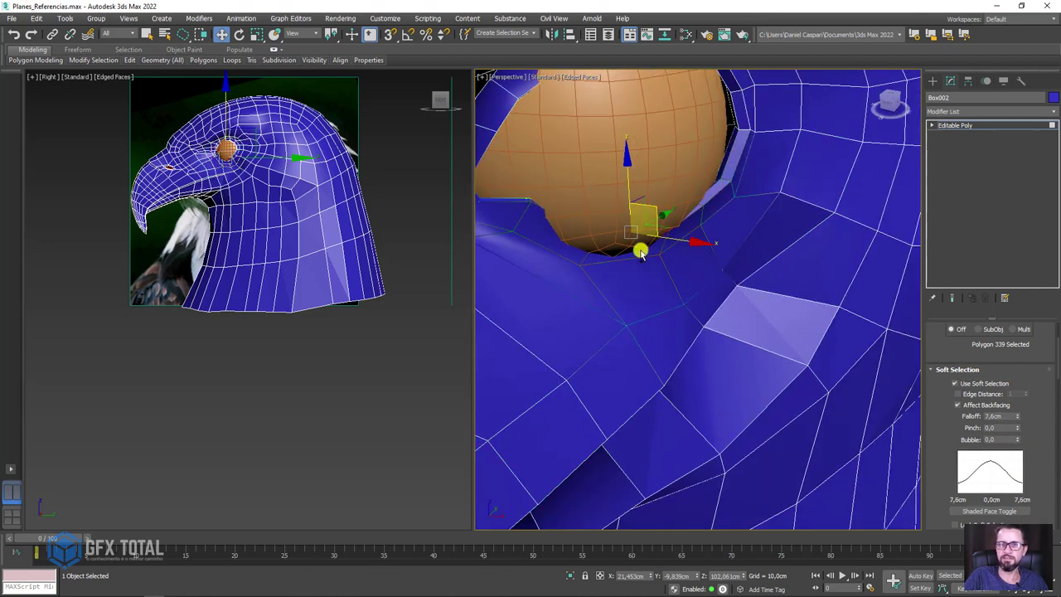
alt+middle_drag(639, 249, 641, 267)
drag(678, 234, 675, 238)
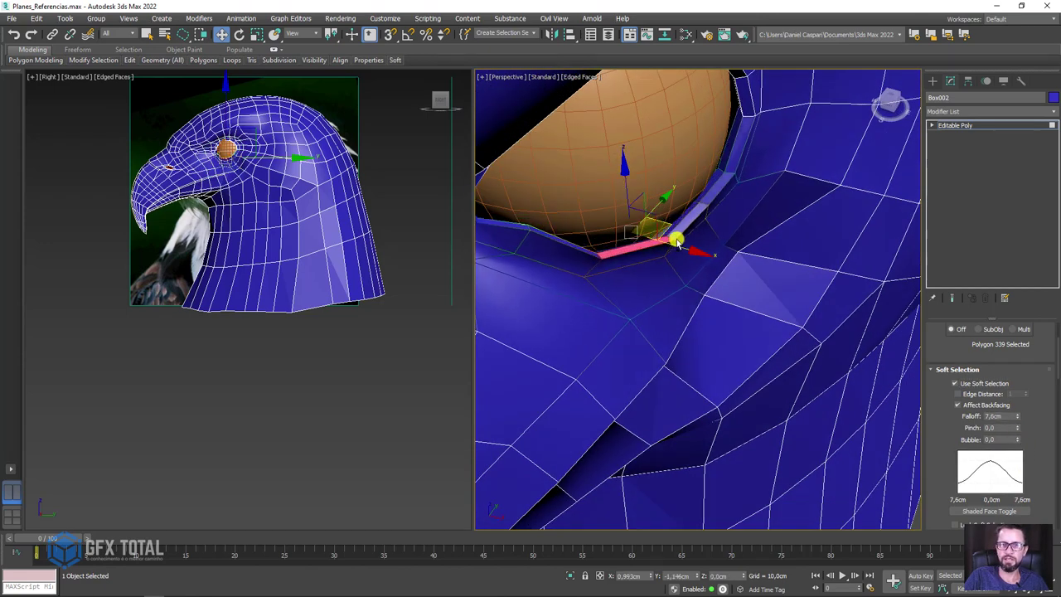
alt+middle_drag(676, 239, 668, 235)
drag(668, 235, 666, 251)
mouse_move(666, 251)
alt+middle_down()
mouse_move(639, 202)
mouse_move(687, 202)
mouse_move(696, 230)
mouse_move(759, 169)
alt+middle_up()
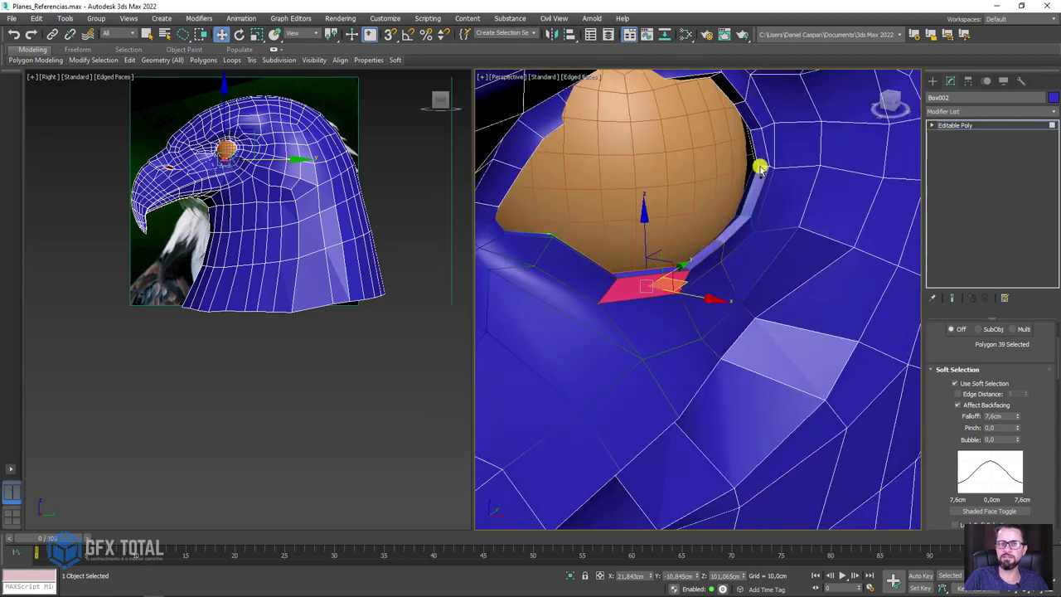
- At Edge level, select an eye-rim edge and shift it toward the eyeball
click(932, 126)
click(950, 144)
click(769, 174)
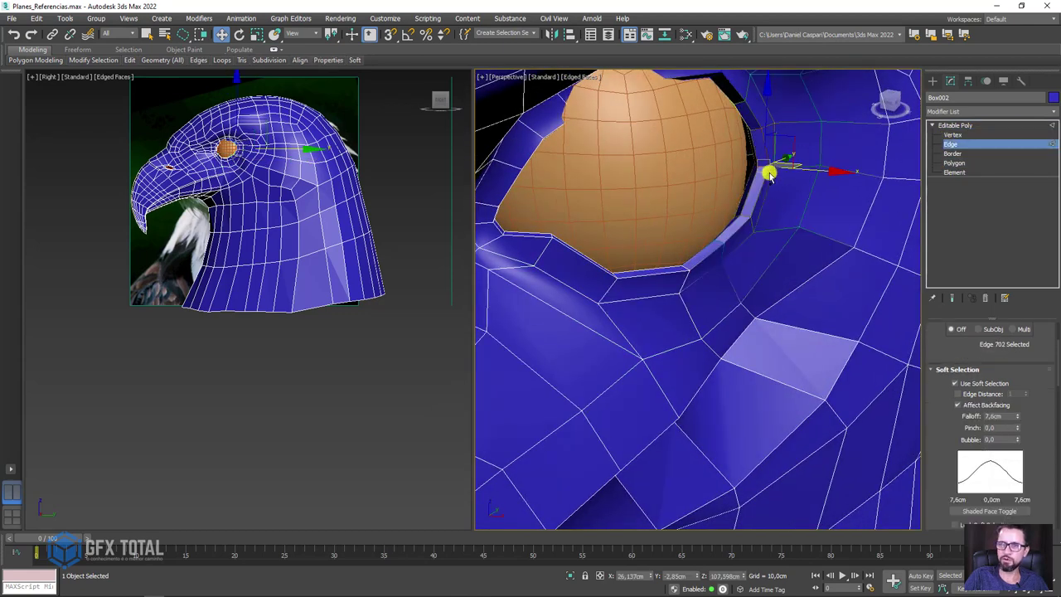
scroll(769, 173, up, 3)
drag(801, 168, 772, 164)
scroll(676, 260, down, 3)
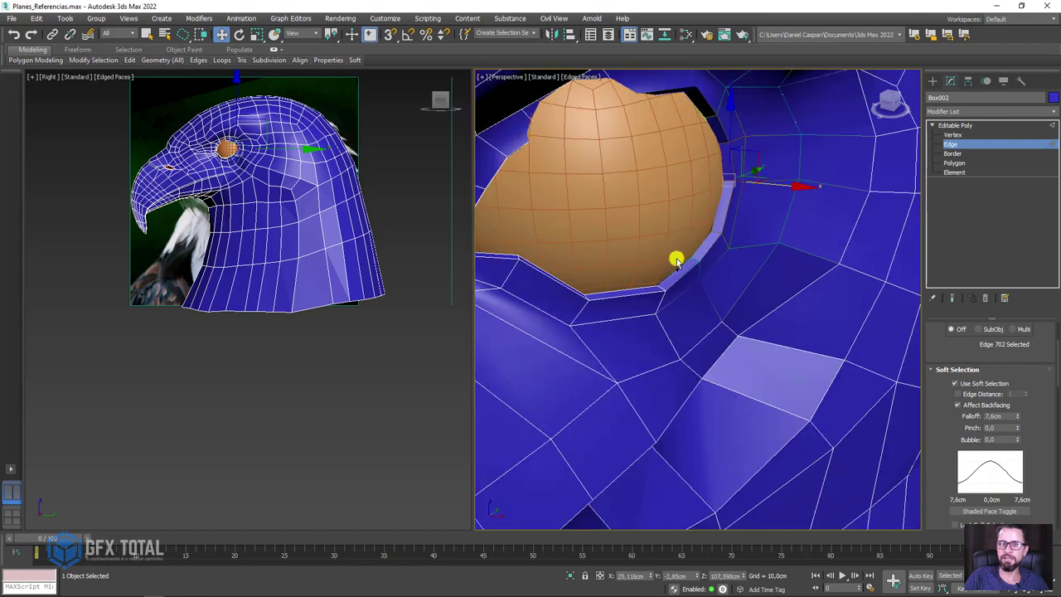
mouse_move(677, 261)
alt+middle_down()
mouse_move(633, 285)
mouse_move(582, 246)
alt+middle_up()
scroll(585, 236, up, 4)
- Turn off soft selection and scale rim edges to tighten the socket around the eyeball
click(587, 235)
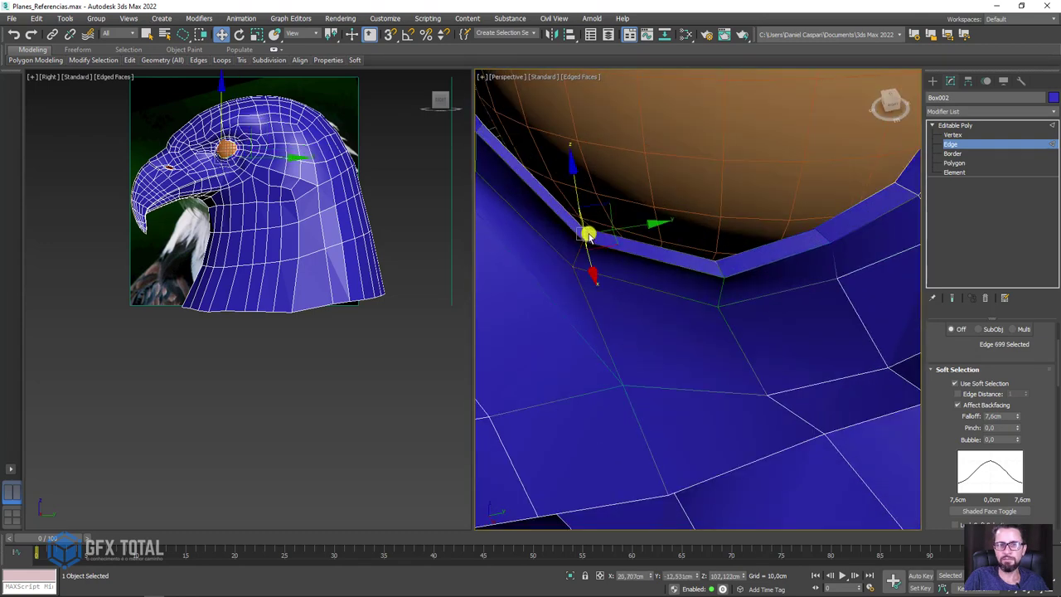
key(e)
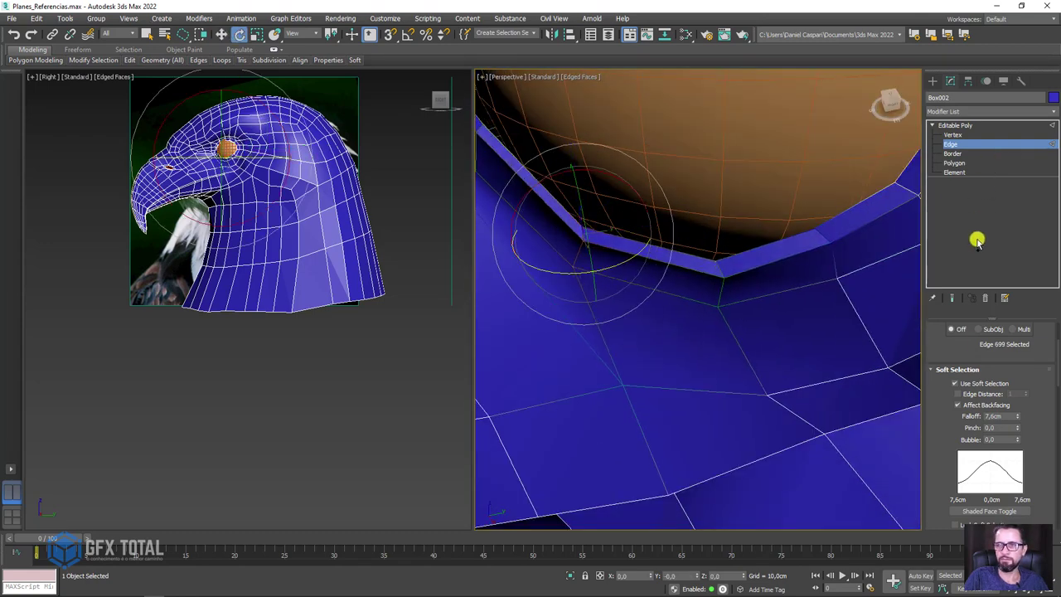
click(955, 383)
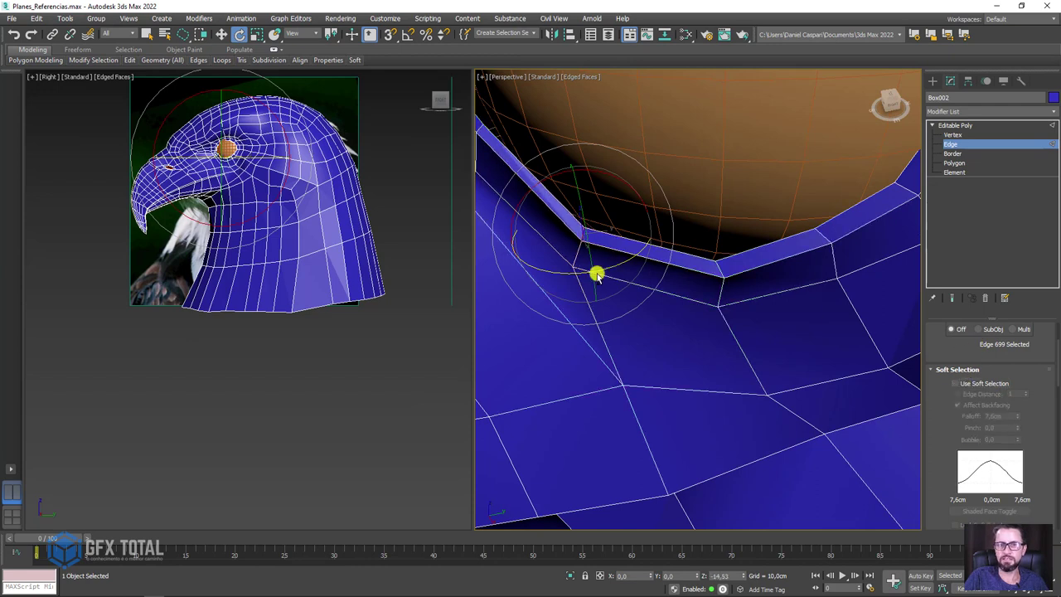
key(r)
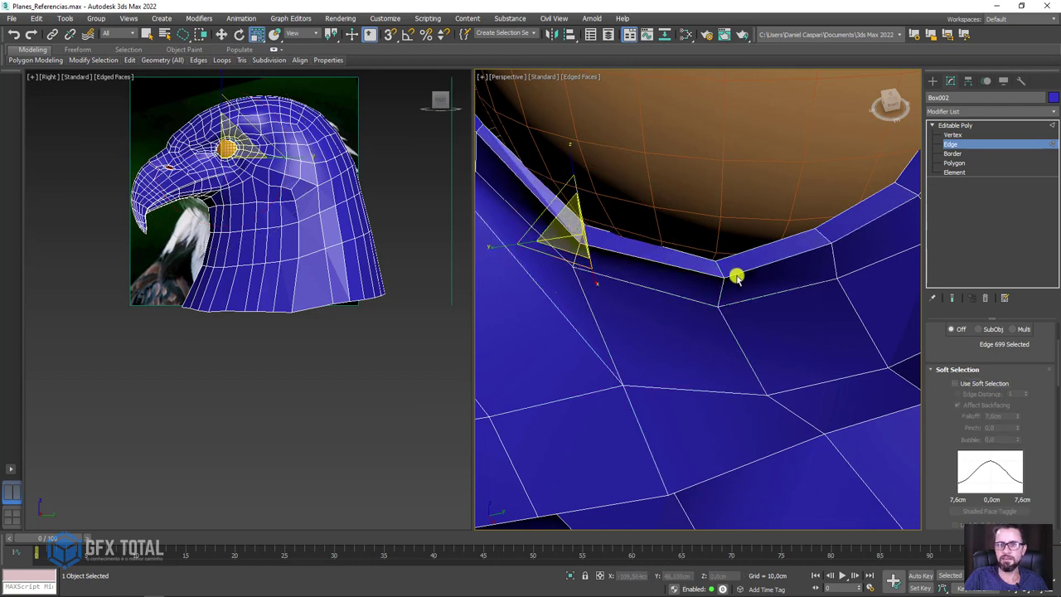
click(734, 277)
alt+middle_drag(727, 276, 719, 257)
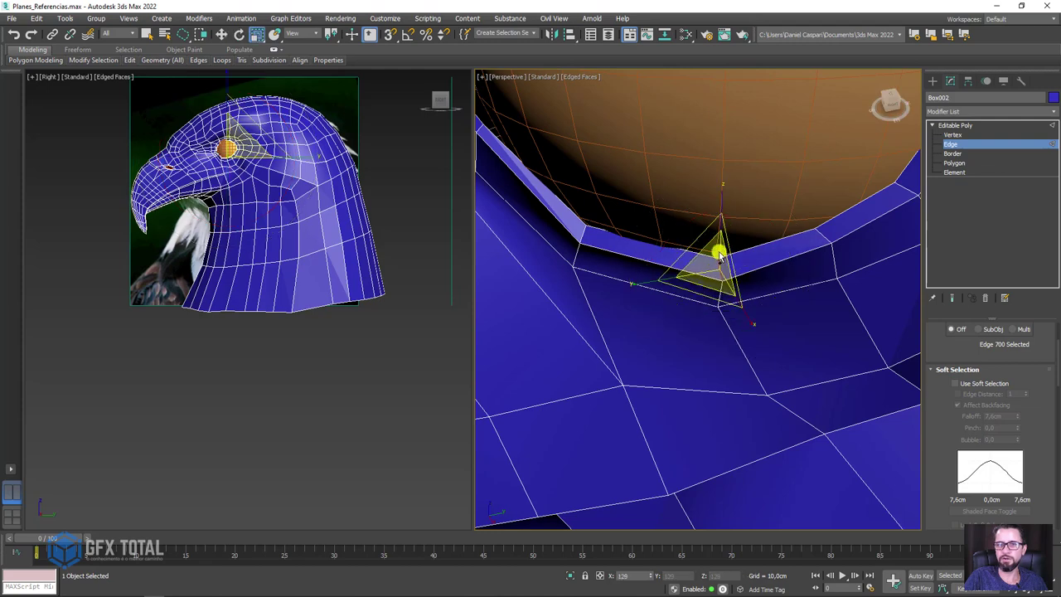
mouse_move(589, 164)
alt+middle_down()
mouse_move(699, 279)
mouse_move(616, 235)
alt+middle_up()
scroll(586, 232, up, 3)
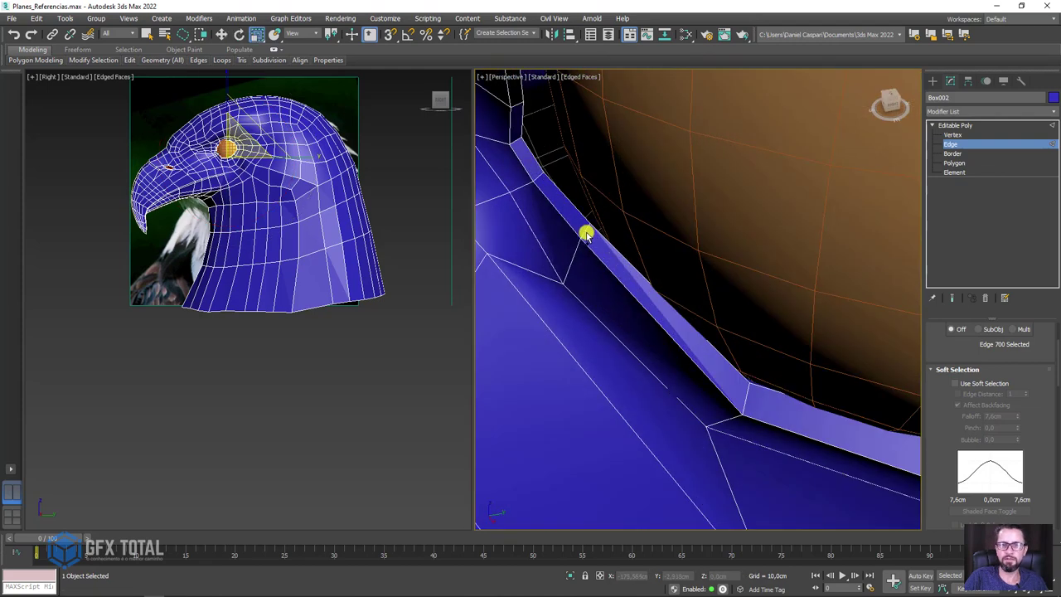
key(e)
click(589, 259)
key(r)
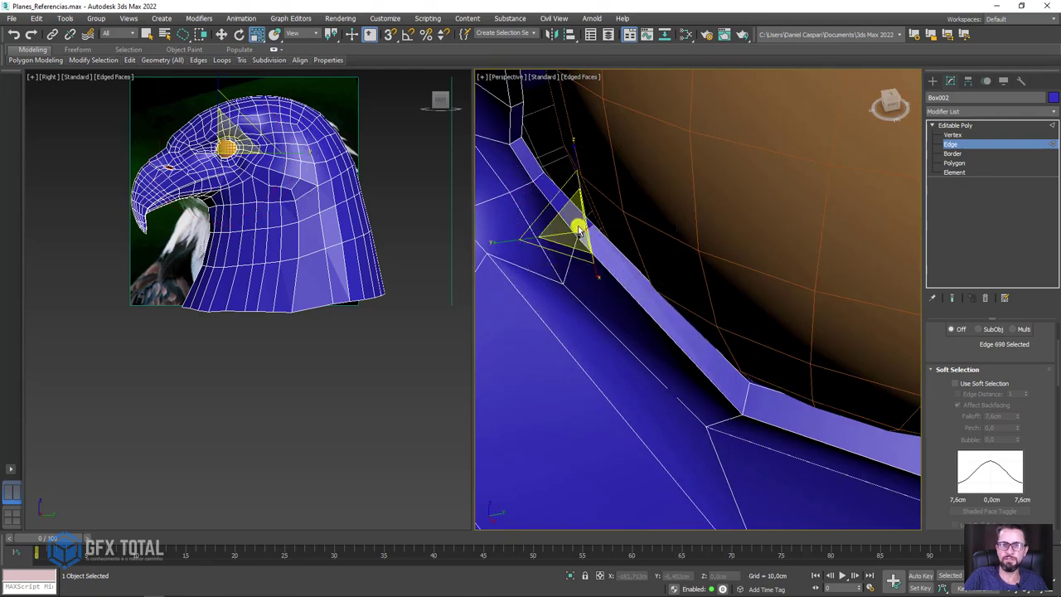
- Select three edges at the socket's front corner for moving and view them in wireframe
mouse_move(581, 202)
alt+middle_down()
mouse_move(685, 258)
mouse_move(694, 240)
mouse_move(704, 286)
mouse_move(588, 201)
alt+middle_up()
click(587, 199)
key(w)
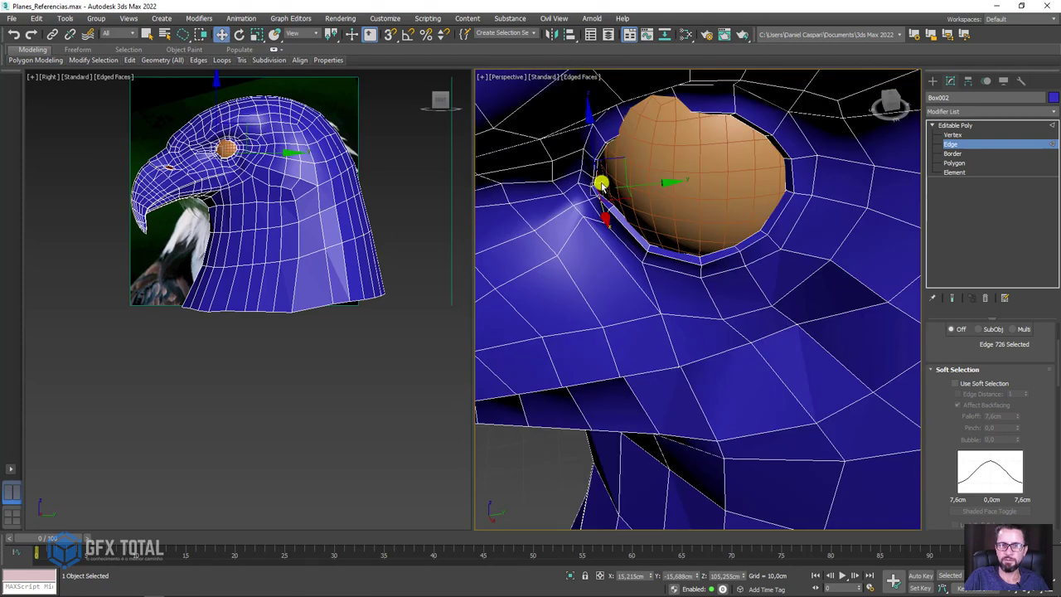
ctrl+click(581, 177)
alt+middle_drag(580, 178, 593, 205)
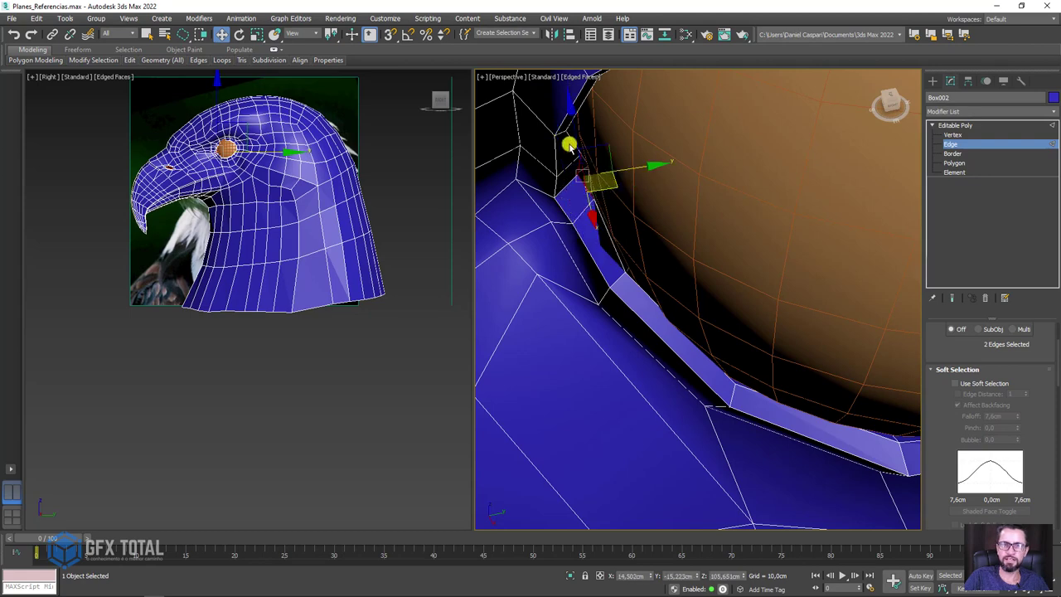
ctrl+click(575, 143)
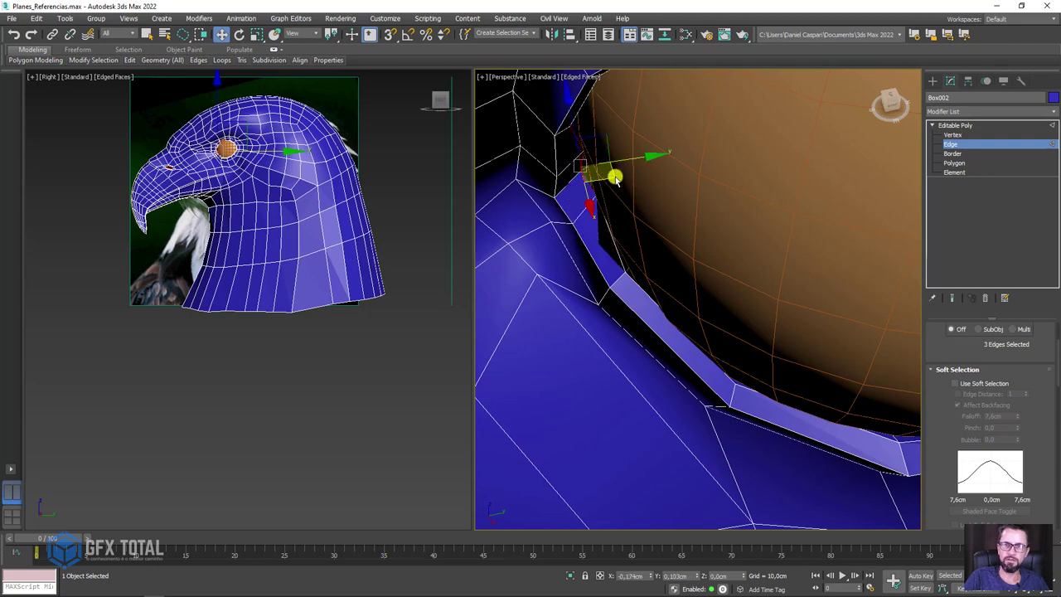
mouse_move(615, 178)
alt+middle_down()
mouse_move(673, 242)
mouse_move(652, 265)
mouse_move(630, 251)
alt+middle_up()
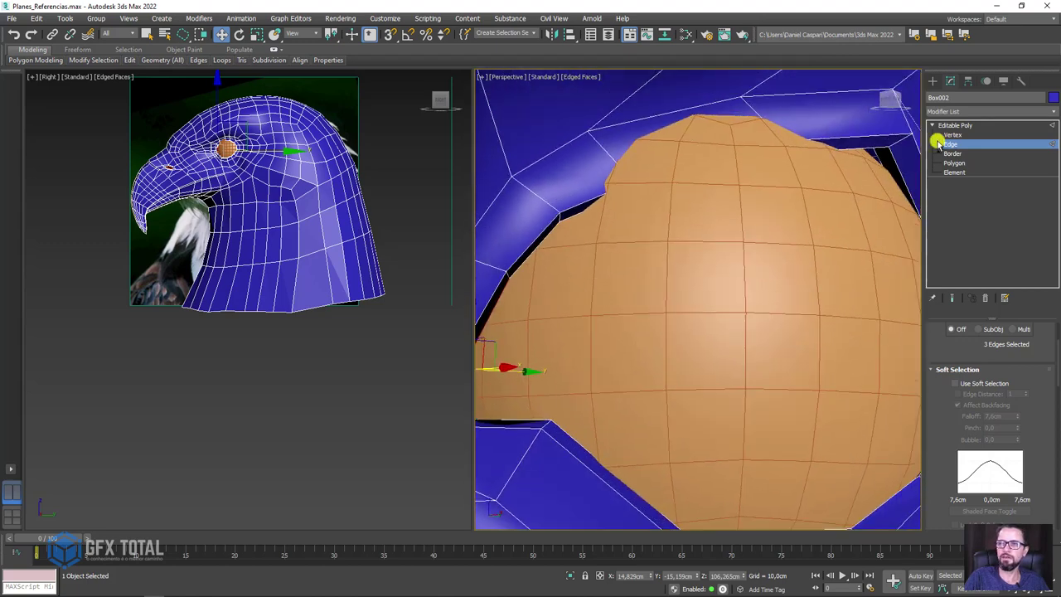
key(F3)
- Select the upper socket edge, re-enable soft selection at 3.04cm falloff, and pull it over the eyeball
click(770, 154)
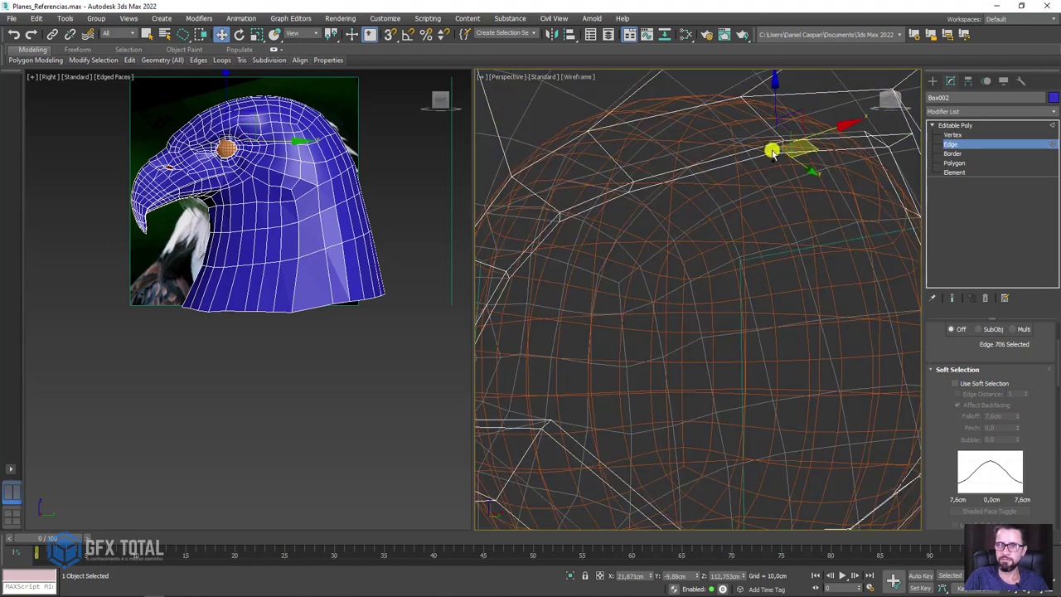
key(F3)
click(955, 383)
mouse_move(841, 282)
alt+middle_down()
mouse_move(834, 372)
mouse_move(790, 290)
alt+middle_up()
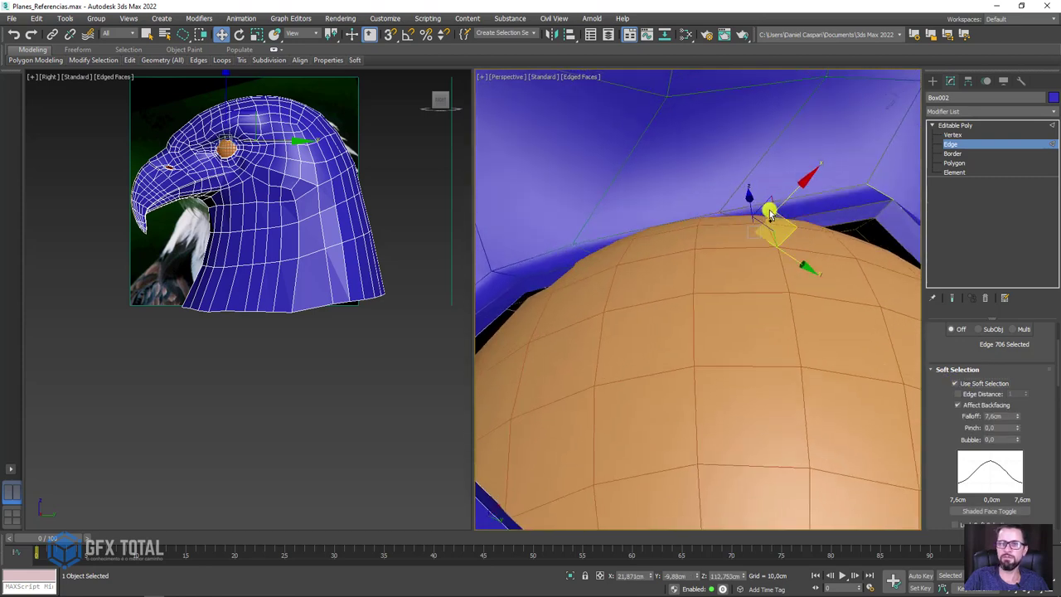
drag(1019, 417, 1007, 439)
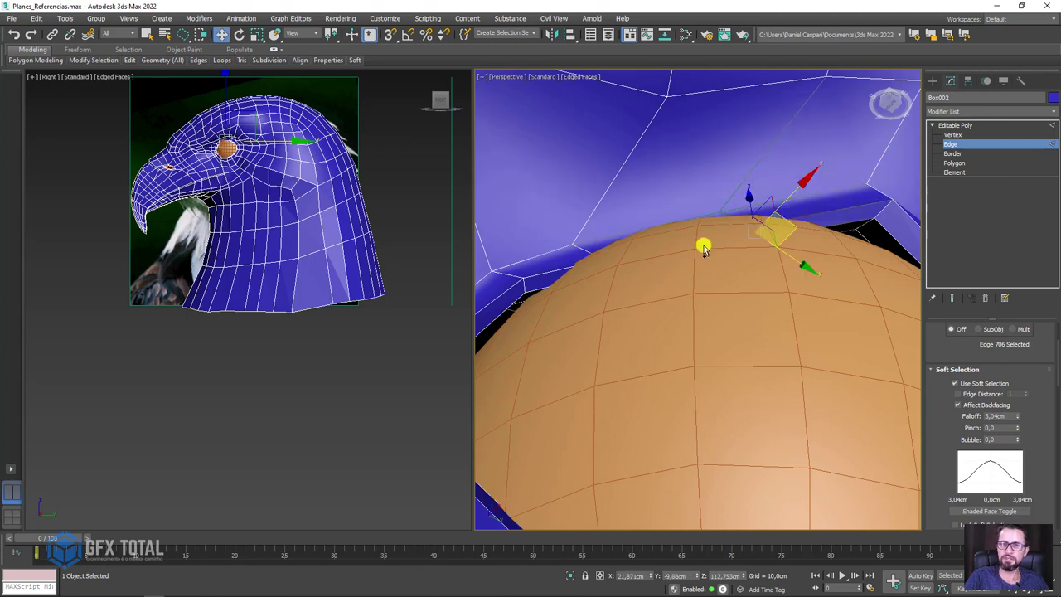
drag(777, 214, 649, 265)
- Add a second upper rim edge and lift both edges upward
key(F3)
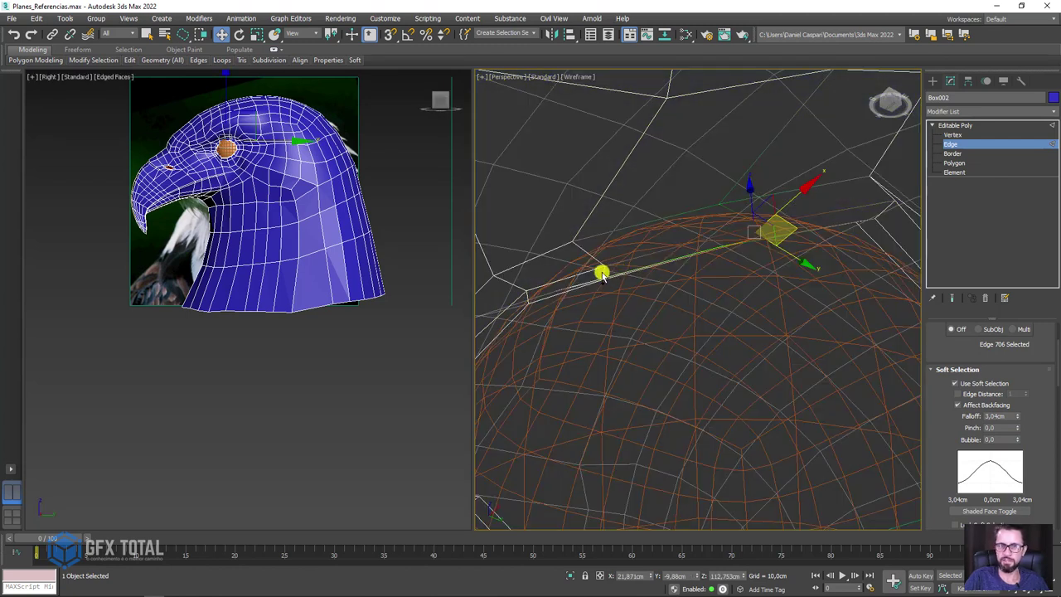
ctrl+click(602, 274)
key(F3)
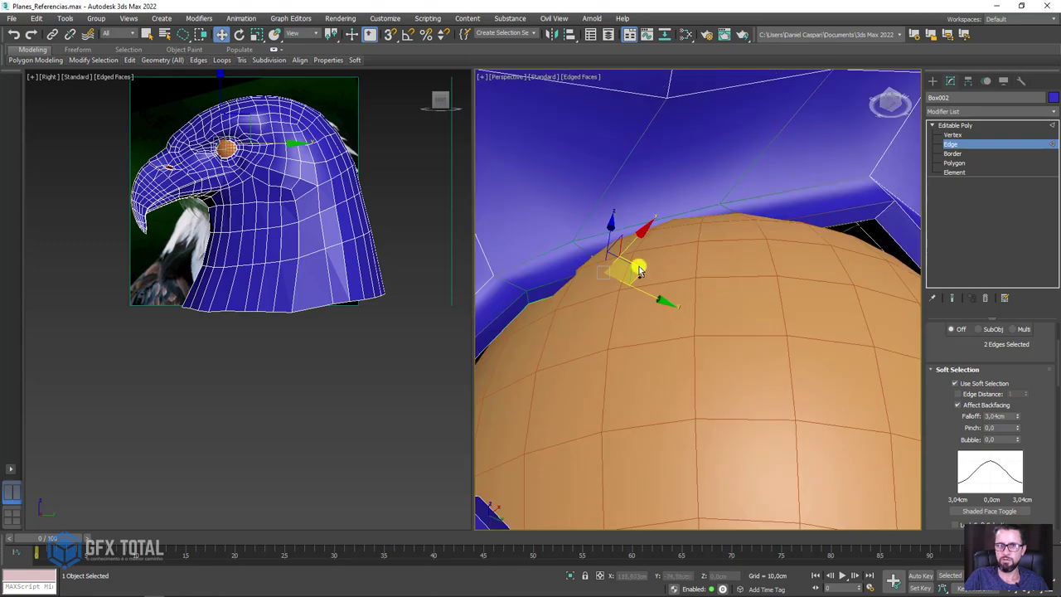
mouse_move(635, 265)
mouse_down()
mouse_move(650, 246)
mouse_move(644, 232)
mouse_up()
mouse_move(864, 226)
alt+middle_down()
mouse_move(700, 220)
mouse_move(736, 194)
mouse_move(724, 213)
alt+middle_up()
- Rotate the adjacent upper rim edges to hug the eyeball, then select a lower rim edge
click(617, 217)
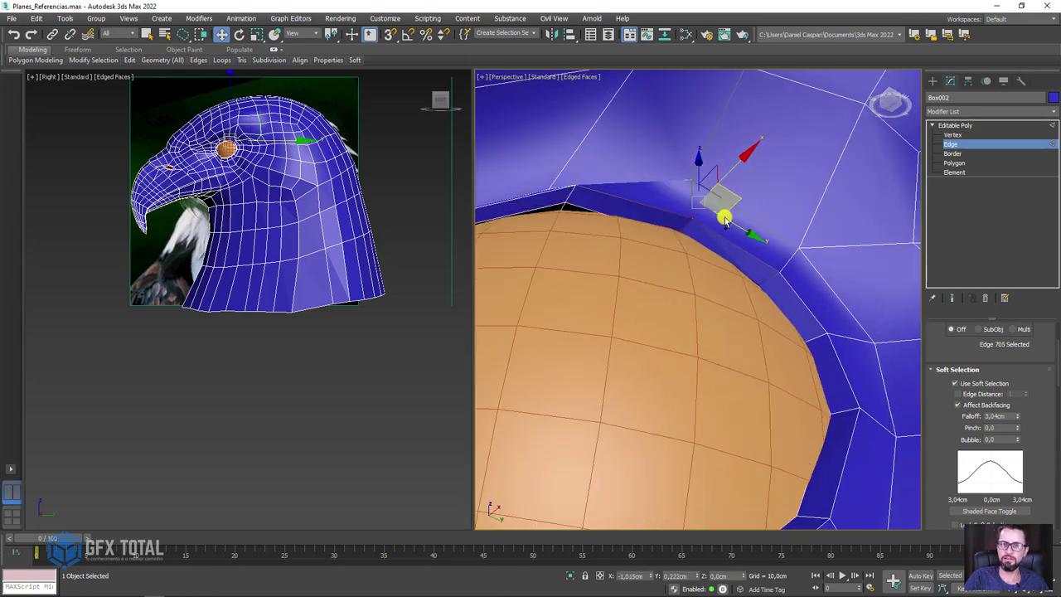
click(572, 199)
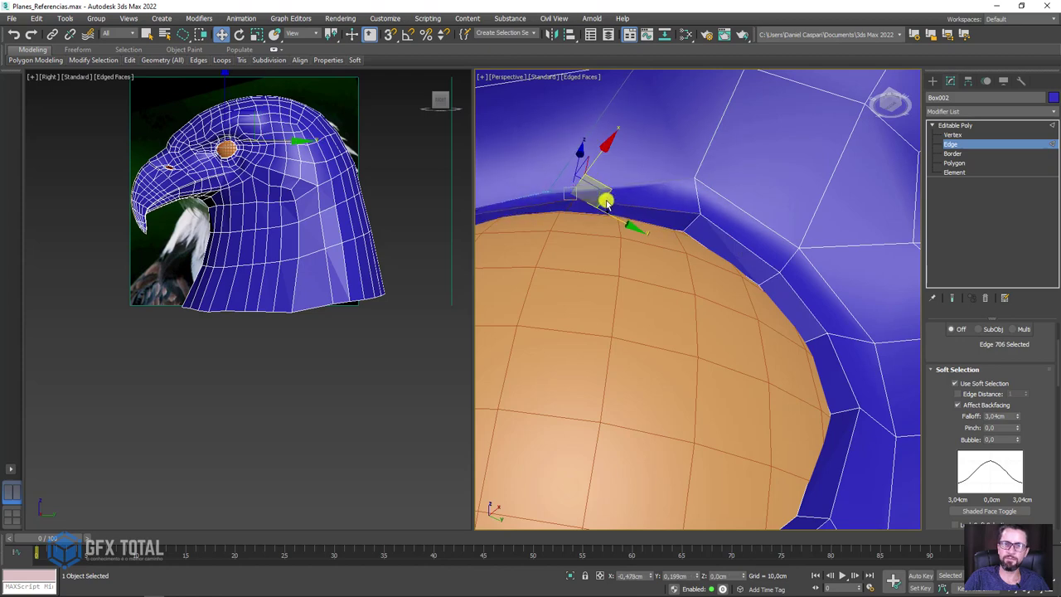
key(e)
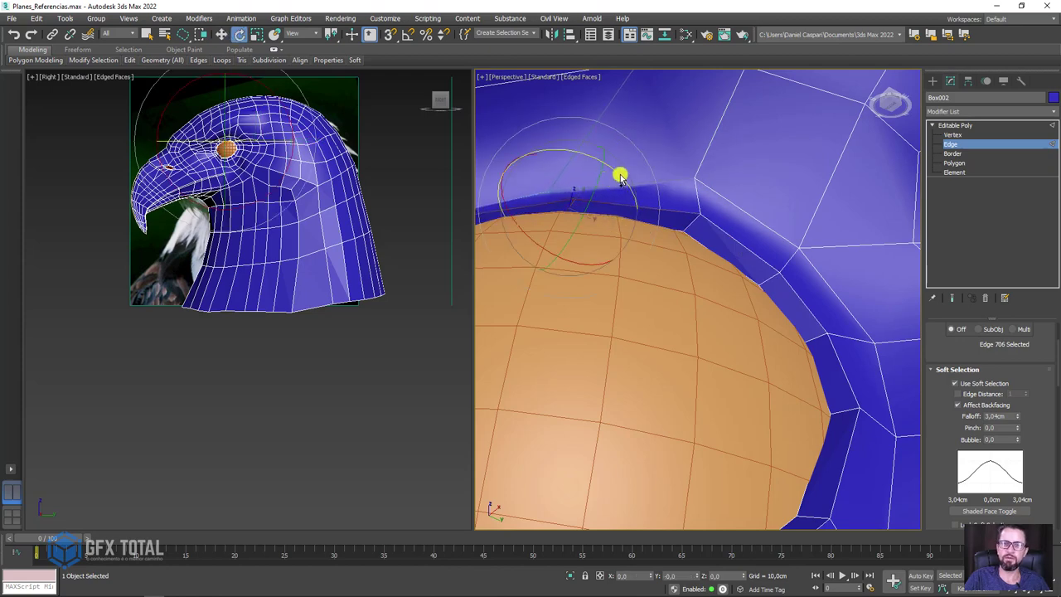
mouse_move(603, 174)
alt+middle_down()
mouse_move(775, 208)
mouse_move(787, 291)
mouse_move(746, 285)
mouse_move(773, 231)
alt+middle_up()
scroll(774, 231, down, 3)
middle_drag(782, 279, 698, 287)
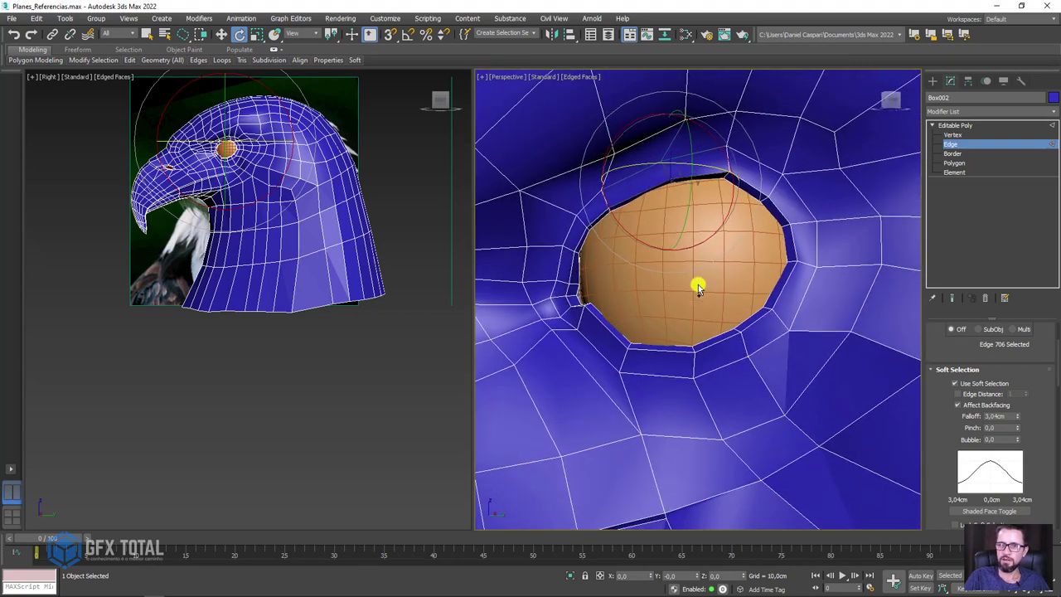
click(649, 375)
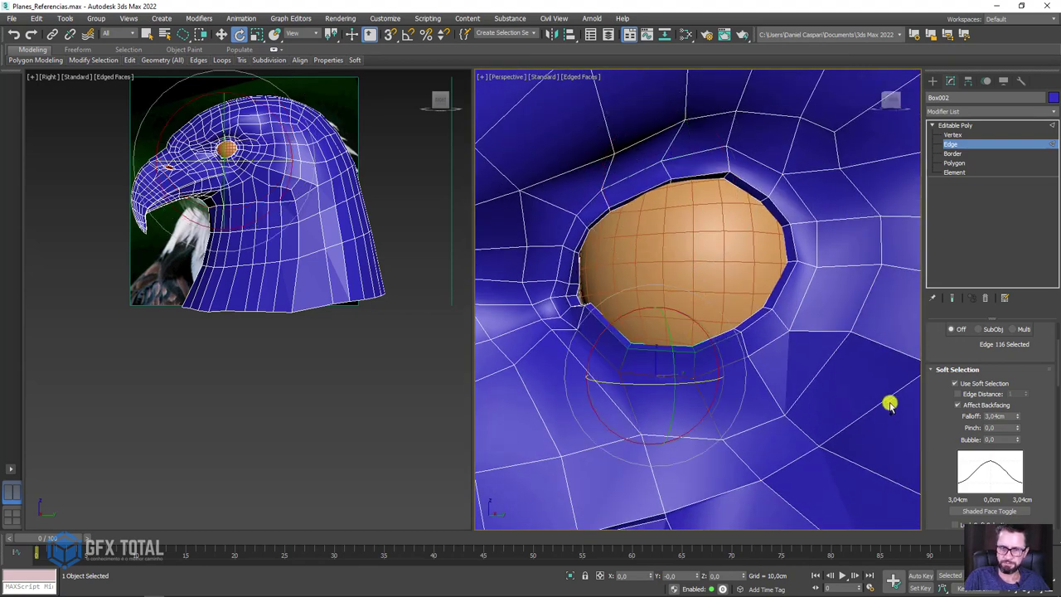
- Turn off soft selection and move two lower eye-socket rim edges down against the eyeball
click(958, 383)
key(w)
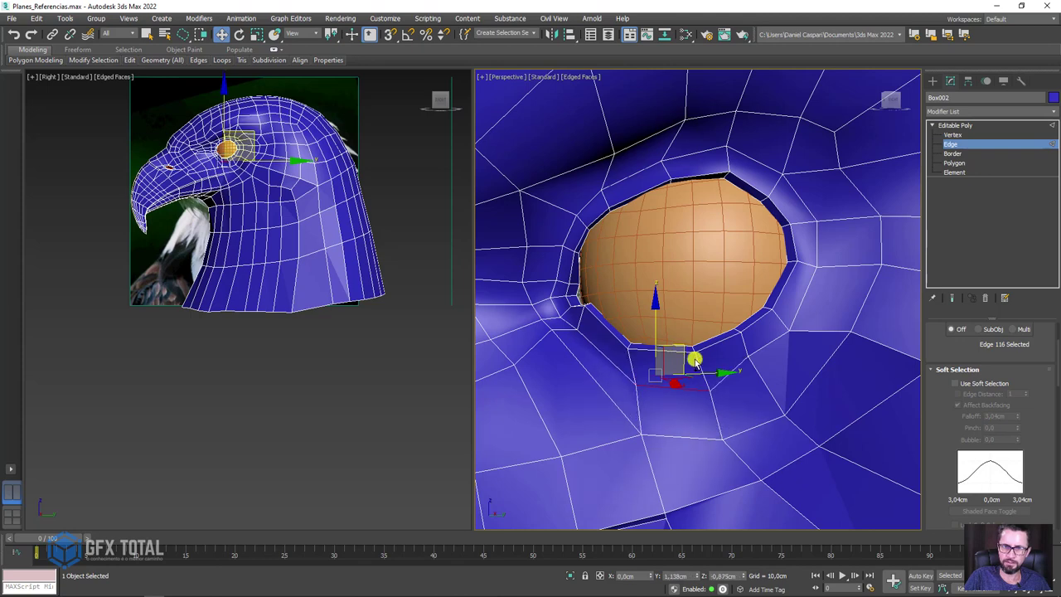
drag(695, 360, 692, 369)
alt+middle_drag(692, 367, 706, 386)
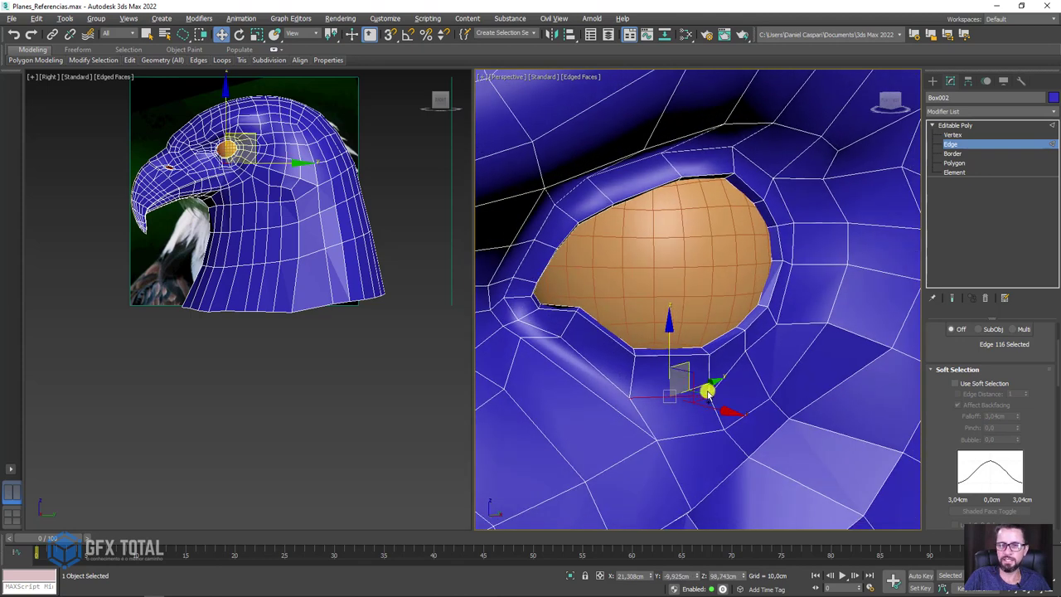
drag(704, 407, 724, 412)
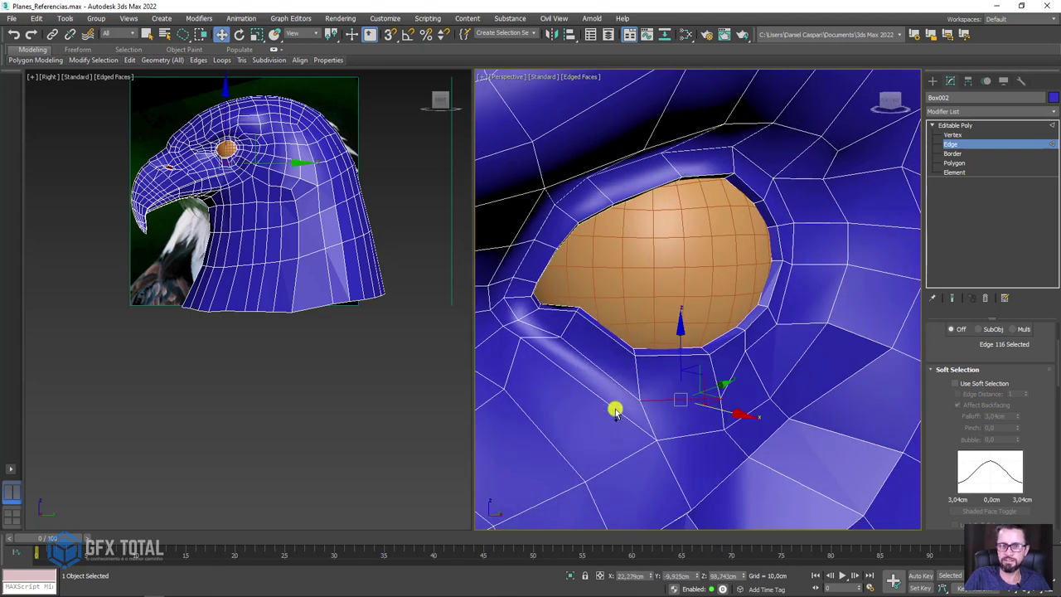
click(614, 412)
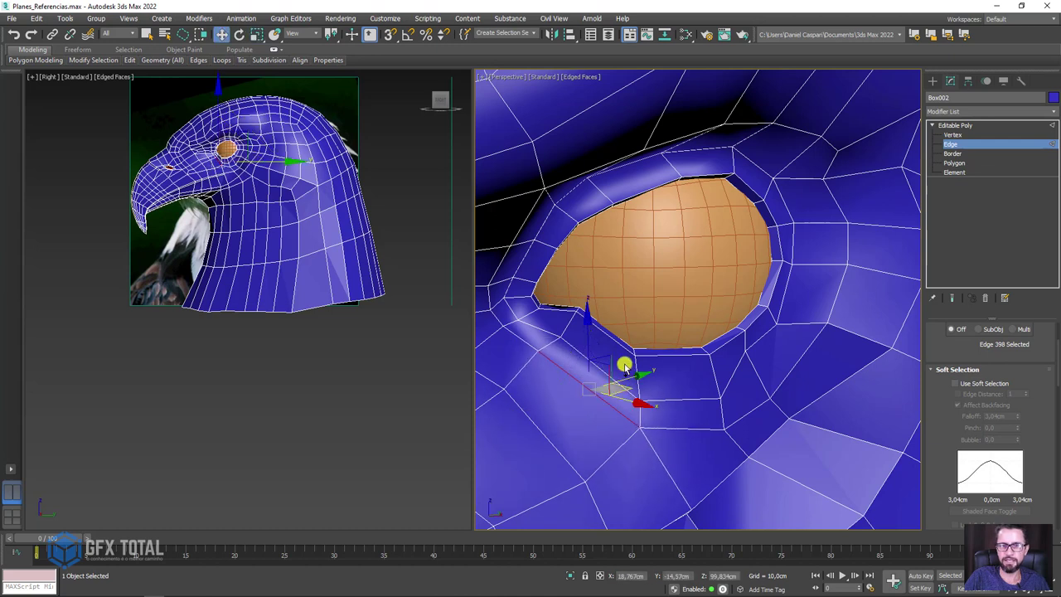
drag(624, 365, 597, 367)
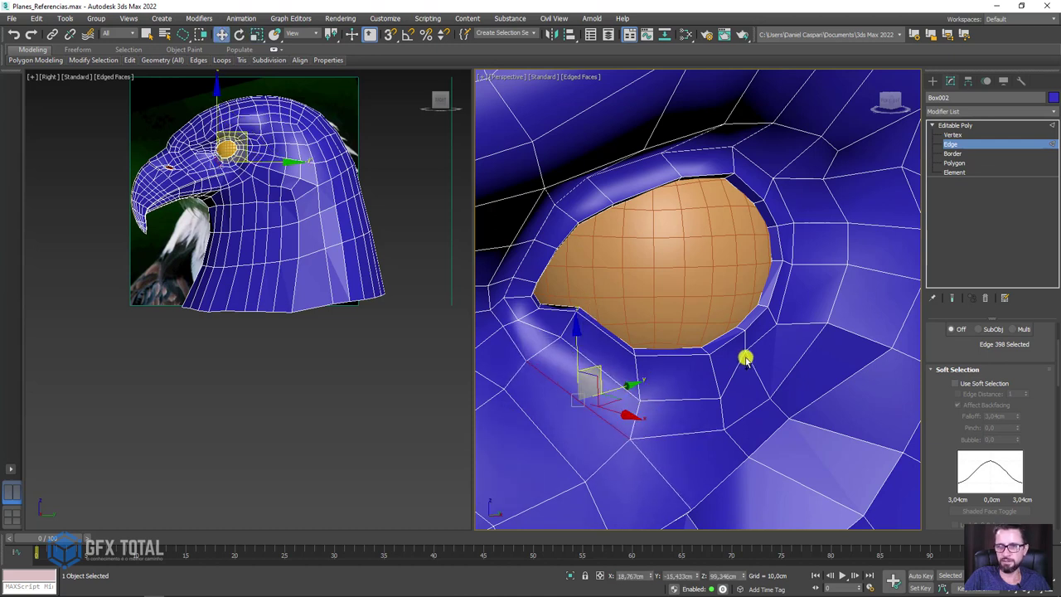
- Nudge the corner vertex below the eye to the right, then exit Vertex level
click(952, 135)
click(742, 354)
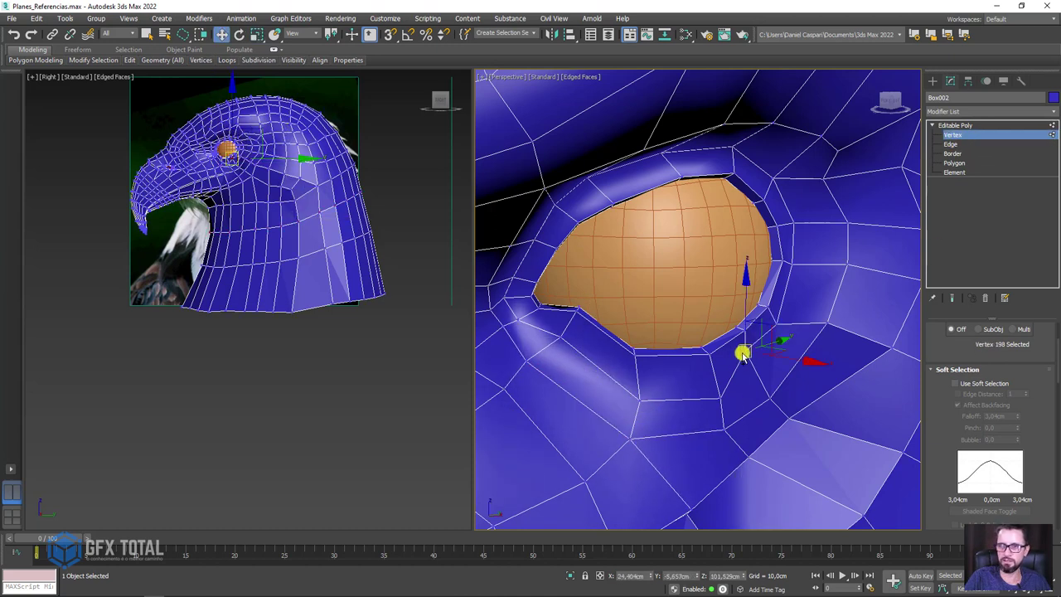
drag(771, 335, 784, 330)
scroll(787, 332, down, 3)
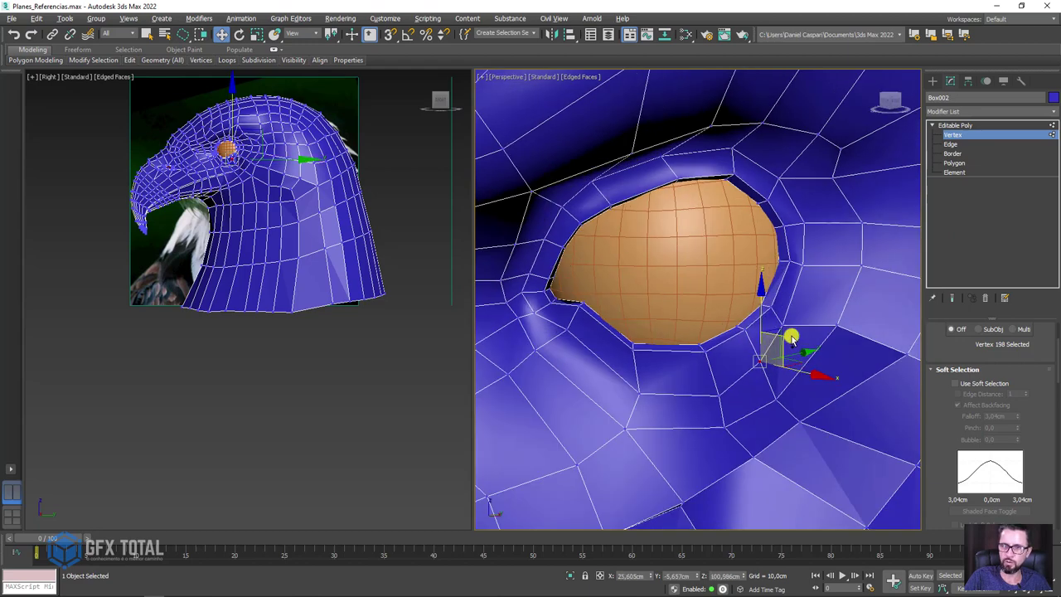
mouse_move(788, 325)
alt+middle_down()
mouse_move(801, 324)
mouse_move(775, 308)
mouse_move(888, 202)
mouse_move(844, 166)
alt+middle_up()
scroll(801, 319, down, 3)
scroll(801, 315, down, 2)
scroll(726, 325, up, 4)
click(960, 123)
scroll(871, 171, down, 3)
scroll(796, 190, up, 2)
scroll(798, 194, up, 1)
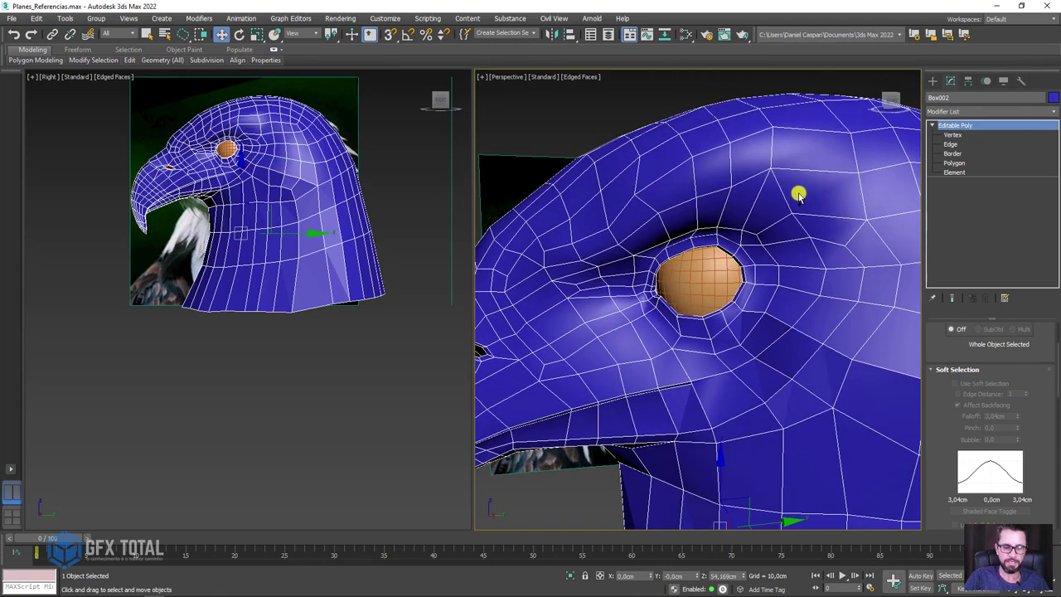
- Add TurboSmooth to the head with Ctrl+T and view the smoothed head from the front-left
key(ctrl+t)
scroll(798, 194, down, 3)
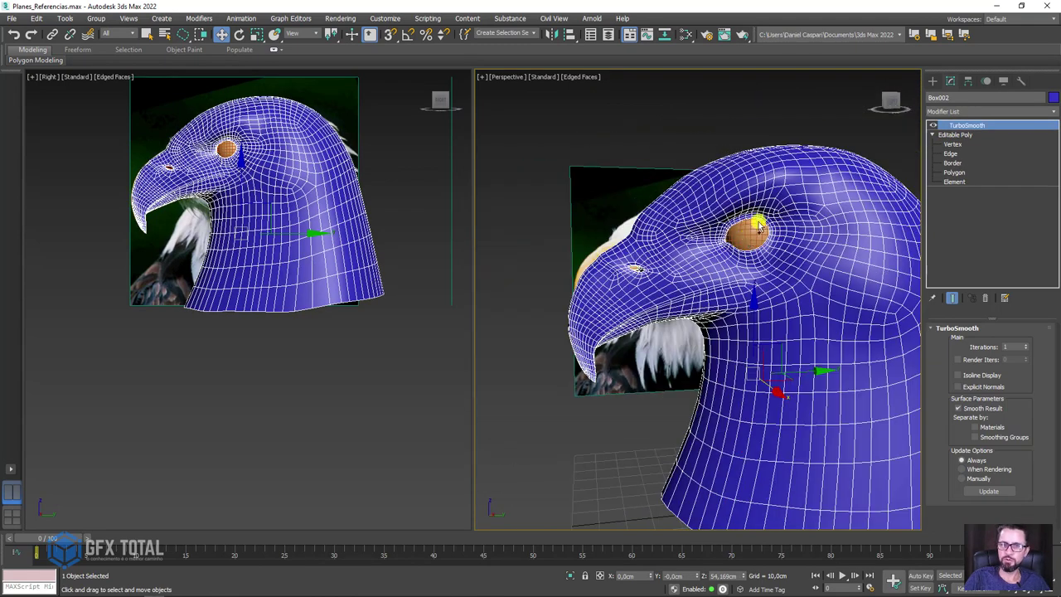
alt+middle_drag(757, 224, 763, 251)
scroll(711, 178, up, 1)
scroll(729, 191, down, 1)
alt+middle_drag(731, 191, 818, 199)
mouse_move(874, 235)
alt+middle_down()
mouse_move(880, 210)
mouse_move(741, 223)
mouse_move(703, 246)
mouse_move(687, 197)
mouse_move(675, 225)
mouse_move(588, 242)
alt+middle_up()
scroll(694, 175, up, 2)
scroll(675, 225, up, 2)
- Turn off the smoothing display and frame the nostril hole beside the reference photo
click(936, 126)
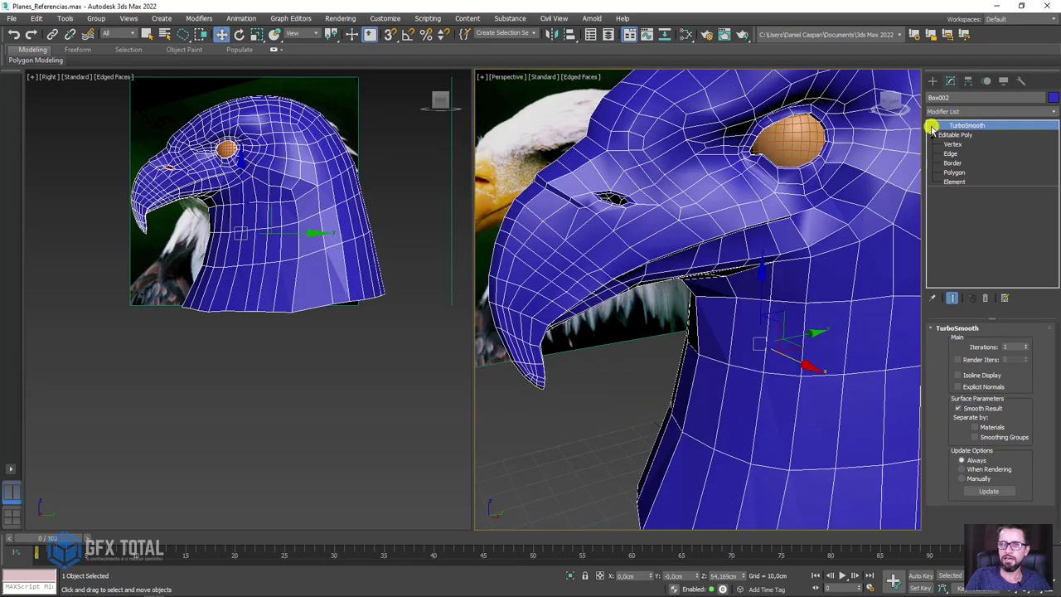
scroll(694, 253, up, 2)
scroll(655, 270, up, 2)
scroll(637, 312, up, 2)
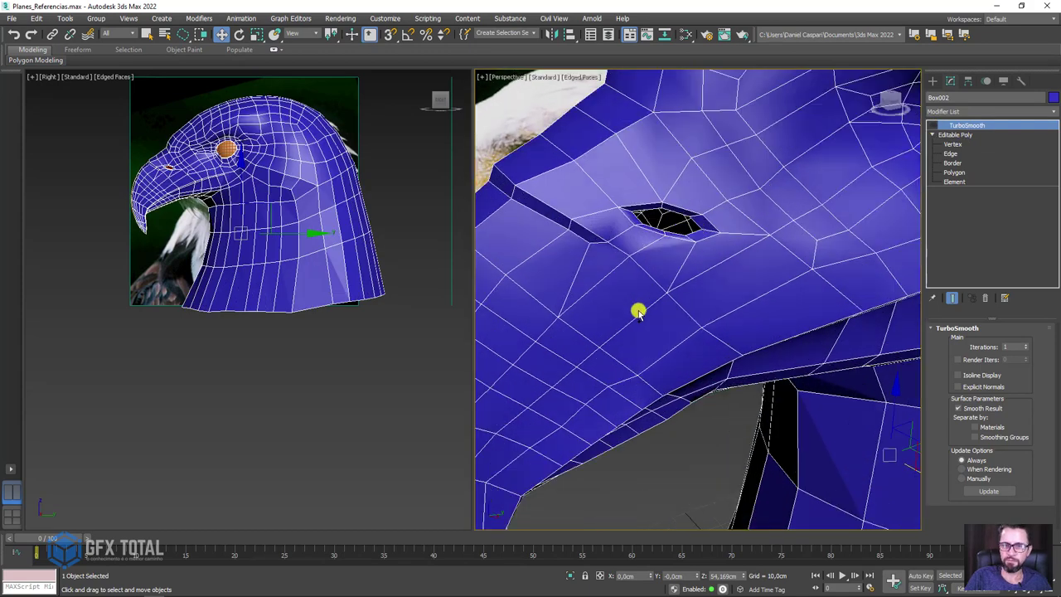
scroll(580, 260, down, 2)
scroll(568, 301, down, 2)
alt+middle_drag(569, 301, 670, 244)
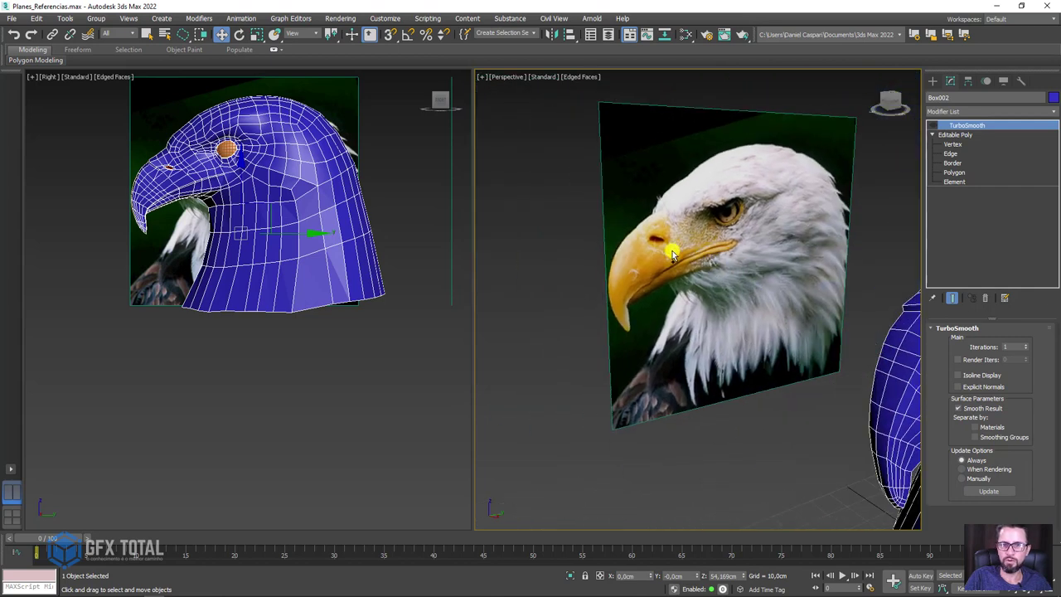
scroll(630, 248, up, 3)
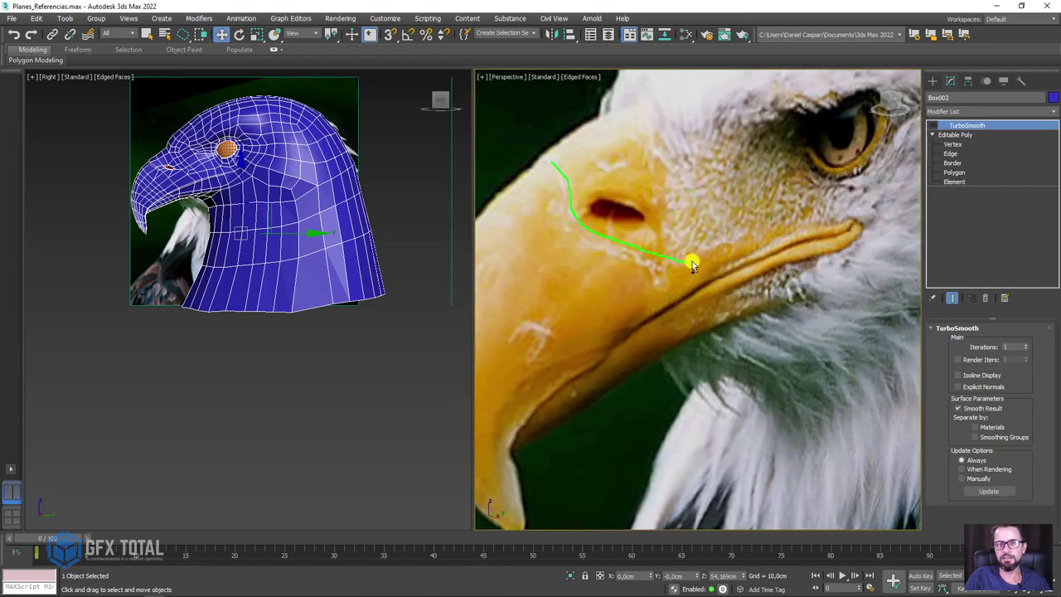
scroll(692, 261, down, 3)
alt+middle_drag(881, 279, 767, 256)
scroll(763, 272, up, 2)
scroll(764, 272, up, 1)
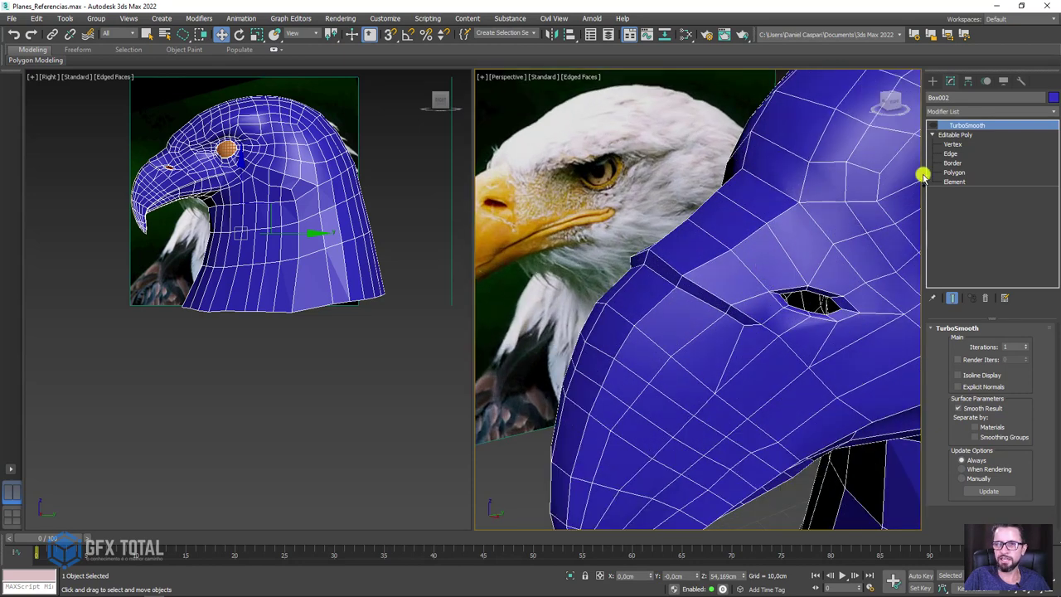
- At Vertex level, move the two mouth-corner vertices toward the nostril
click(952, 143)
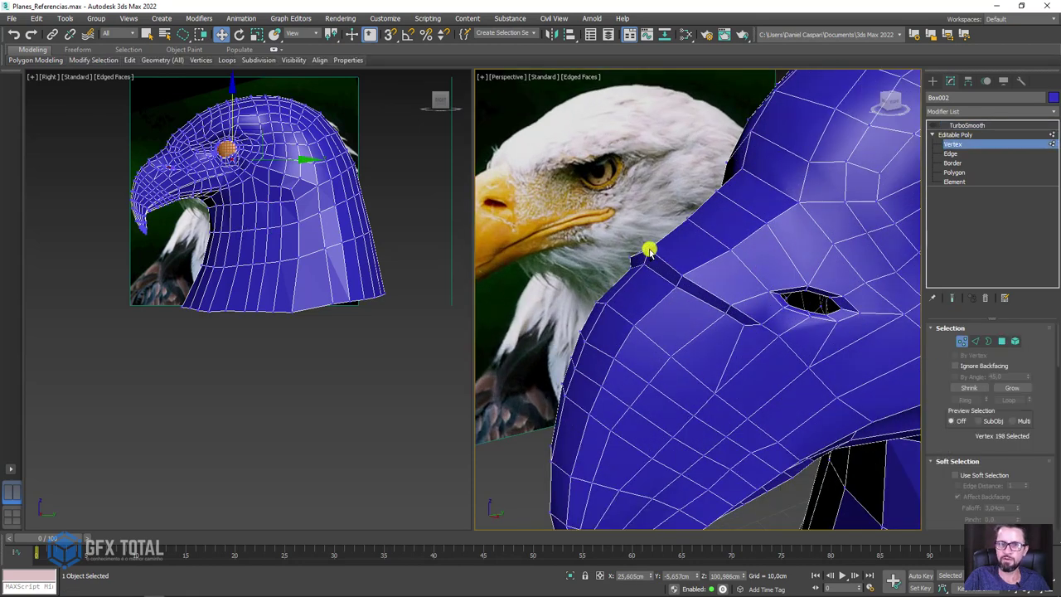
drag(649, 249, 655, 270)
alt+middle_drag(655, 270, 678, 220)
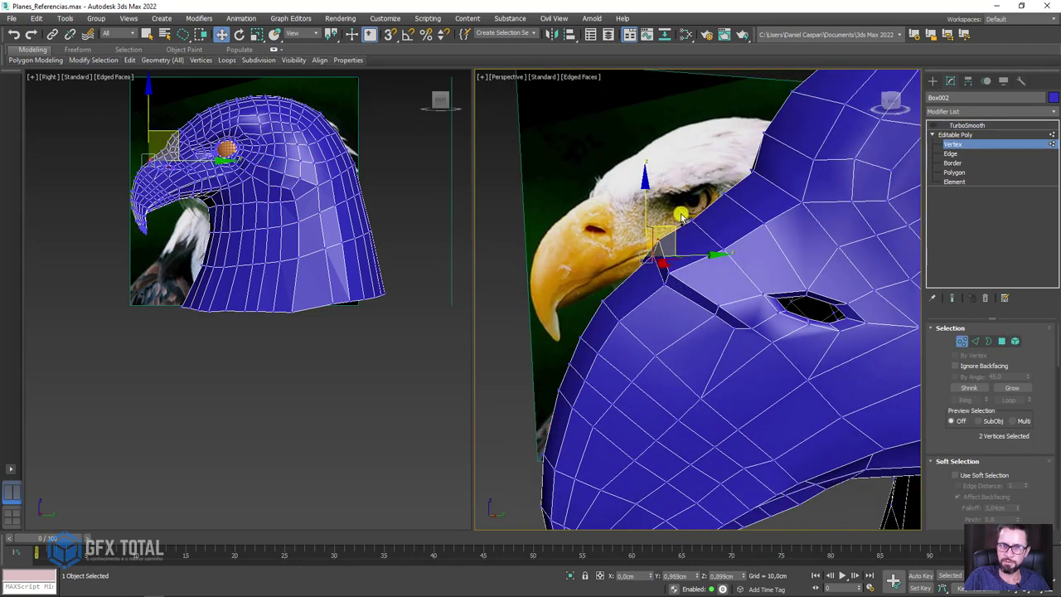
drag(670, 267, 682, 279)
alt+middle_drag(682, 279, 724, 305)
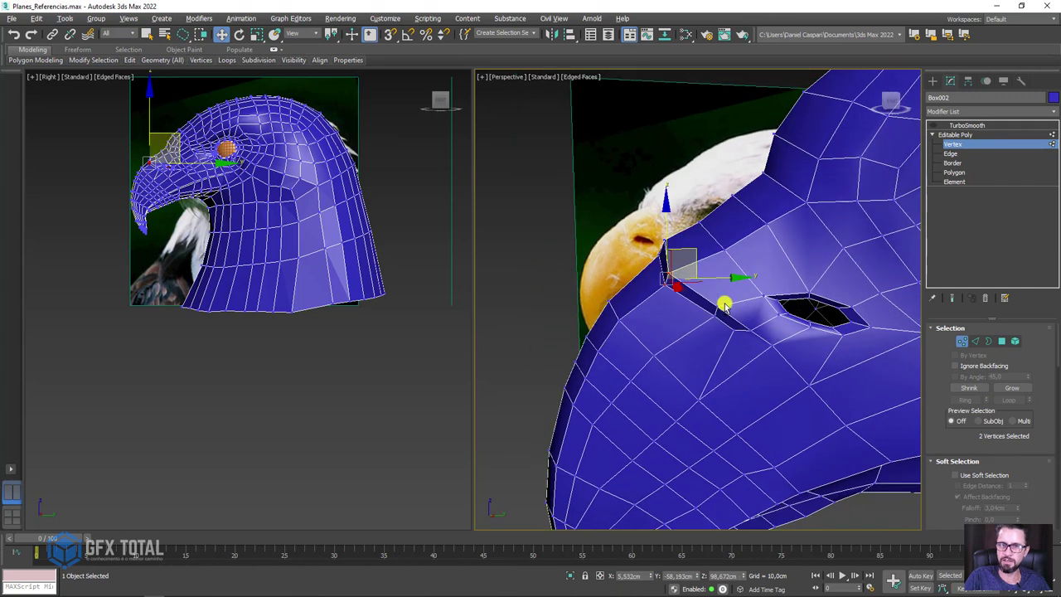
mouse_move(684, 267)
mouse_down()
mouse_move(733, 298)
mouse_move(739, 334)
mouse_move(781, 350)
mouse_up()
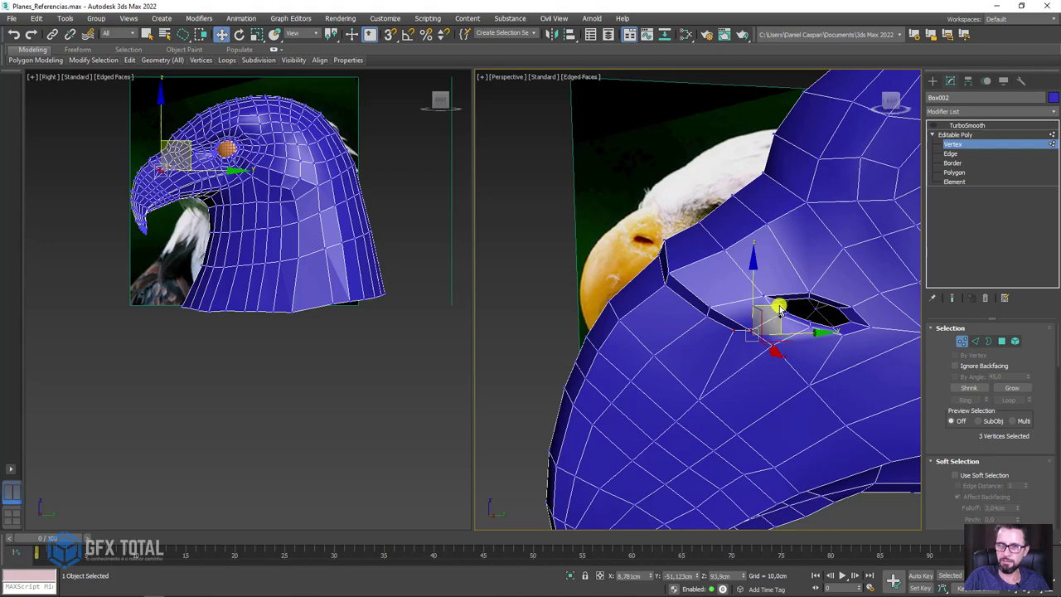
mouse_move(774, 307)
alt+middle_down()
mouse_move(817, 367)
mouse_move(848, 303)
mouse_move(838, 301)
mouse_move(850, 307)
mouse_move(779, 294)
mouse_move(835, 296)
mouse_move(733, 245)
mouse_move(719, 283)
alt+middle_up()
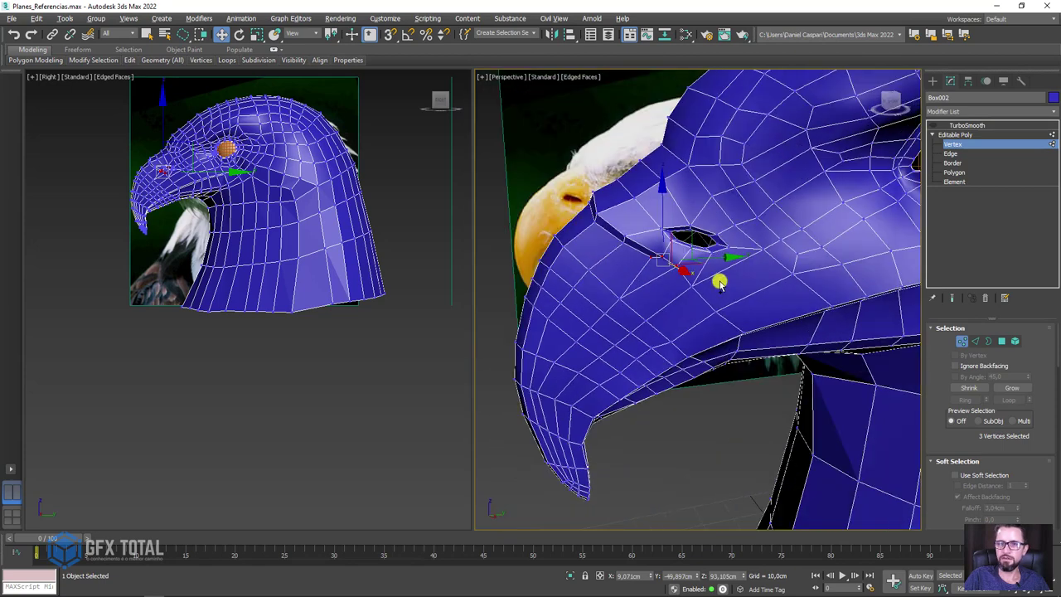
- Collapse Soft Selection and pull a vertex below the nostril up toward the opening
click(713, 313)
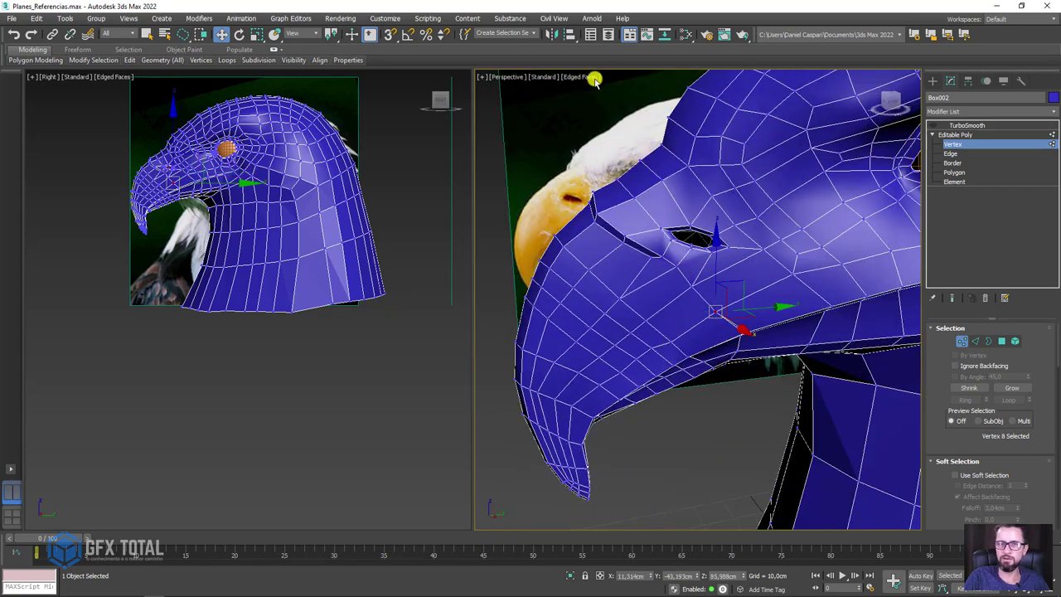
scroll(951, 425, down, 2)
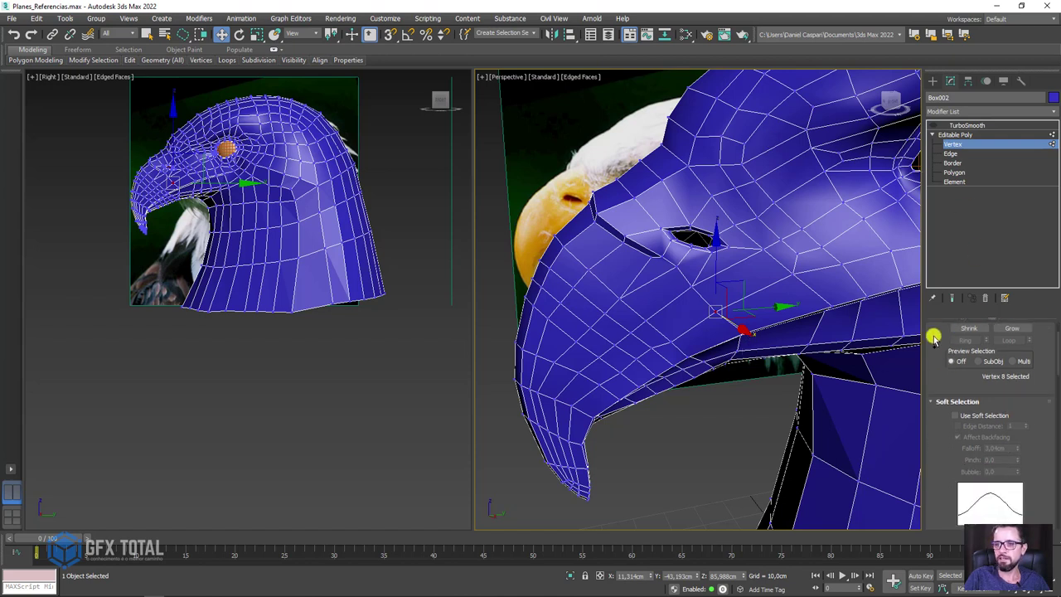
scroll(977, 348, down, 3)
scroll(940, 377, up, 1)
scroll(940, 414, up, 2)
click(927, 371)
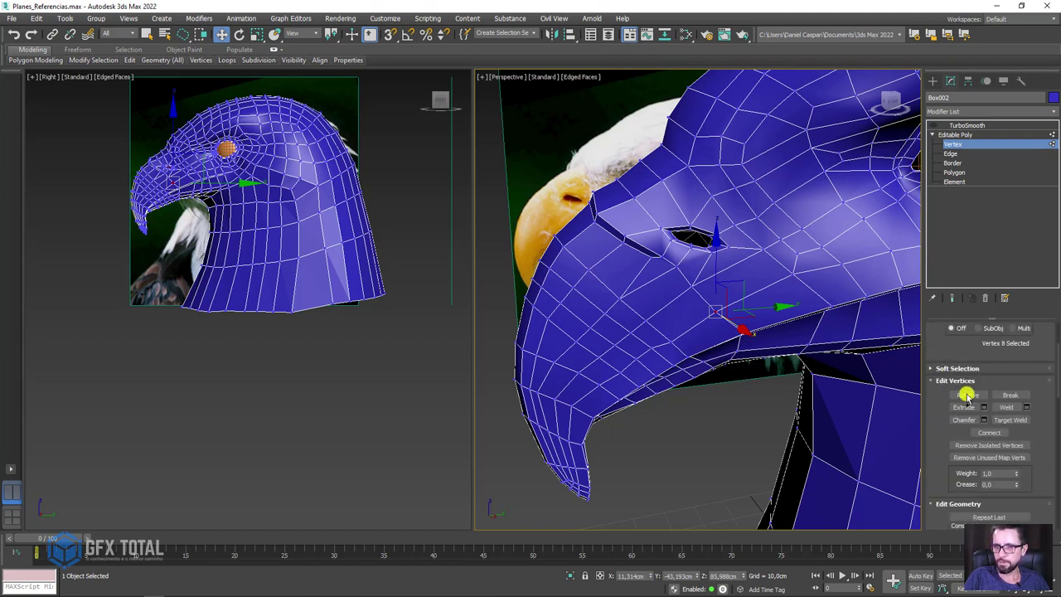
scroll(1033, 414, down, 3)
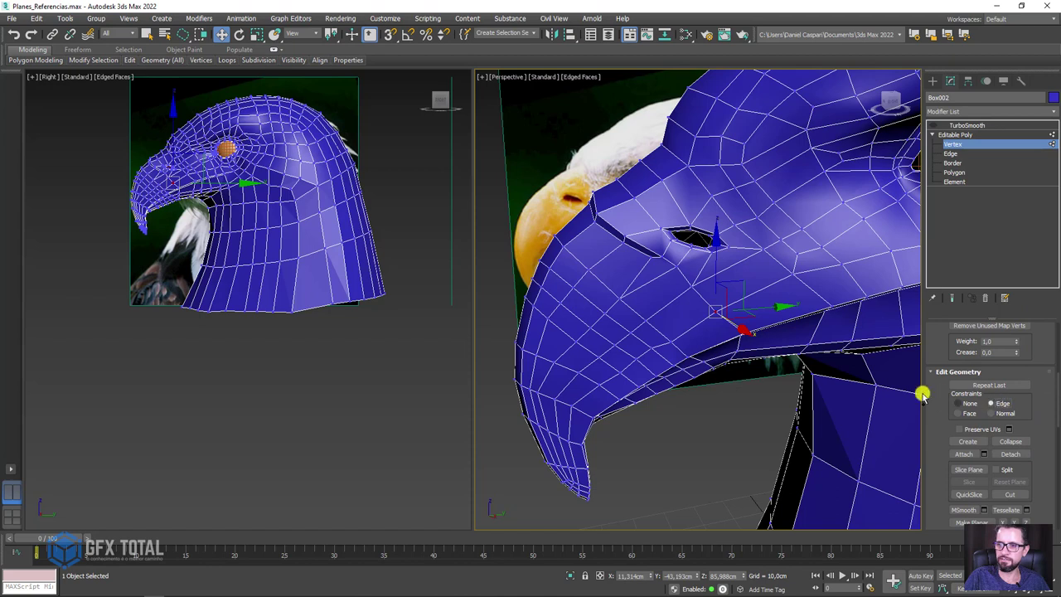
scroll(680, 300, up, 2)
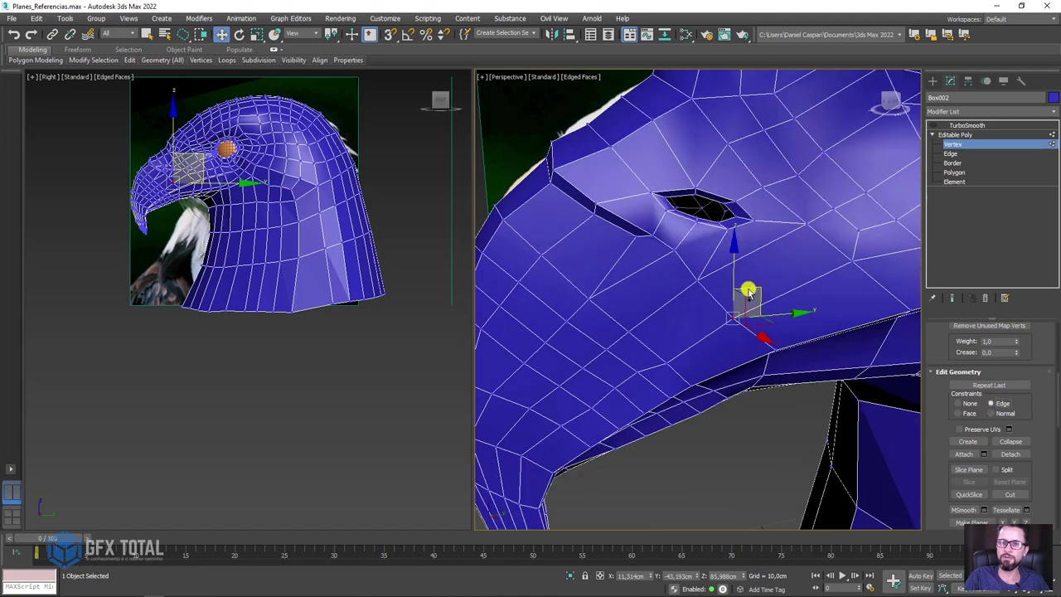
click(788, 286)
click(713, 273)
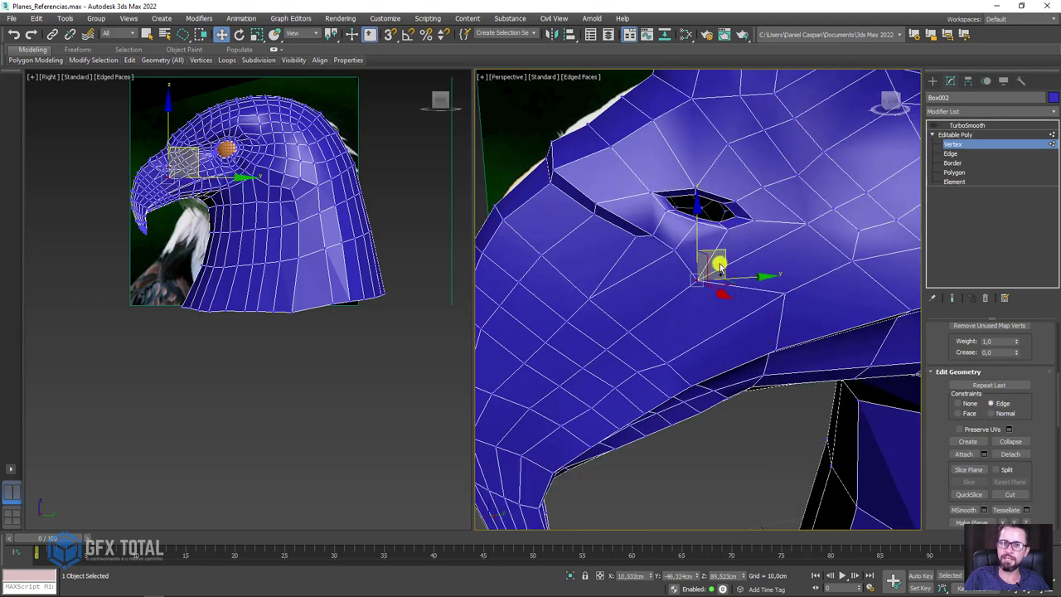
drag(729, 250, 751, 240)
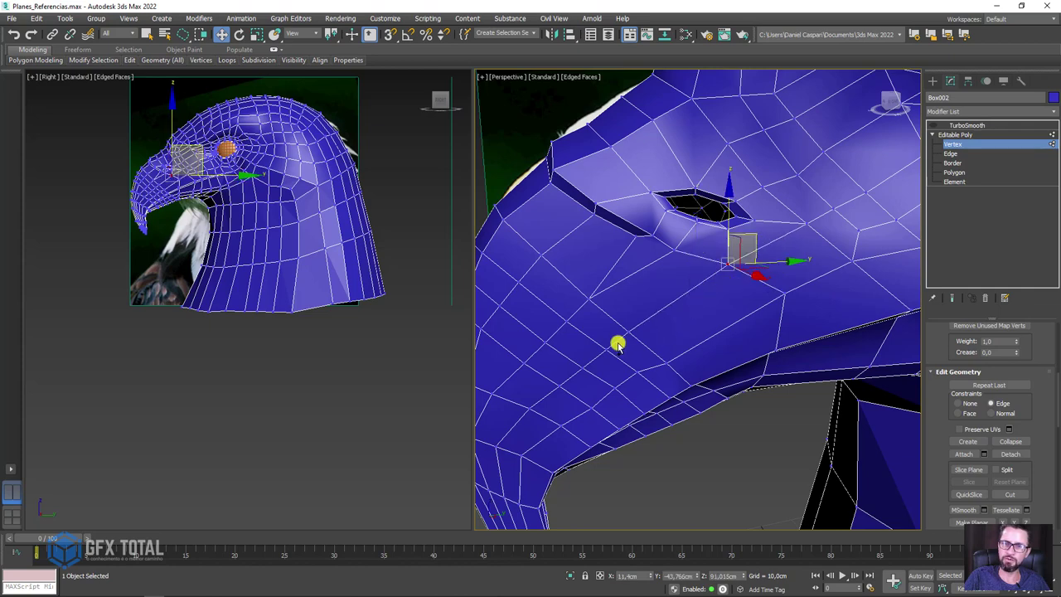
- Select vertices below the nostril and along the side of the beak
click(658, 351)
click(666, 358)
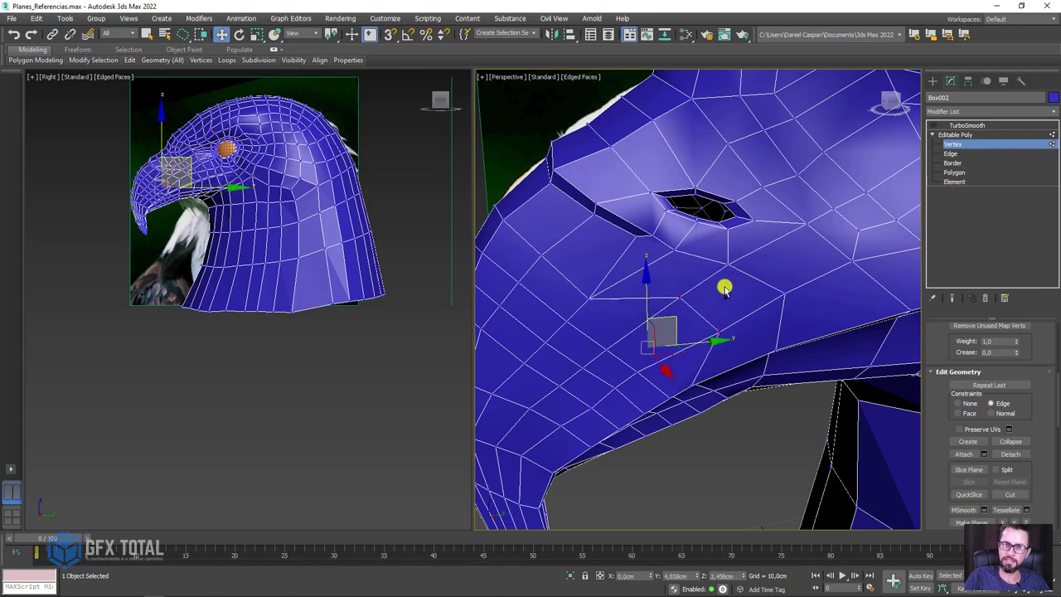
click(705, 304)
mouse_move(694, 356)
alt+middle_down()
mouse_move(669, 336)
mouse_move(639, 379)
alt+middle_up()
click(626, 367)
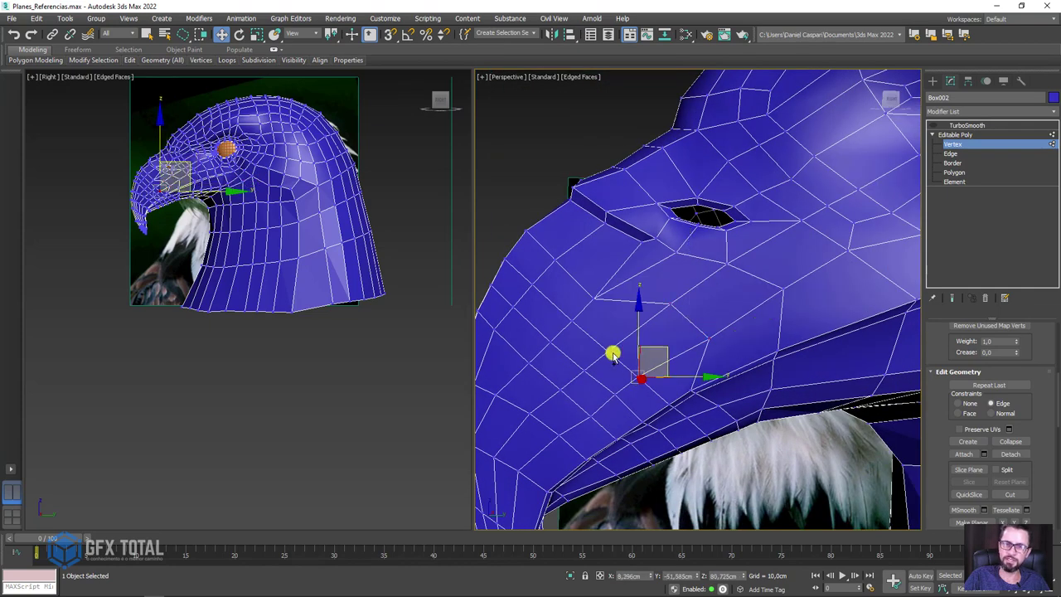
click(655, 338)
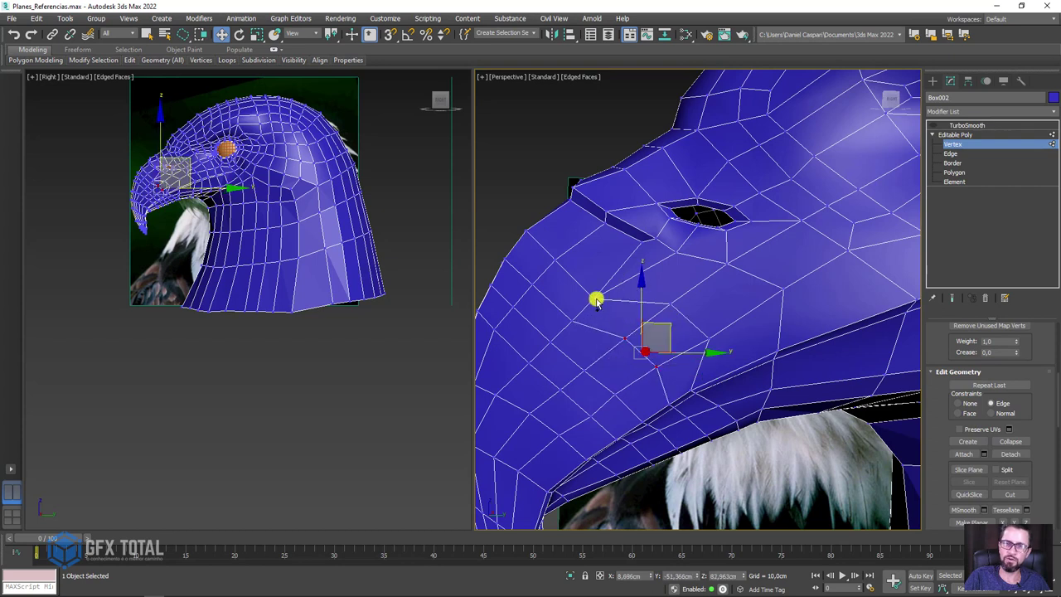
click(594, 291)
click(627, 268)
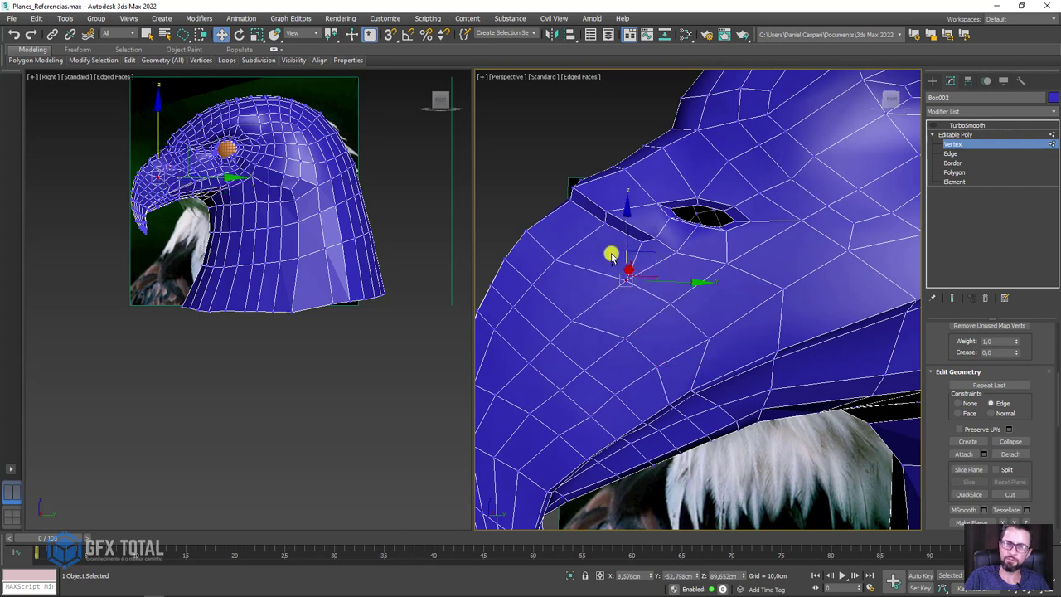
click(589, 256)
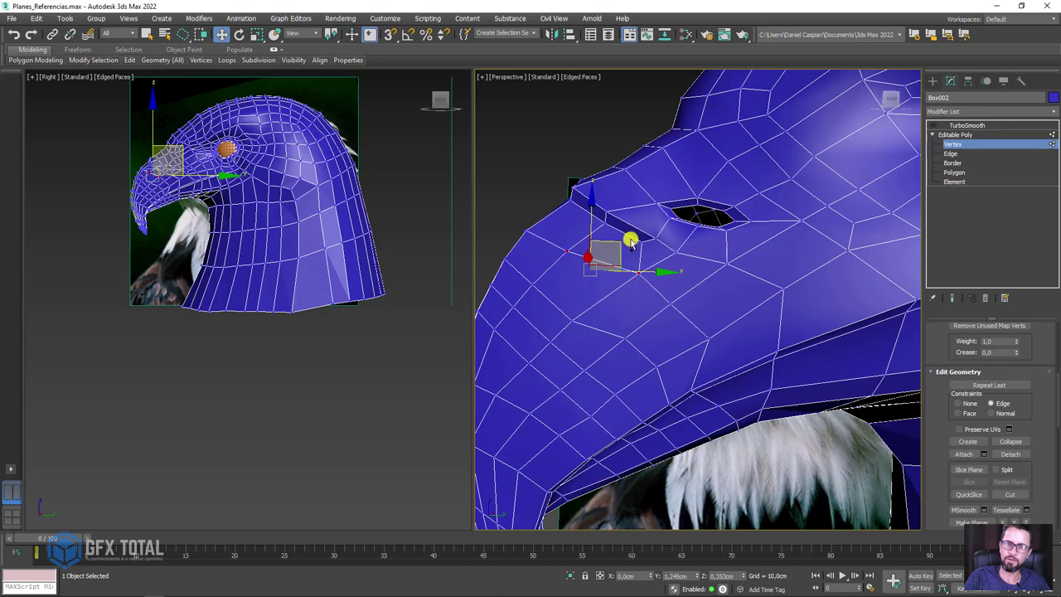
click(599, 248)
click(568, 316)
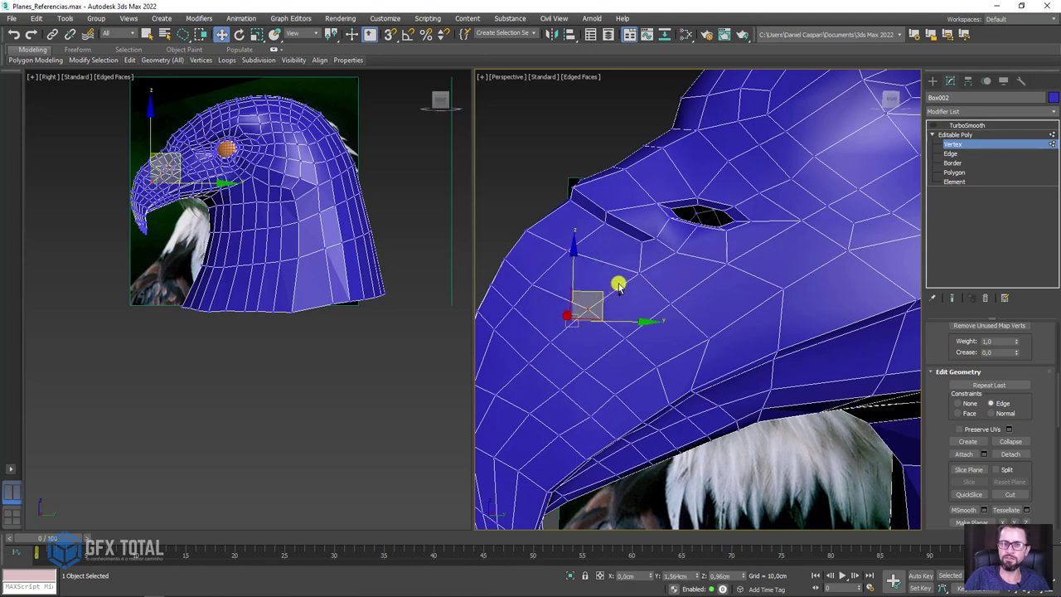
mouse_move(621, 282)
alt+middle_down()
mouse_move(666, 287)
mouse_move(606, 304)
alt+middle_up()
click(600, 304)
click(595, 292)
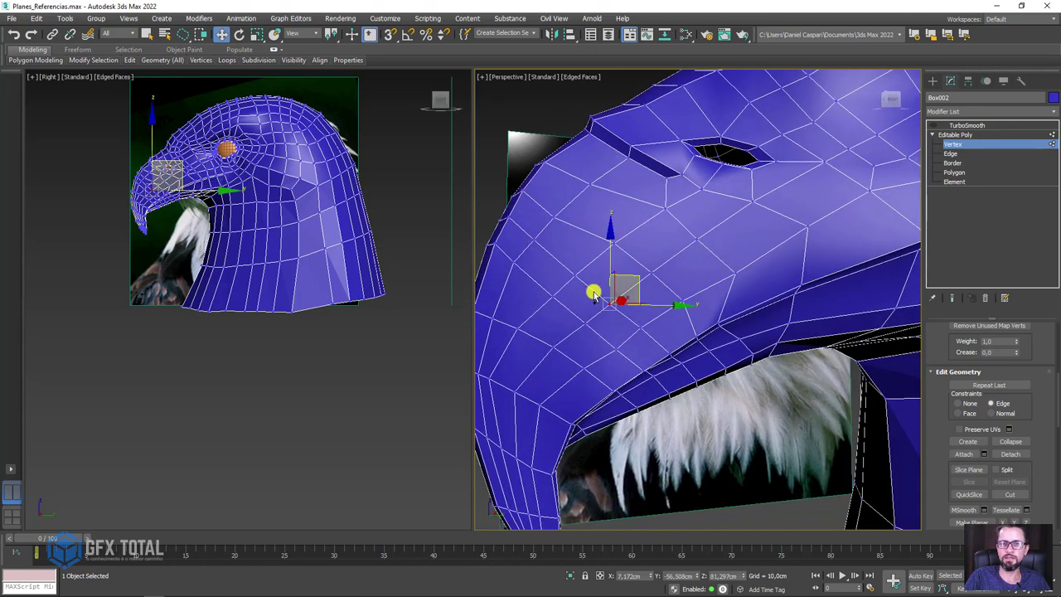
click(572, 278)
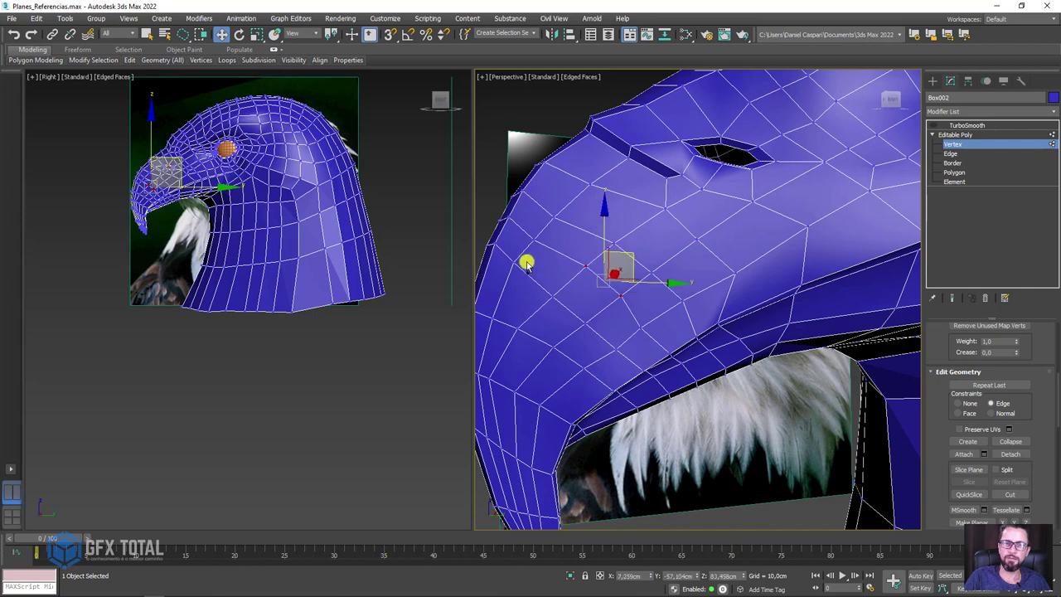
- Move a beak front-edge vertex onto the centre line and refine the beak outline
mouse_move(526, 261)
alt+middle_down()
mouse_move(575, 298)
mouse_move(521, 266)
alt+middle_up()
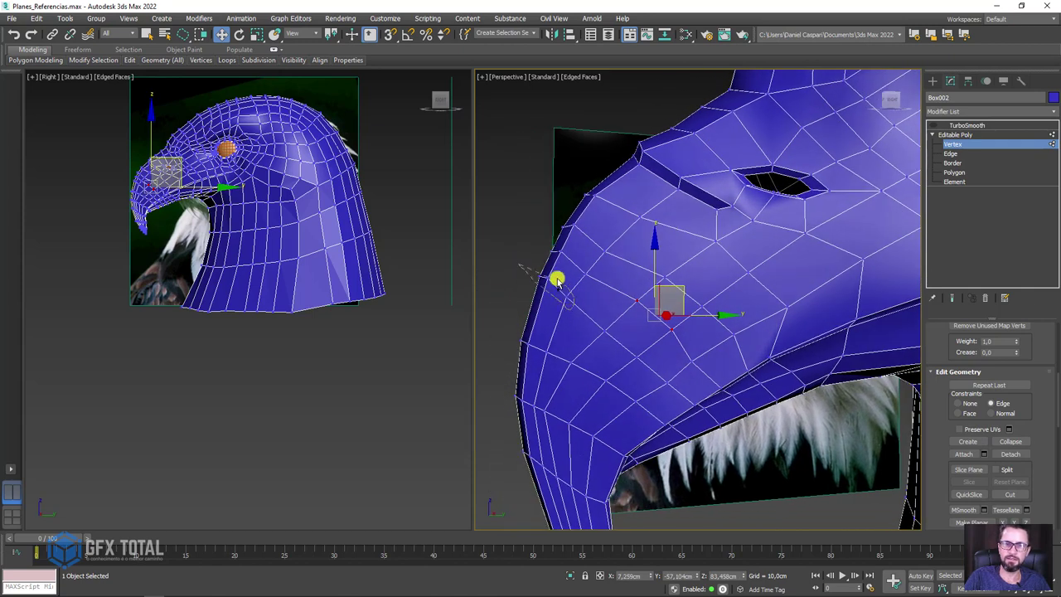
click(555, 282)
click(545, 277)
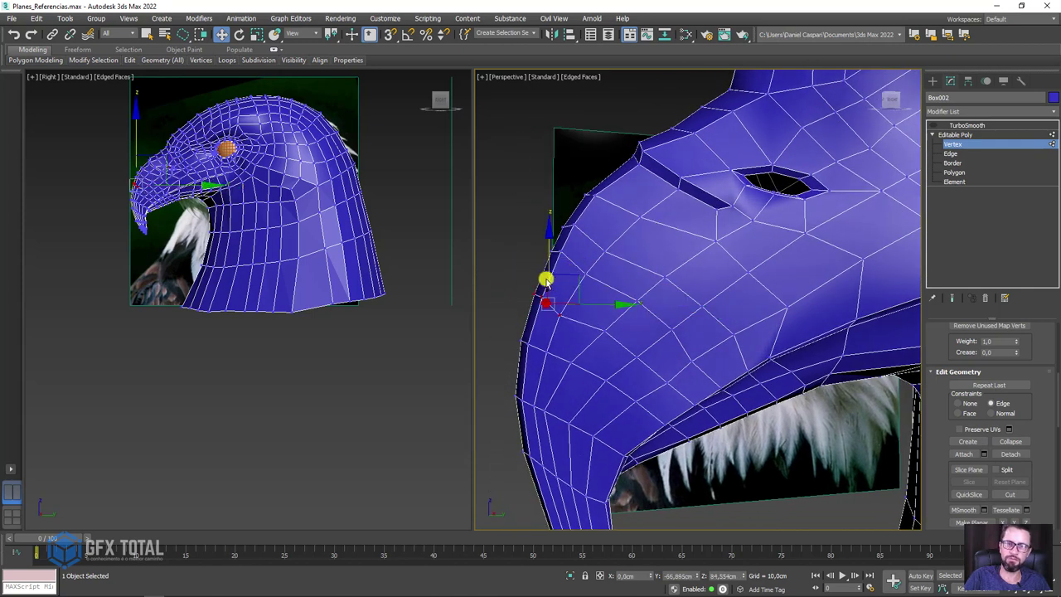
click(568, 303)
click(541, 294)
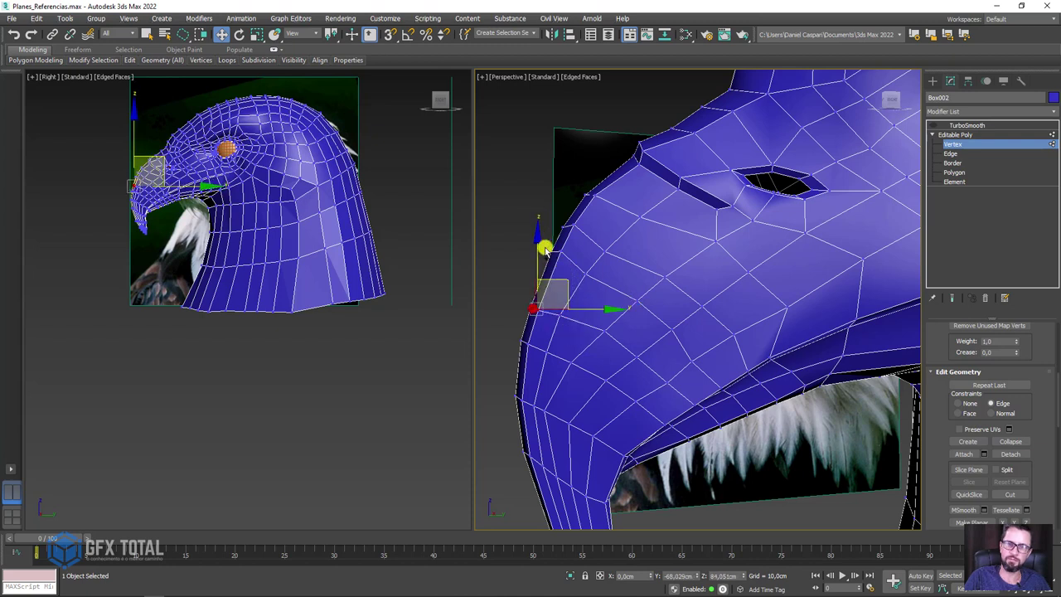
click(561, 243)
drag(539, 252, 546, 246)
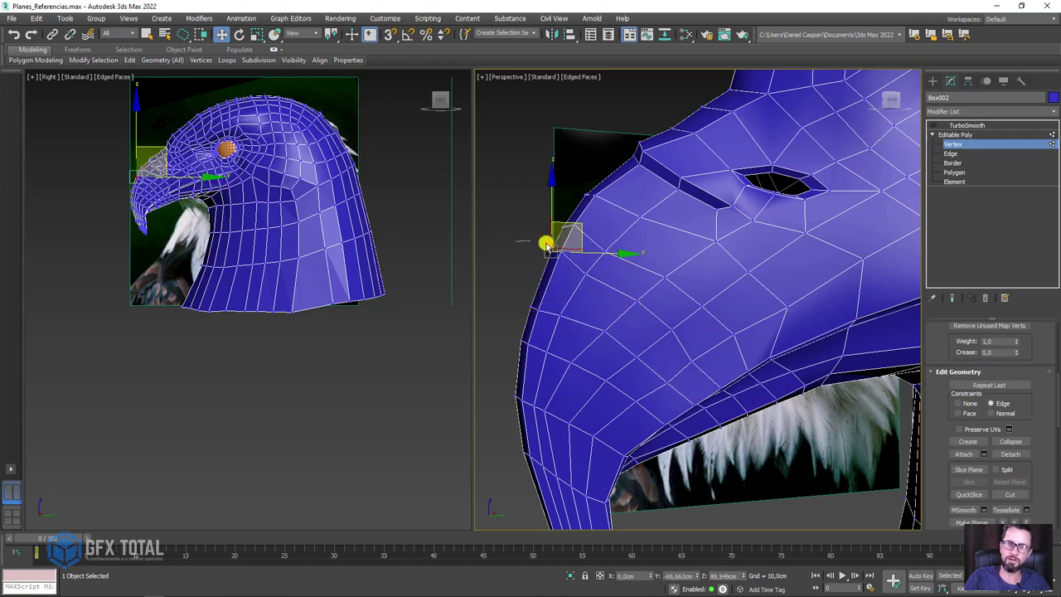
mouse_move(536, 282)
mouse_down()
mouse_move(585, 225)
mouse_move(599, 230)
mouse_up()
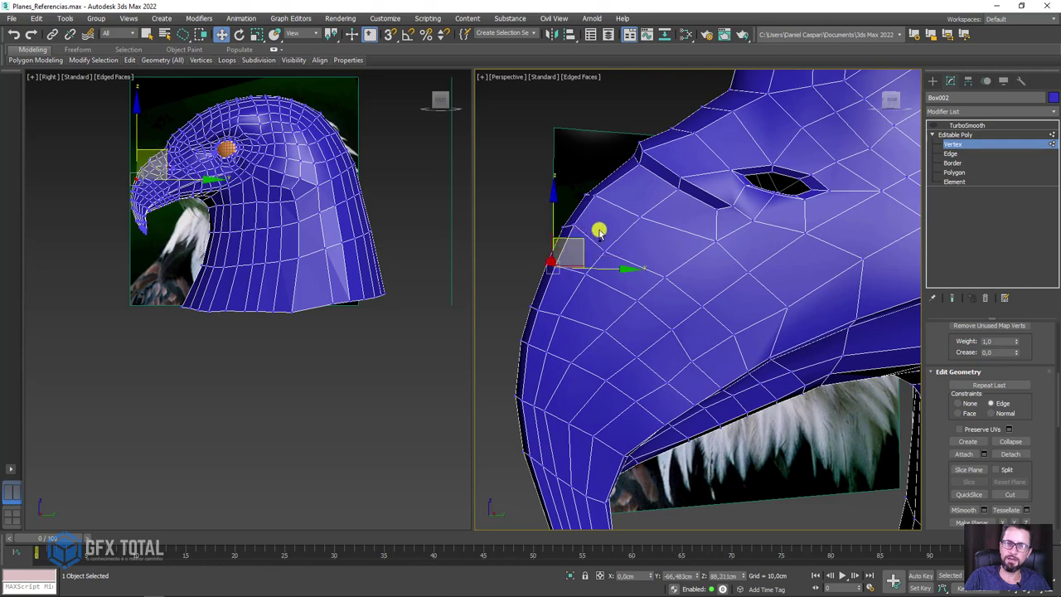
alt+middle_drag(600, 229, 614, 287)
drag(635, 253, 655, 260)
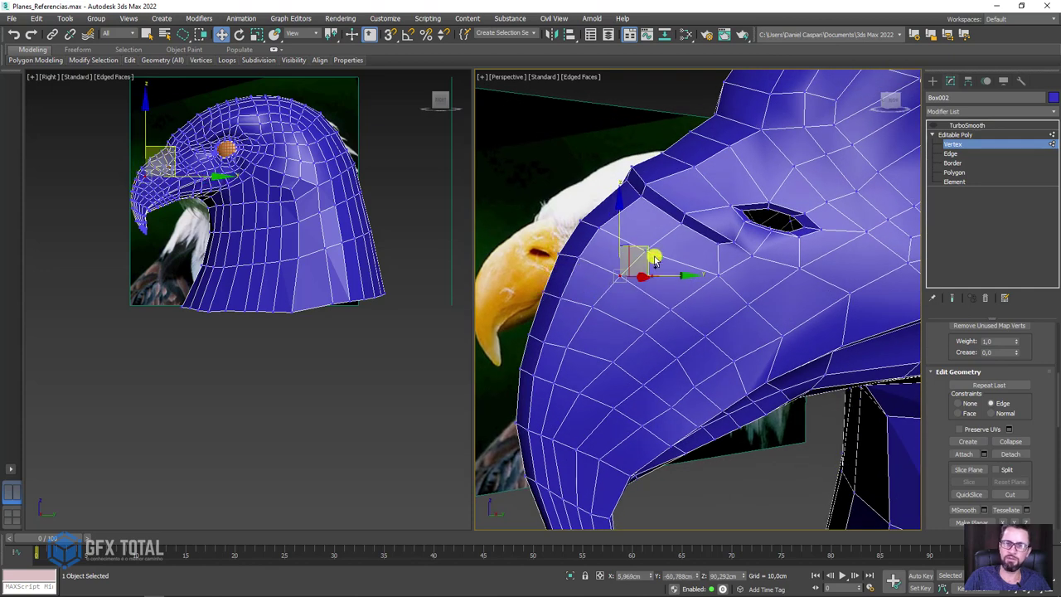
- Nudge two vertices along the top of the beak into place
click(605, 212)
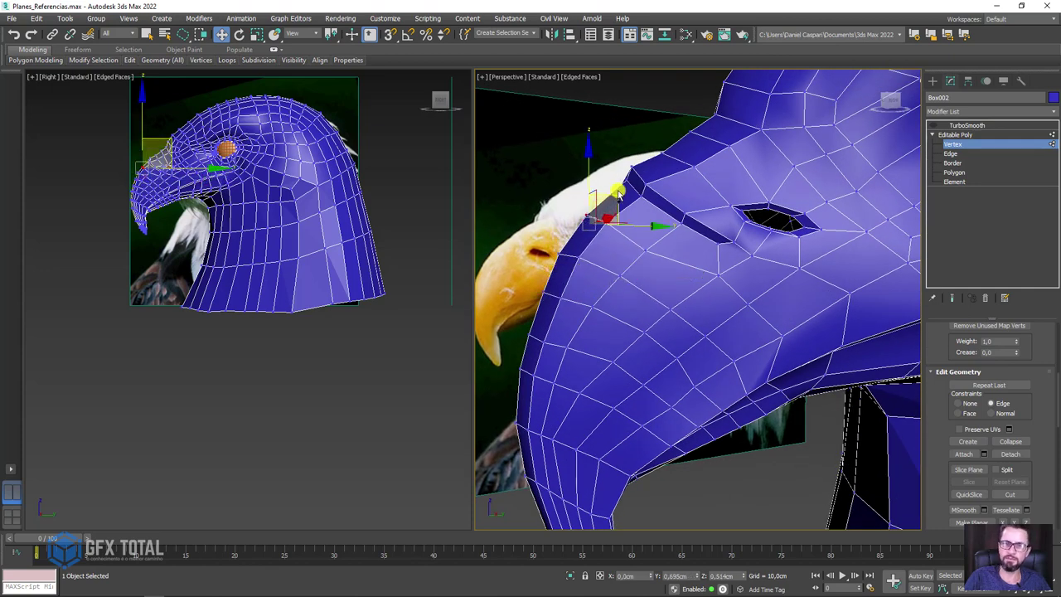
drag(618, 192, 655, 189)
alt+middle_drag(655, 189, 703, 280)
click(673, 196)
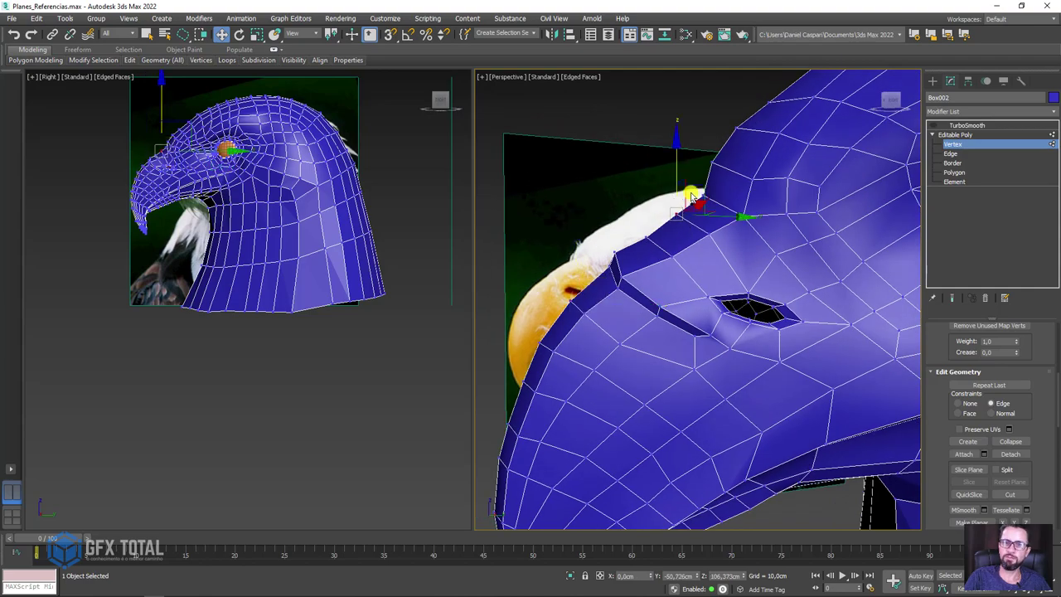
drag(702, 187, 713, 207)
mouse_move(713, 207)
alt+middle_down()
mouse_move(749, 220)
mouse_move(725, 294)
mouse_move(706, 224)
mouse_move(665, 339)
mouse_move(641, 278)
alt+middle_up()
- Move a vertex on the beak's underside to reshape it
scroll(641, 277, up, 4)
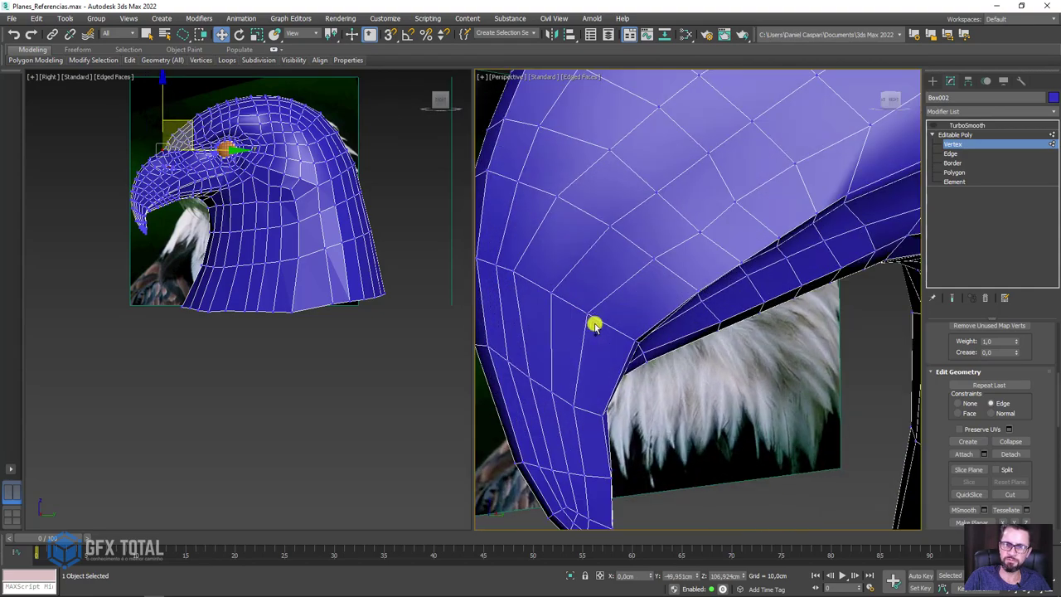
click(595, 315)
drag(613, 288, 516, 273)
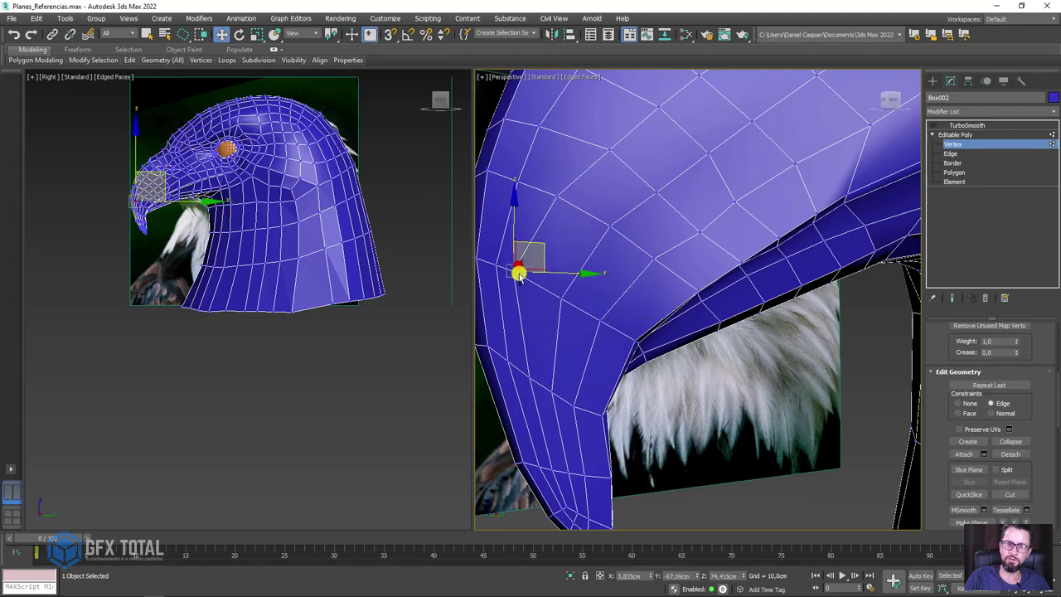
click(569, 207)
mouse_move(575, 201)
alt+middle_down()
mouse_move(618, 352)
mouse_move(647, 343)
mouse_move(656, 355)
alt+middle_up()
scroll(665, 319, up, 5)
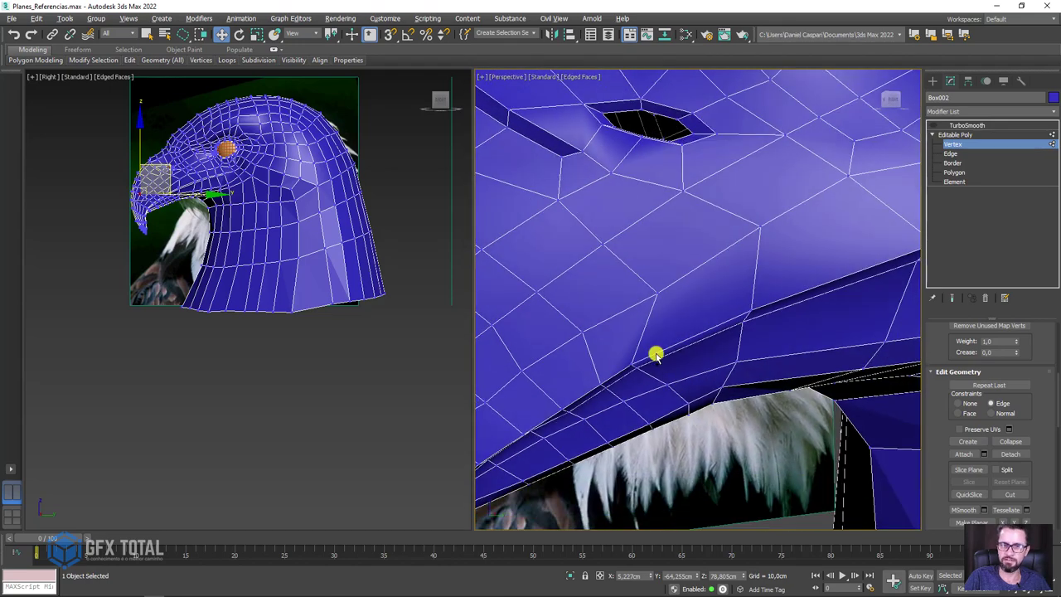
- Check the edge in F3 wireframe and slide a beak-edge vertex below the nostril along it
key(F3)
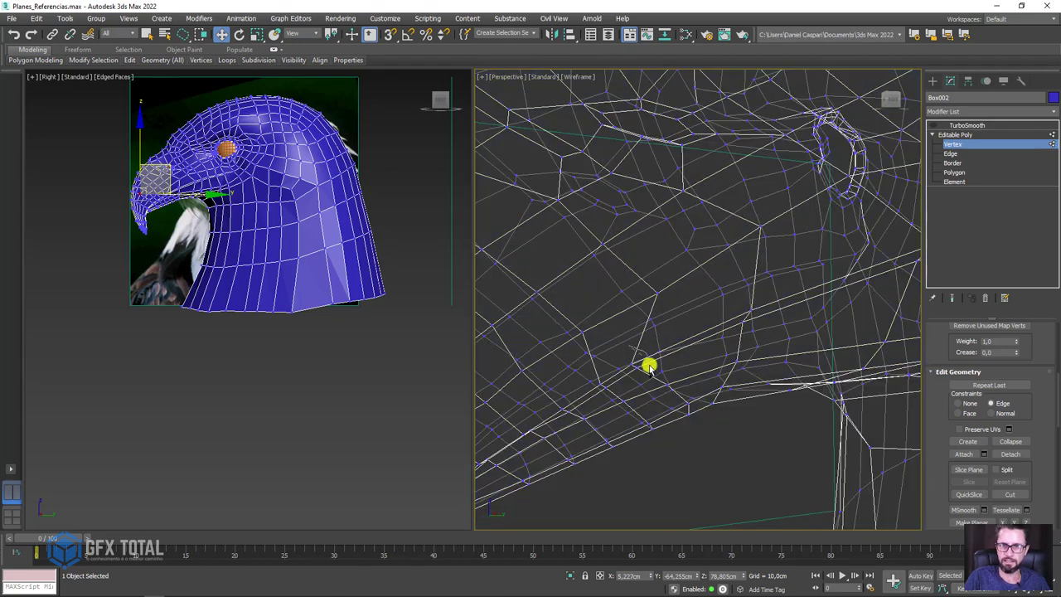
click(629, 357)
key(F3)
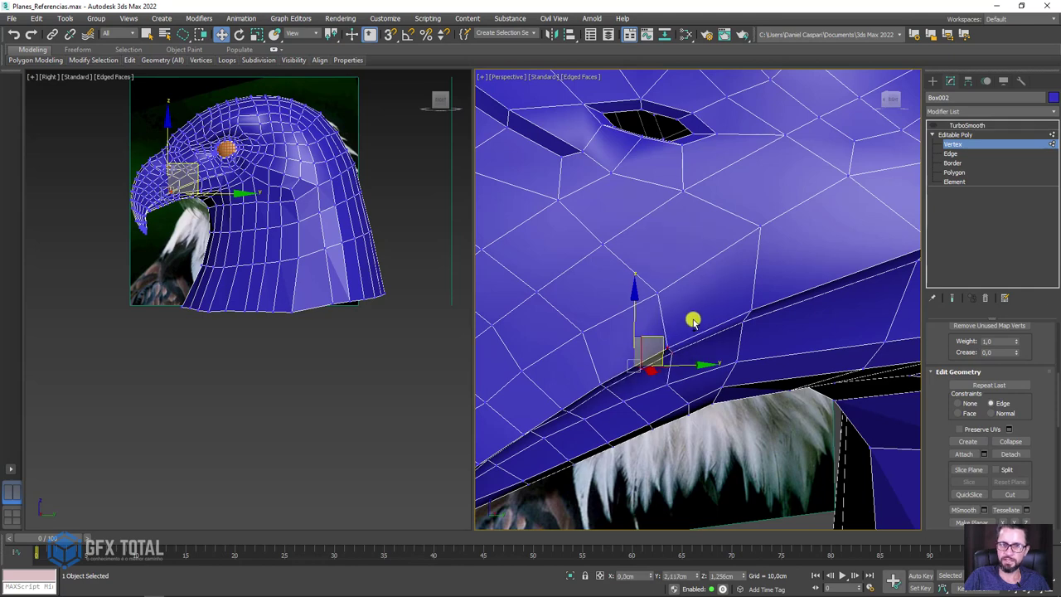
drag(650, 369, 681, 375)
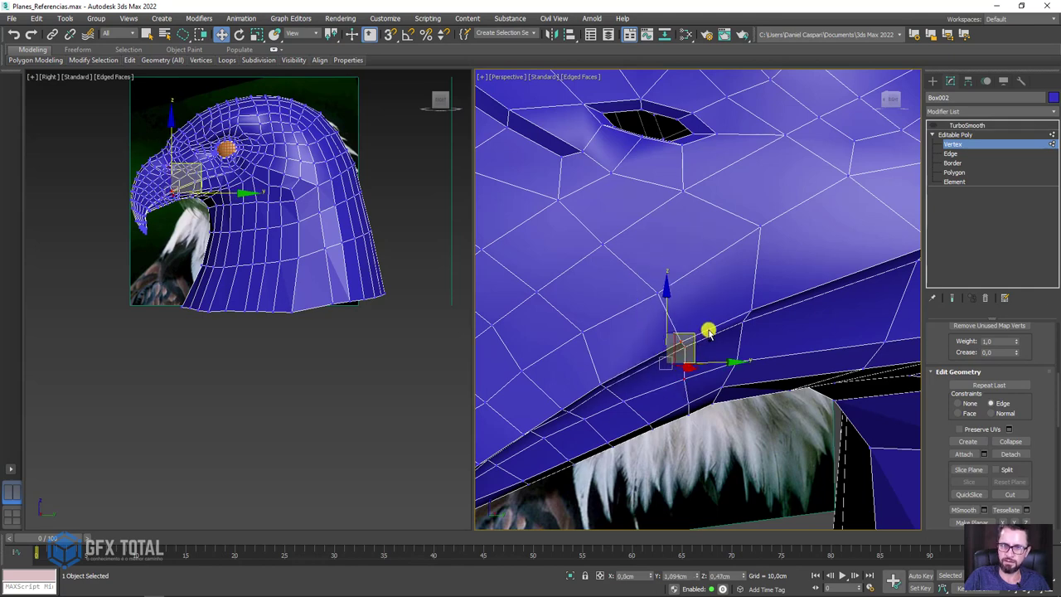
drag(709, 332, 744, 329)
mouse_move(743, 329)
alt+middle_down()
mouse_move(682, 315)
mouse_move(690, 350)
alt+middle_up()
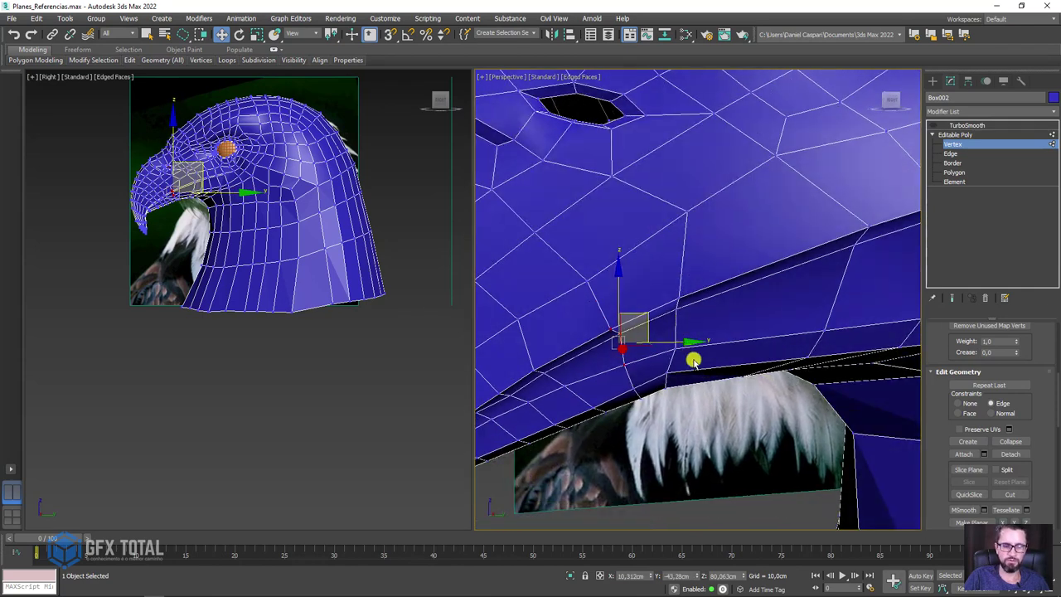
key(F3)
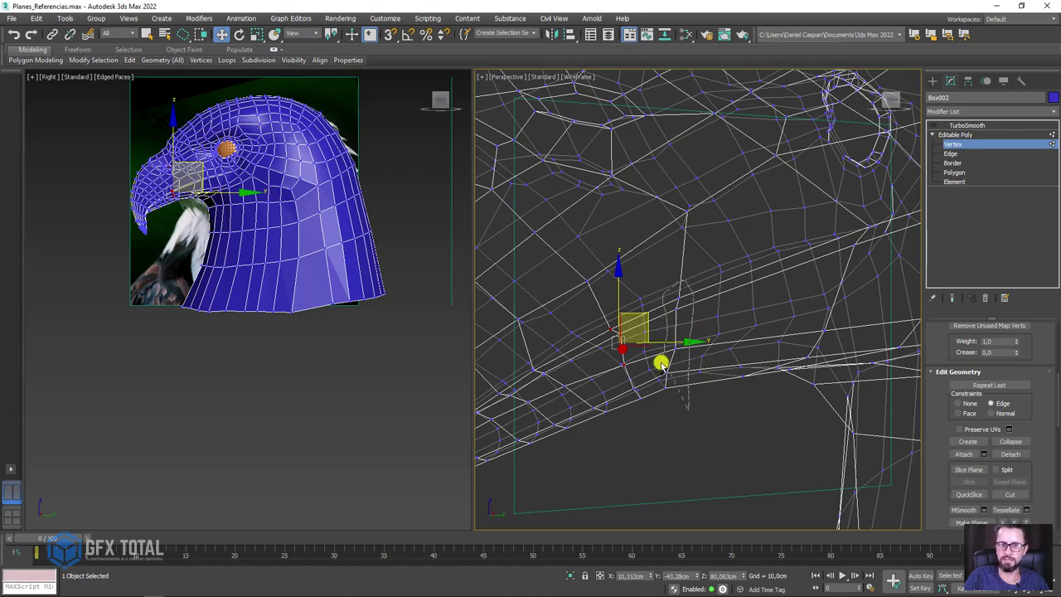
key(F3)
mouse_move(666, 399)
alt+middle_down()
mouse_move(708, 341)
mouse_move(730, 356)
mouse_move(801, 220)
mouse_move(727, 322)
mouse_move(721, 436)
mouse_move(666, 337)
alt+middle_up()
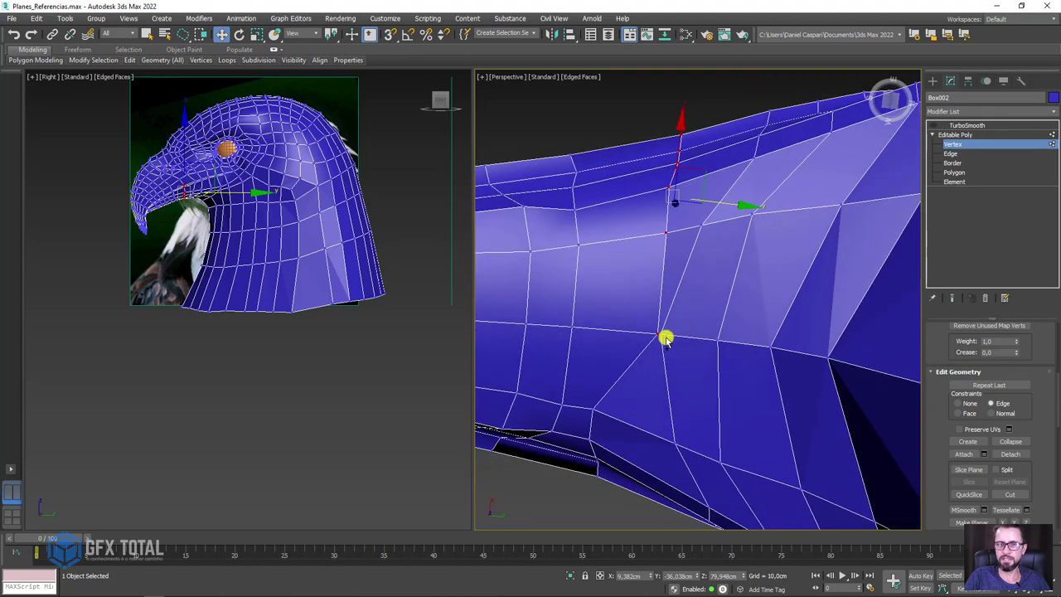
- Slide side-of-head vertices behind the mouth corner along their edges, then remove a lower-beak vertex
mouse_move(704, 345)
mouse_down()
mouse_move(737, 337)
mouse_move(674, 348)
mouse_move(775, 346)
mouse_move(838, 356)
mouse_move(841, 367)
mouse_up()
mouse_move(841, 367)
alt+middle_down()
mouse_move(760, 343)
mouse_move(771, 321)
alt+middle_up()
mouse_move(771, 321)
mouse_down()
mouse_move(796, 323)
mouse_move(772, 310)
mouse_move(793, 322)
mouse_up()
mouse_move(793, 322)
alt+middle_down()
mouse_move(752, 213)
mouse_move(708, 239)
alt+middle_up()
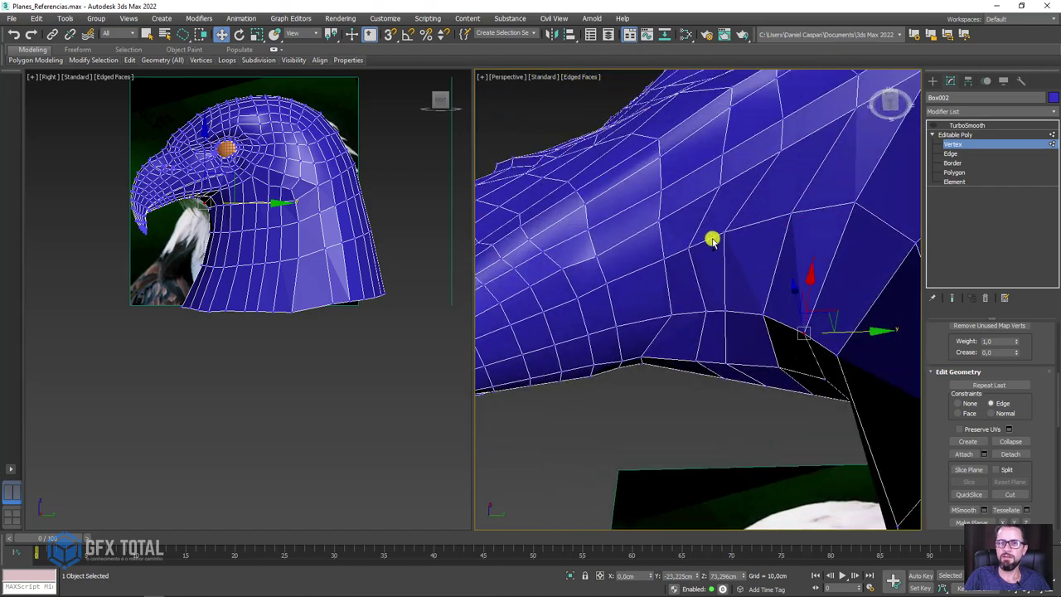
drag(723, 233, 690, 253)
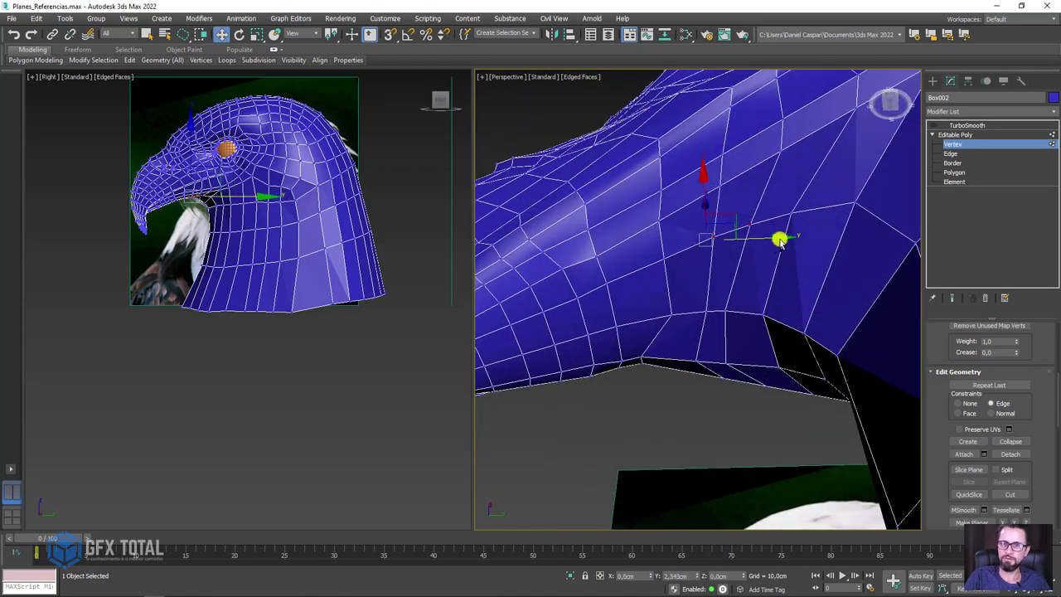
drag(779, 237, 769, 292)
scroll(673, 314, down, 3)
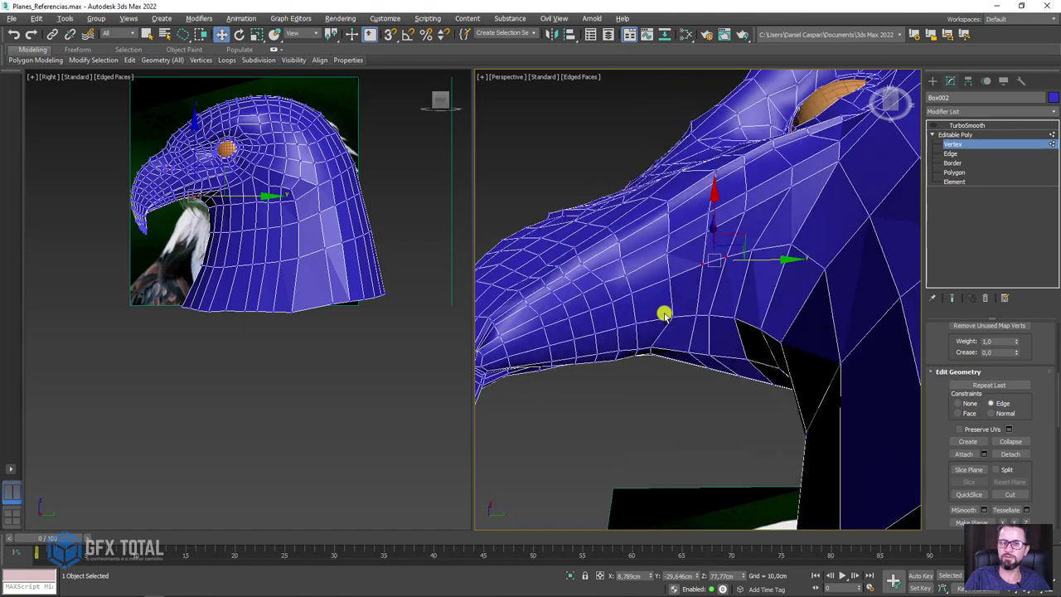
scroll(673, 340, down, 3)
click(628, 323)
key(BackSpace)
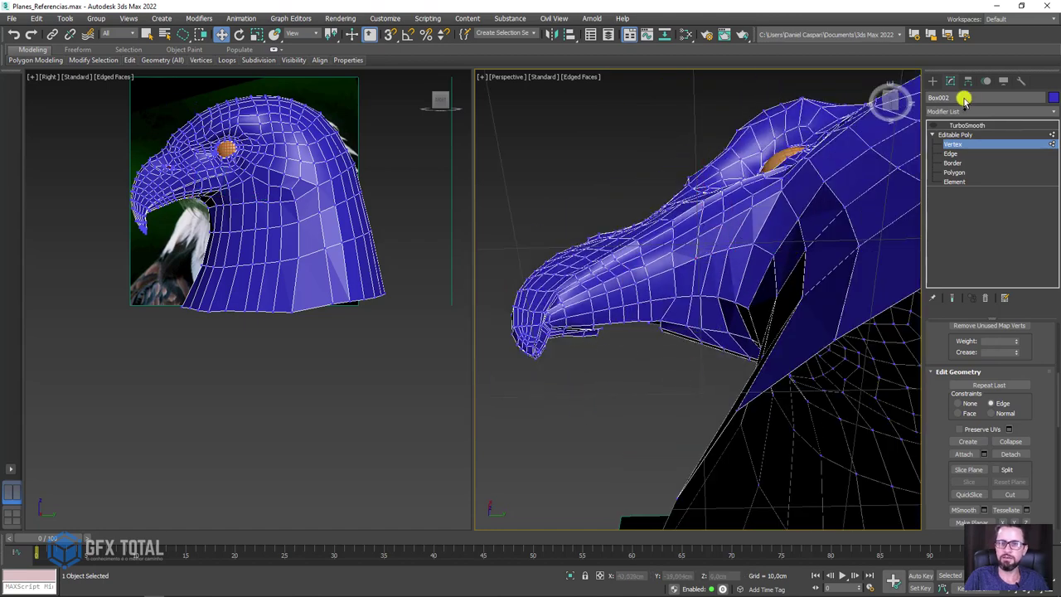
- In Polygon mode, delete one half of the head's polygons
click(960, 135)
alt+middle_drag(605, 237, 738, 332)
scroll(732, 244, up, 3)
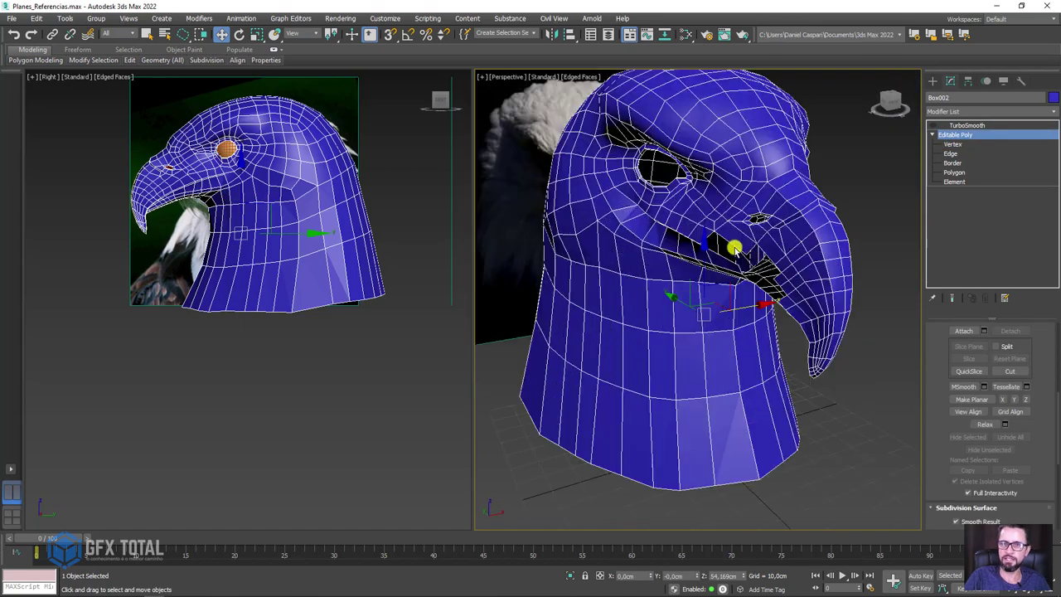
mouse_move(732, 243)
alt+middle_down()
mouse_move(728, 262)
mouse_move(796, 232)
alt+middle_up()
click(954, 172)
alt+middle_drag(771, 265, 587, 128)
key(Delete)
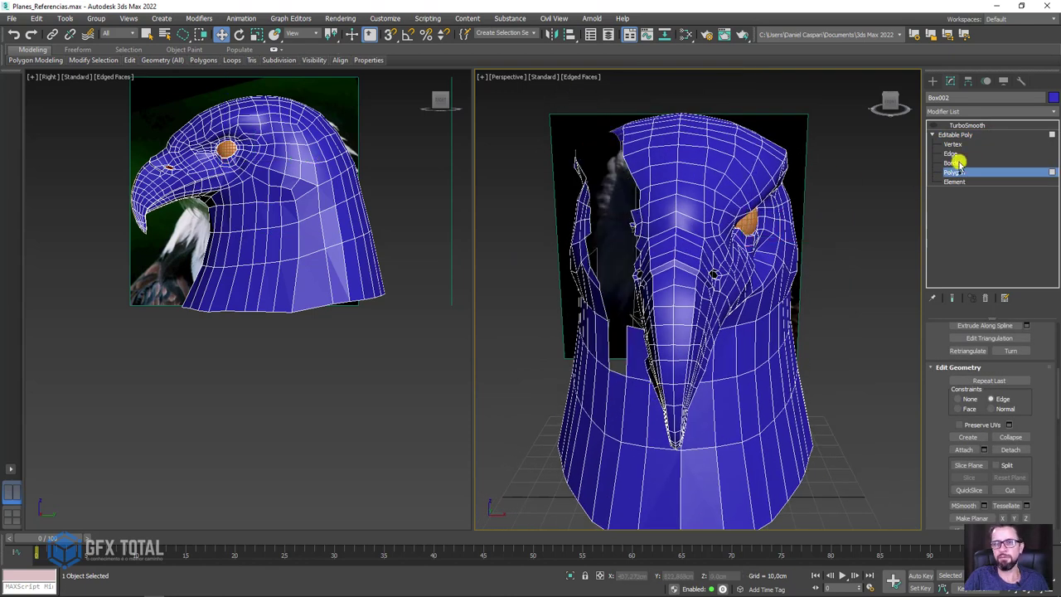
- Add a Symmetry modifier with Mirror Axis X and Flip, then return to the base Editable Poly
click(962, 135)
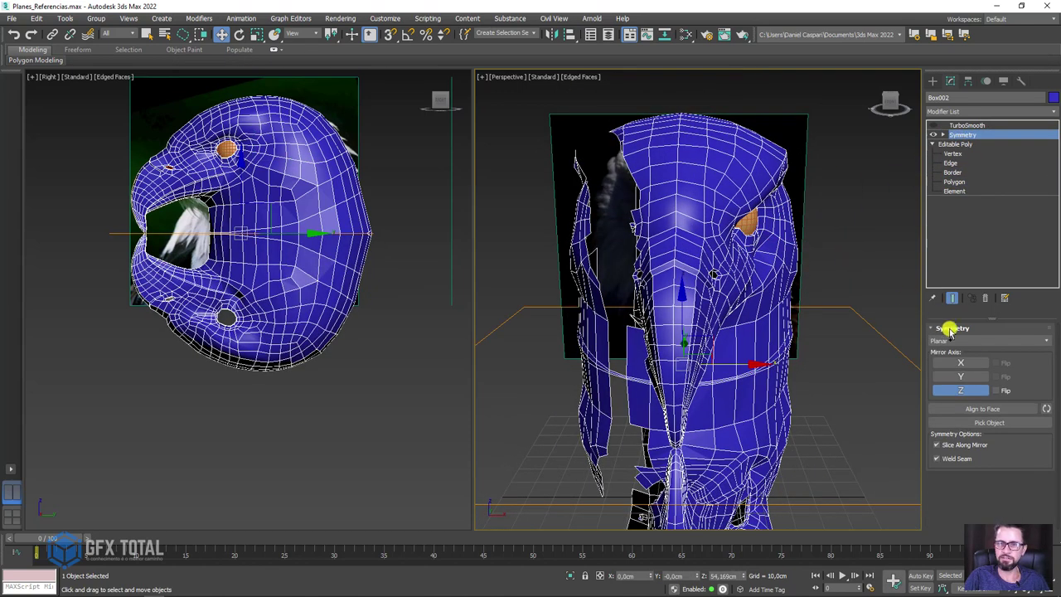
click(961, 376)
click(961, 363)
click(996, 362)
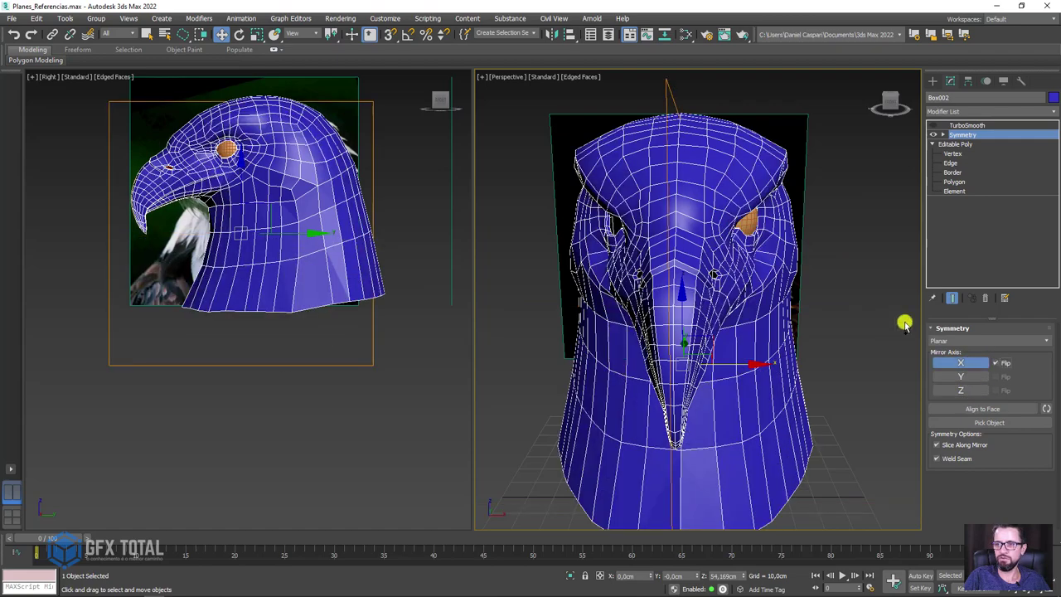
mouse_move(838, 290)
alt+middle_down()
mouse_move(914, 272)
mouse_move(801, 294)
mouse_move(826, 298)
mouse_move(930, 185)
alt+middle_up()
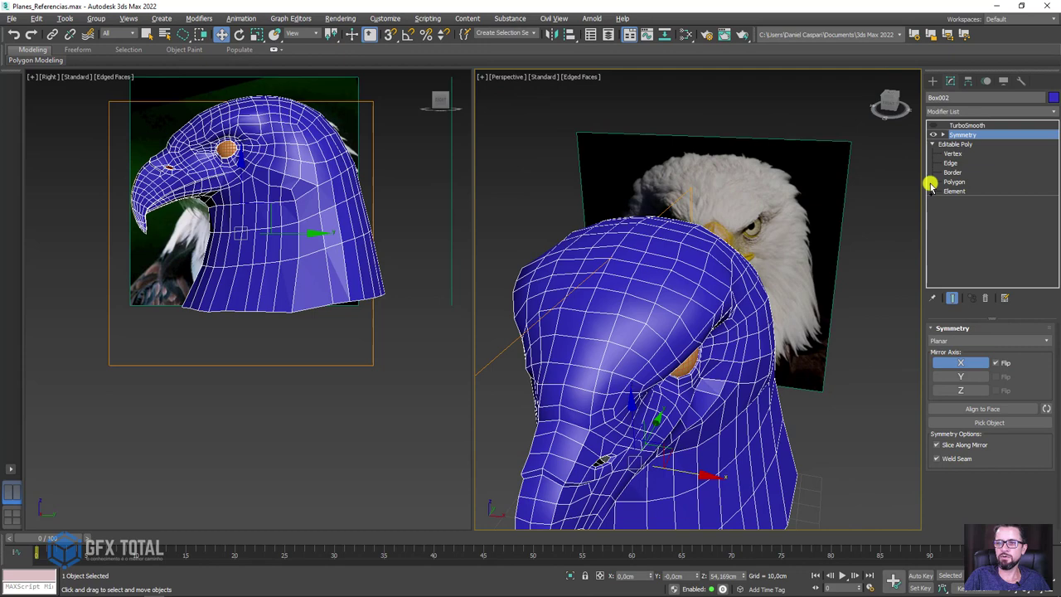
click(955, 144)
mouse_move(846, 230)
alt+middle_down()
mouse_move(742, 289)
mouse_move(760, 278)
alt+middle_up()
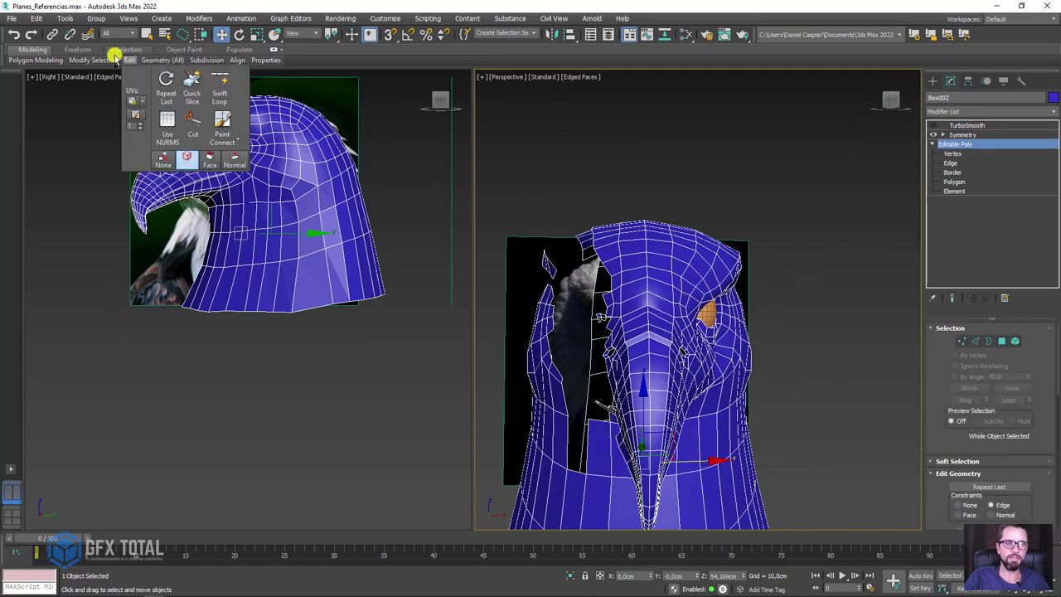
- Reshape the faces beside the eye socket with the Paint Deform Shift brush
click(77, 49)
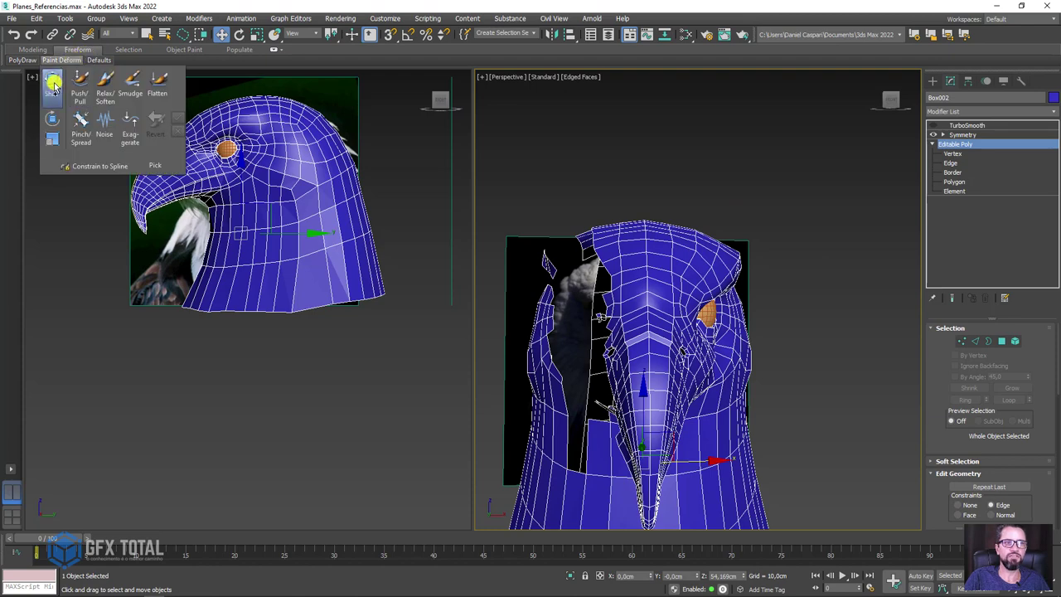
click(51, 79)
alt+middle_drag(749, 304, 705, 296)
scroll(742, 301, up, 3)
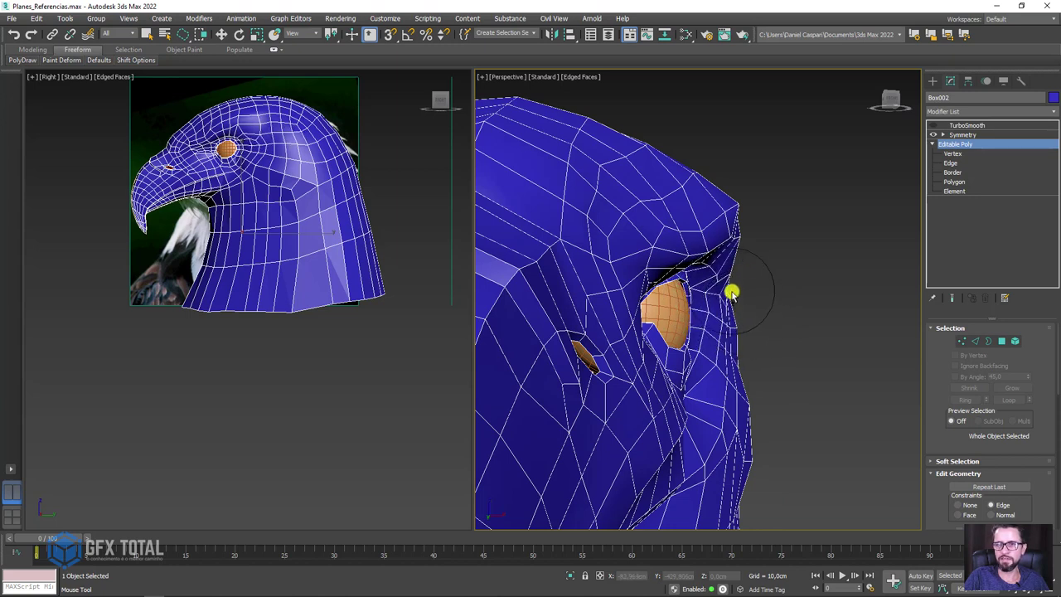
drag(731, 293, 758, 324)
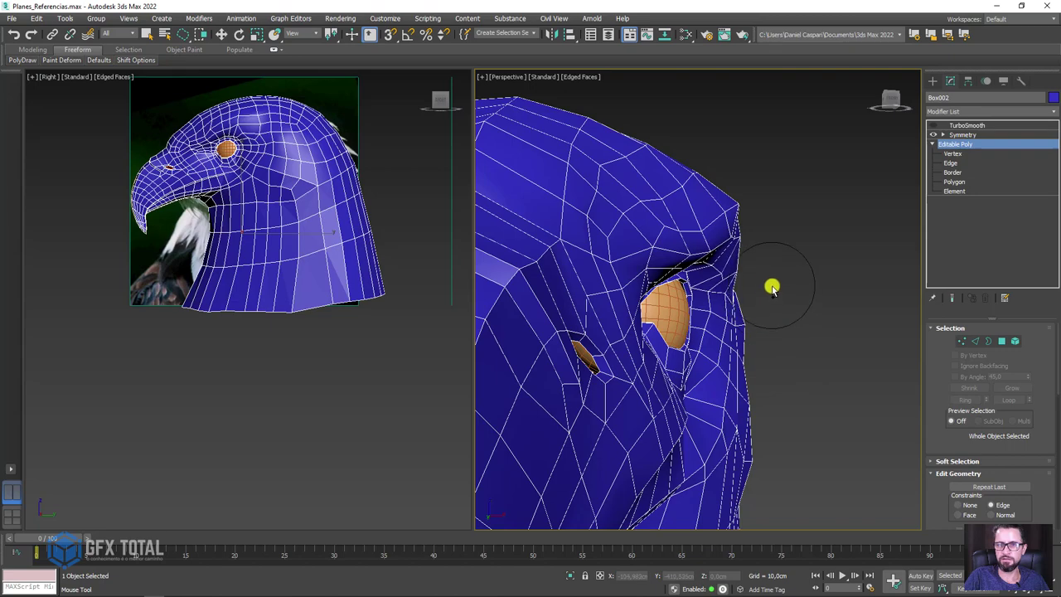
- Switch to the Push/Pull brush, then show the full mirrored head at the Symmetry level
alt+middle_drag(745, 274, 787, 275)
scroll(786, 275, down, 5)
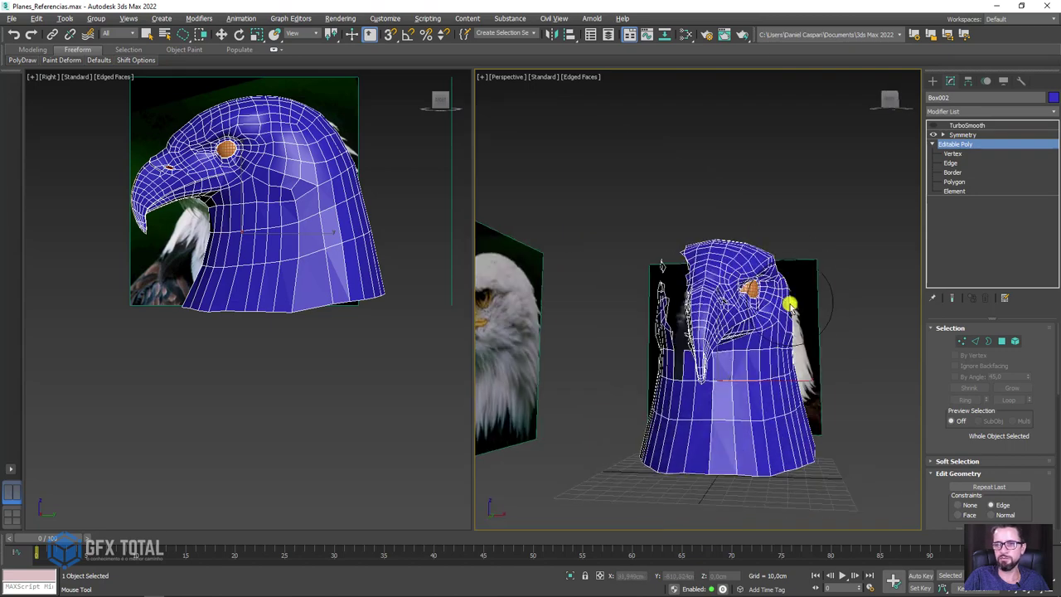
scroll(787, 304, up, 4)
scroll(796, 274, up, 2)
scroll(806, 272, down, 5)
scroll(812, 244, up, 3)
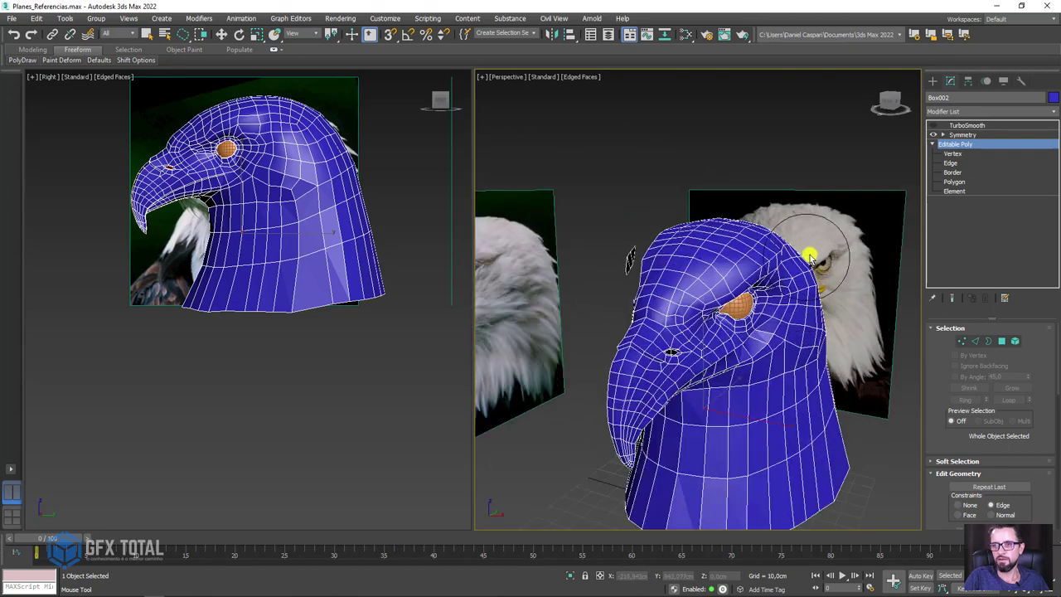
scroll(812, 244, up, 2)
scroll(800, 255, down, 1)
scroll(800, 255, down, 3)
scroll(805, 257, up, 3)
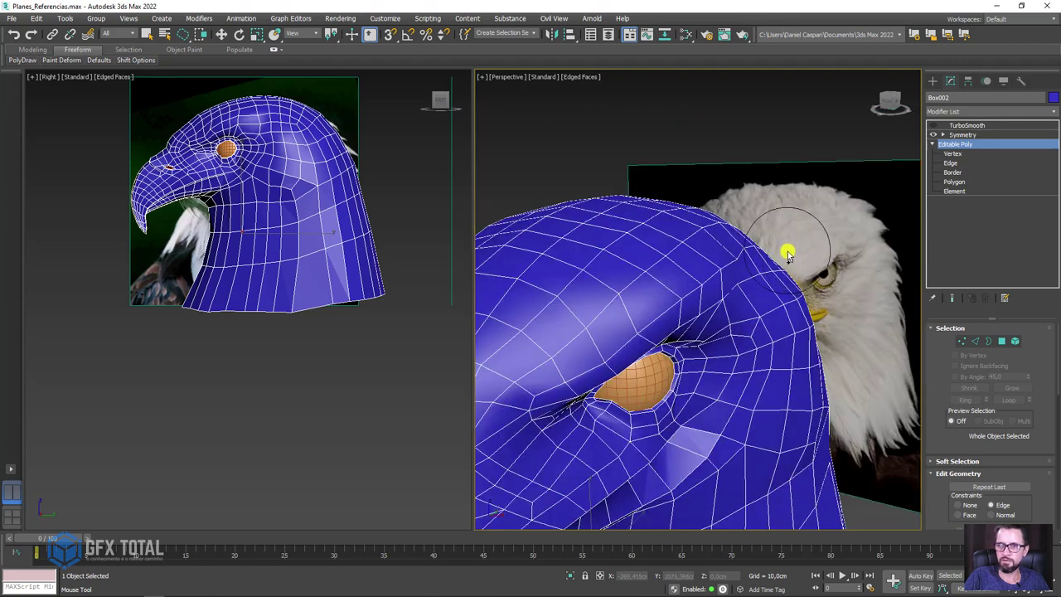
alt+middle_drag(788, 255, 792, 256)
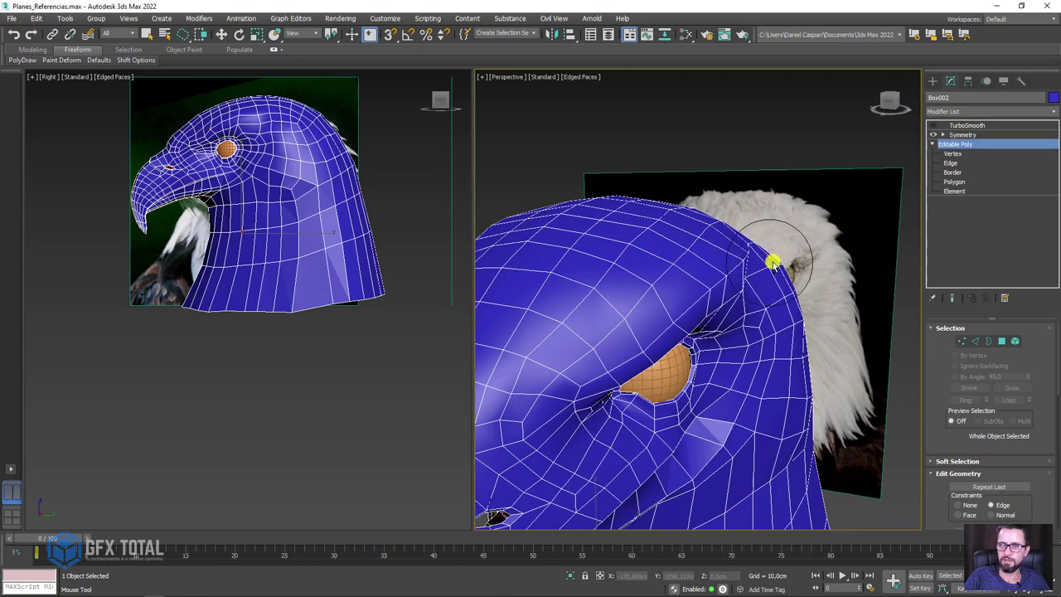
mouse_move(758, 268)
alt+middle_down()
mouse_move(780, 268)
mouse_move(614, 302)
alt+middle_up()
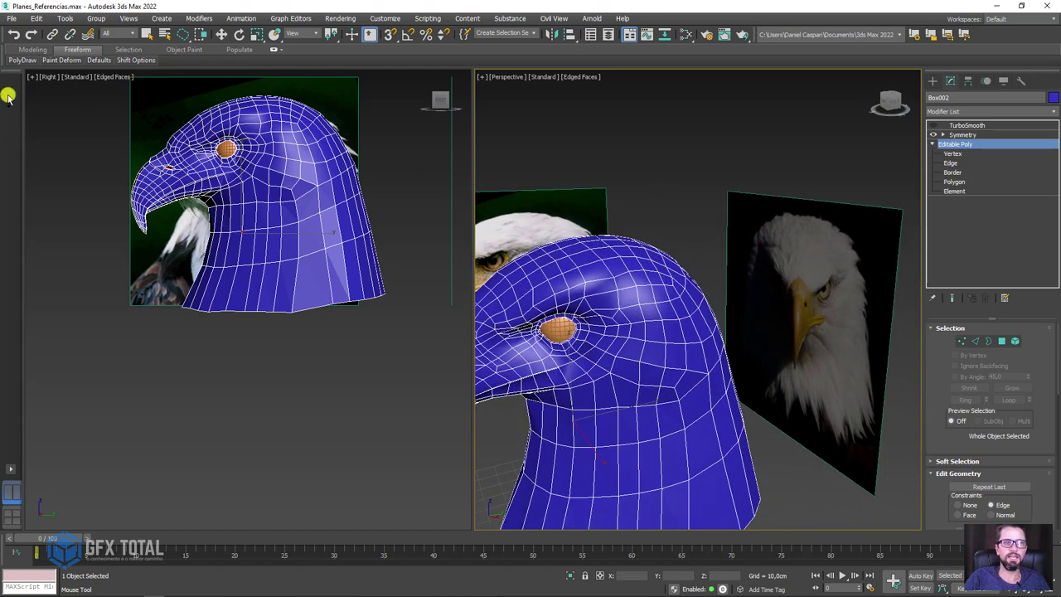
click(50, 64)
click(79, 83)
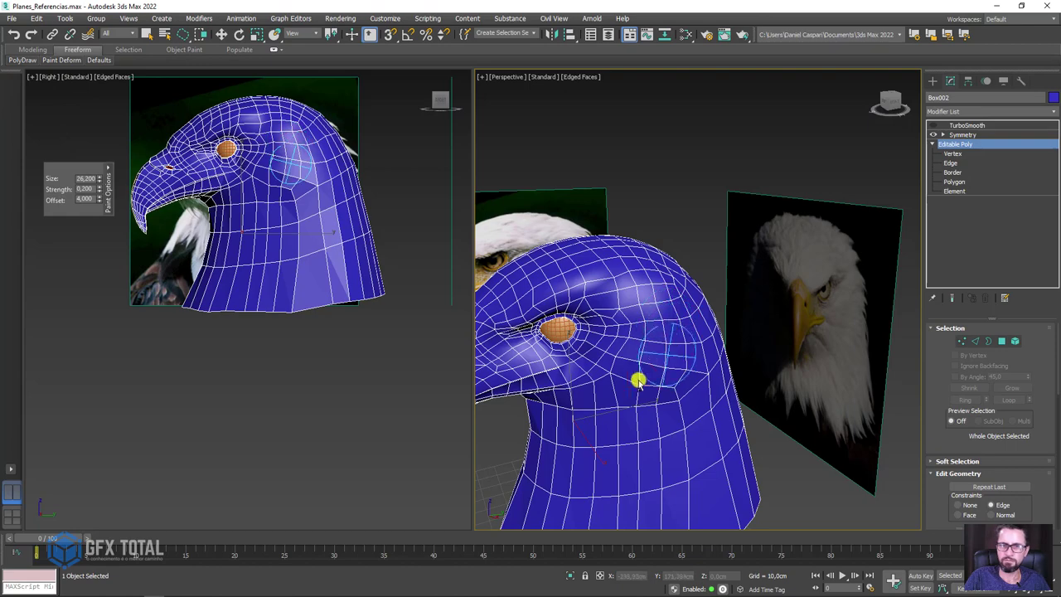
mouse_move(657, 392)
alt+middle_down()
mouse_move(654, 382)
mouse_move(706, 331)
mouse_move(661, 318)
mouse_move(657, 286)
mouse_move(699, 307)
mouse_move(694, 291)
mouse_move(765, 241)
alt+middle_up()
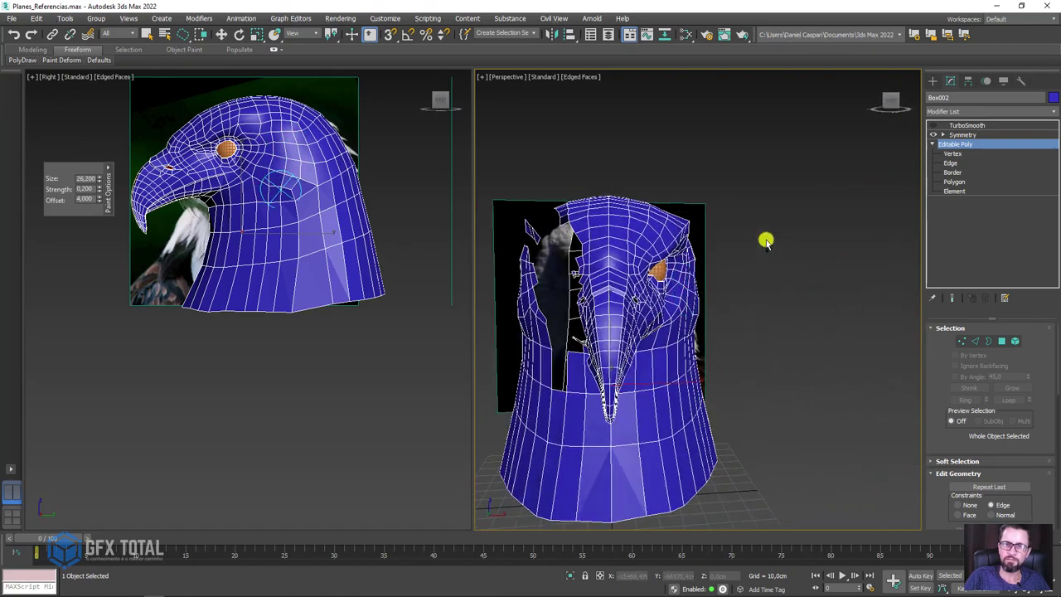
click(960, 135)
mouse_move(834, 229)
alt+middle_down()
mouse_move(722, 253)
mouse_move(734, 265)
mouse_move(609, 286)
mouse_move(703, 263)
mouse_move(771, 268)
mouse_move(691, 270)
mouse_move(708, 264)
mouse_move(699, 181)
alt+middle_up()
- Align the eyeball's pivot to the head using Align with Affect Pivot Only
click(707, 264)
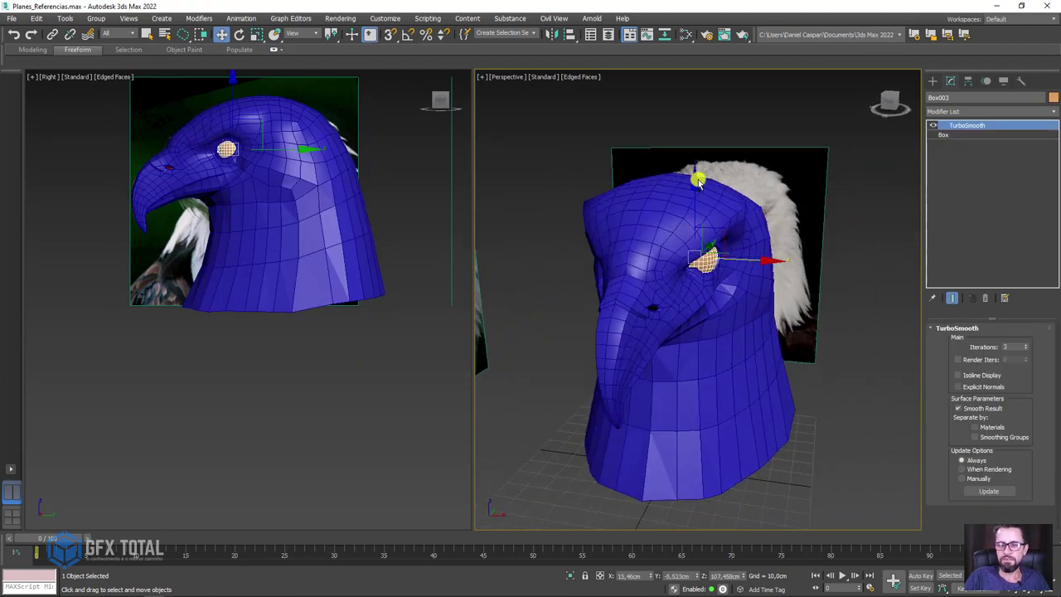
mouse_move(754, 269)
alt+middle_down()
mouse_move(738, 278)
mouse_move(751, 267)
alt+middle_up()
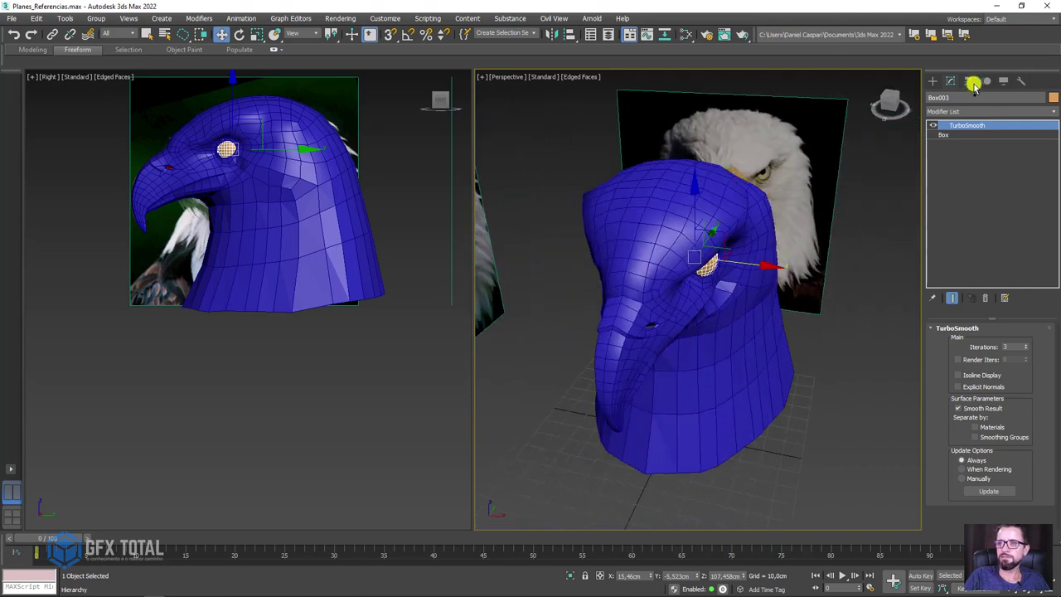
click(968, 82)
click(978, 159)
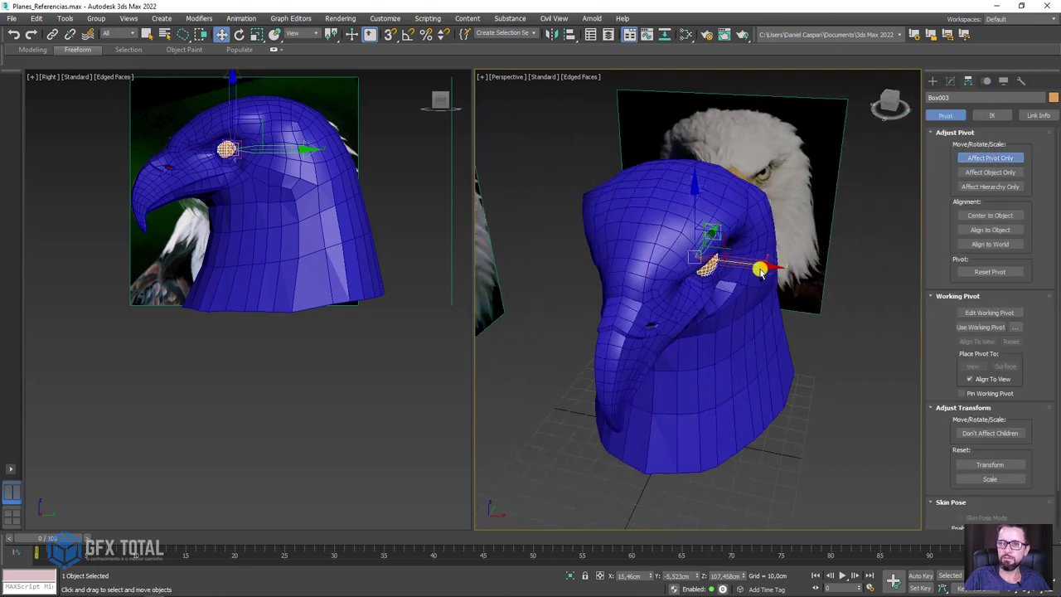
drag(758, 267, 862, 277)
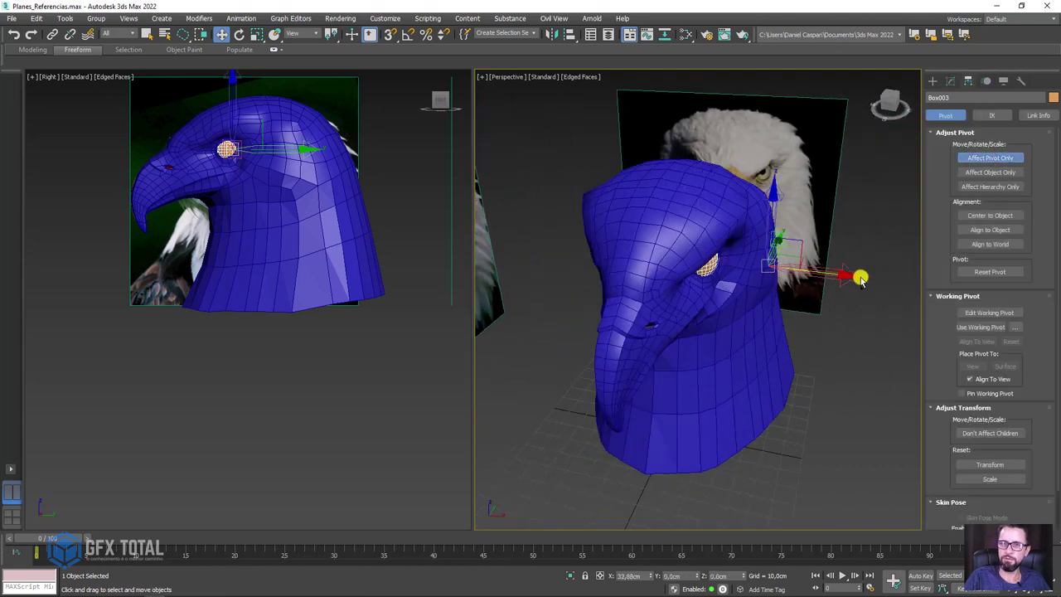
click(569, 34)
click(672, 197)
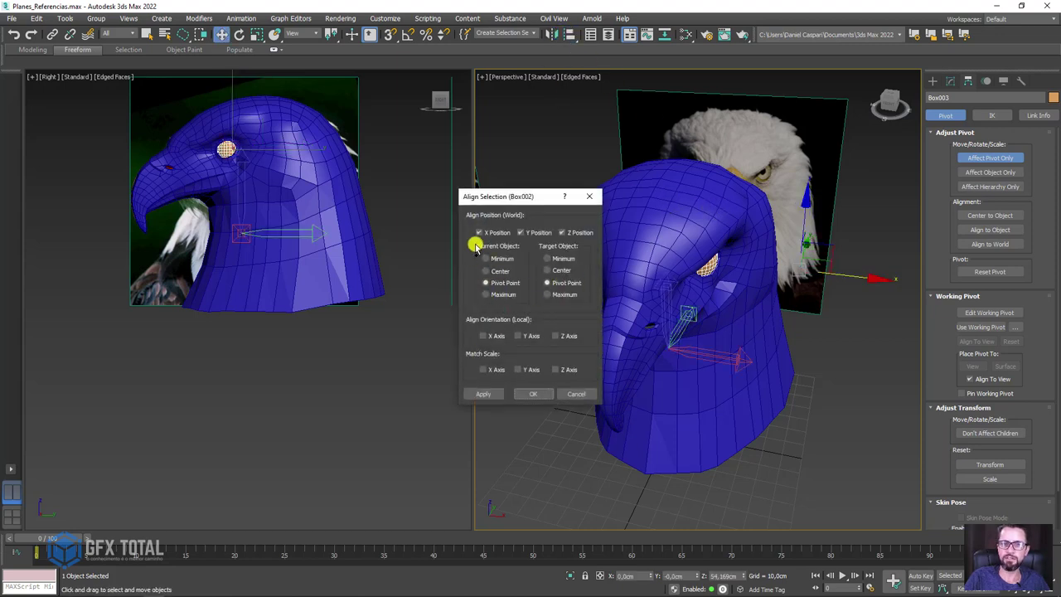
click(533, 394)
click(990, 158)
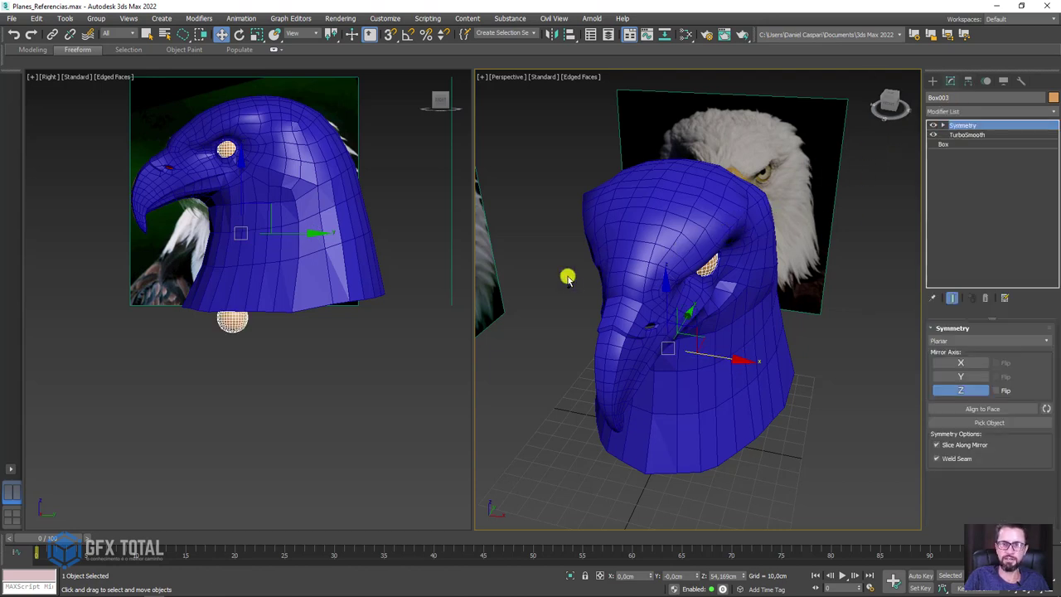
- Set the eye's Symmetry mirror axis to X, then select the head
click(982, 363)
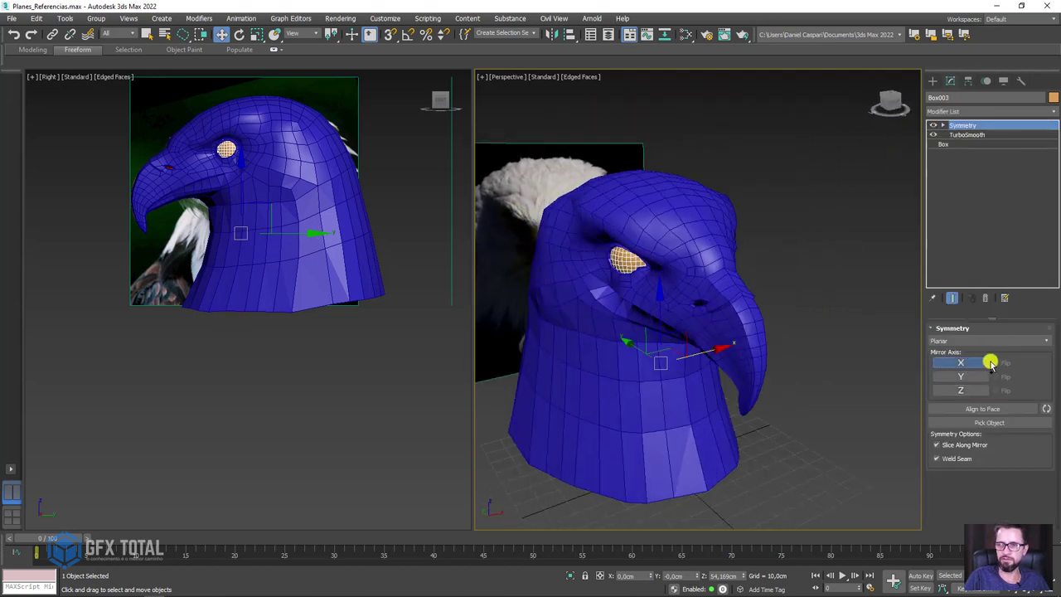
mouse_move(817, 309)
alt+middle_down()
mouse_move(701, 279)
mouse_move(770, 273)
mouse_move(682, 254)
alt+middle_up()
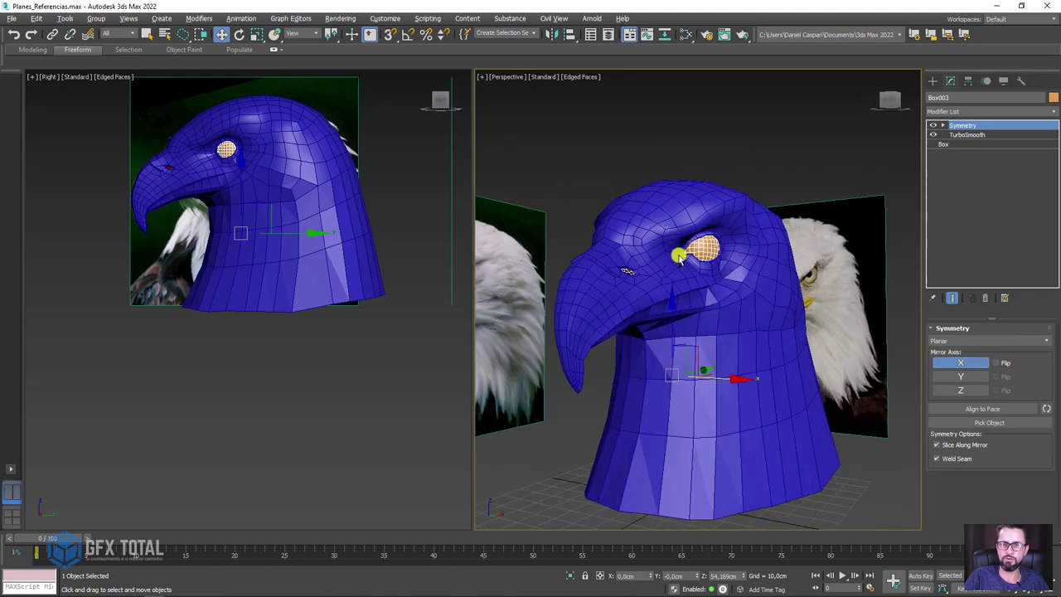
scroll(676, 256, up, 5)
click(614, 296)
alt+middle_drag(615, 296, 663, 282)
click(1001, 125)
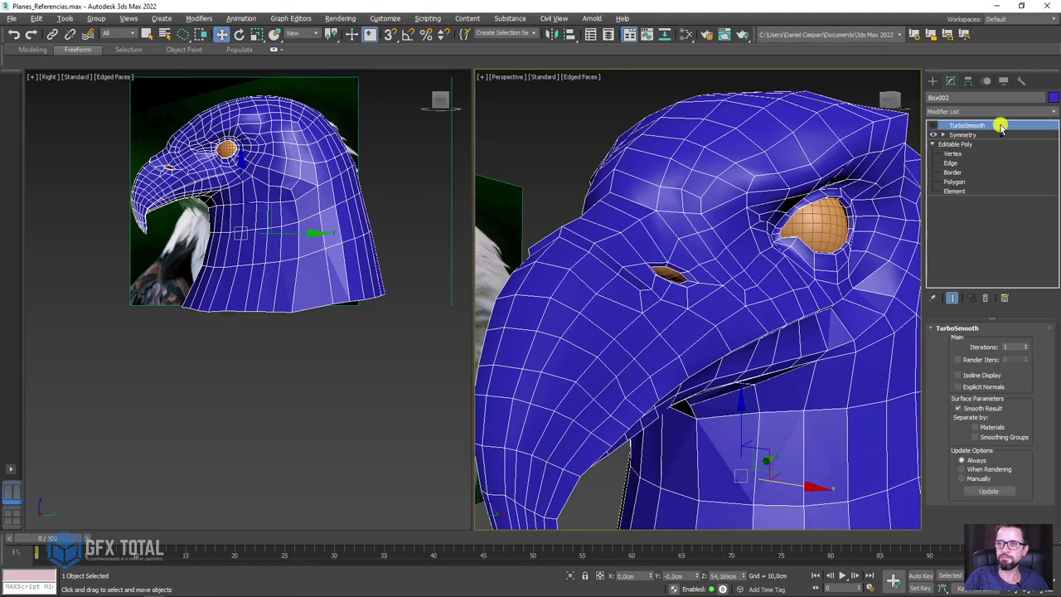
- At Border level, select the nostril opening's border and move it inward into the beak
click(952, 172)
click(671, 268)
scroll(674, 269, up, 4)
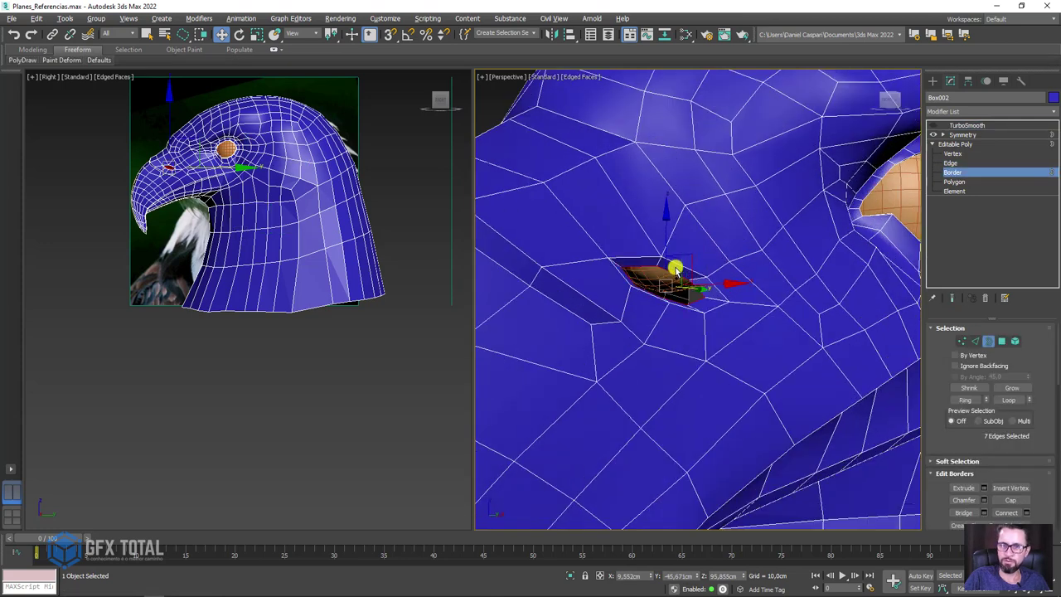
mouse_move(676, 270)
alt+middle_down()
mouse_move(716, 282)
mouse_move(693, 267)
alt+middle_up()
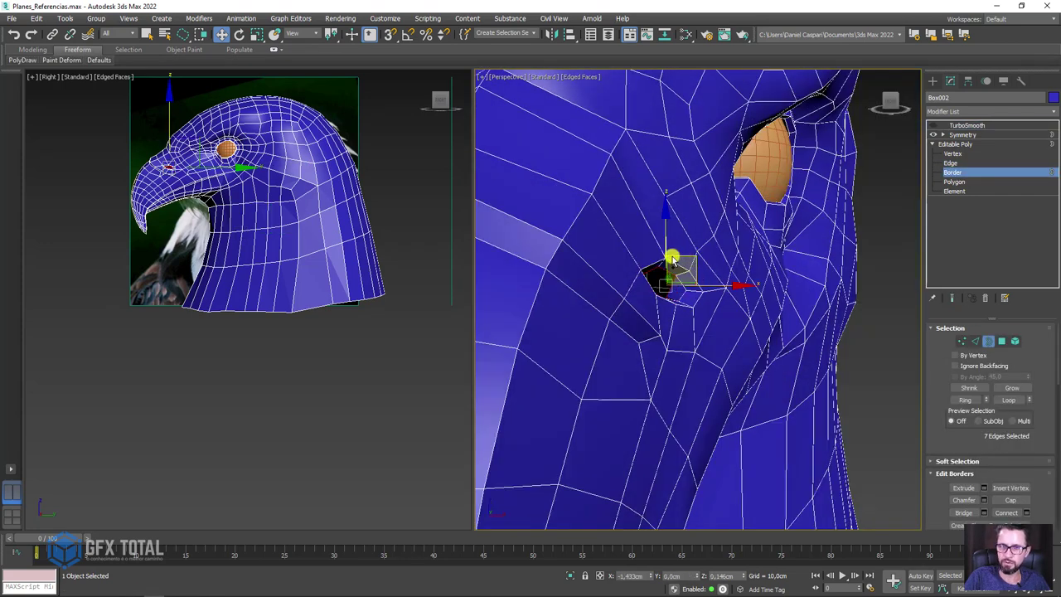
drag(926, 435, 938, 360)
scroll(937, 284, down, 5)
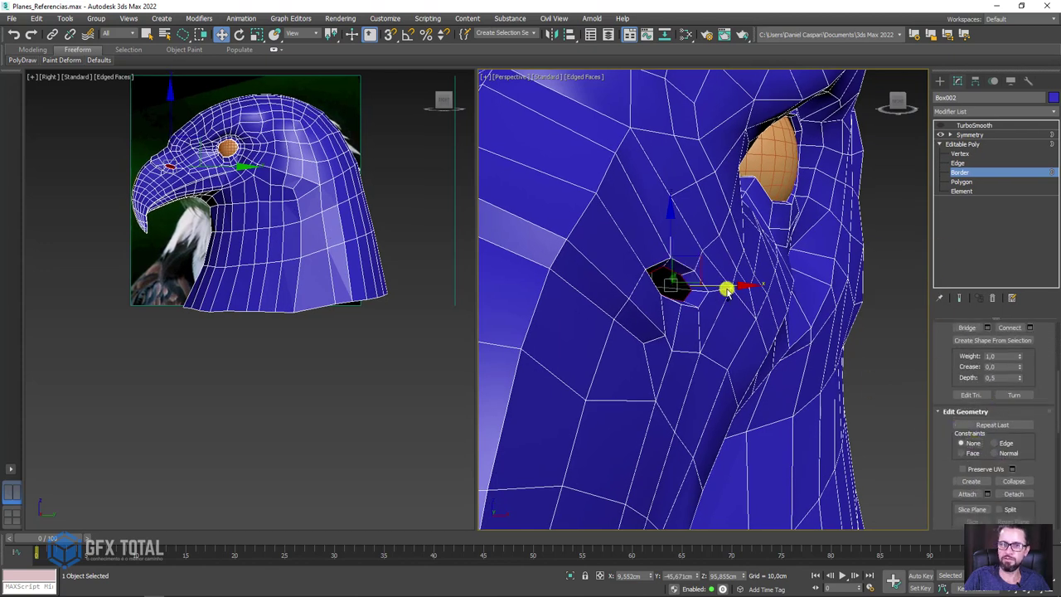
mouse_move(706, 284)
alt+middle_down()
mouse_move(705, 294)
mouse_move(658, 287)
alt+middle_up()
scroll(705, 294, up, 3)
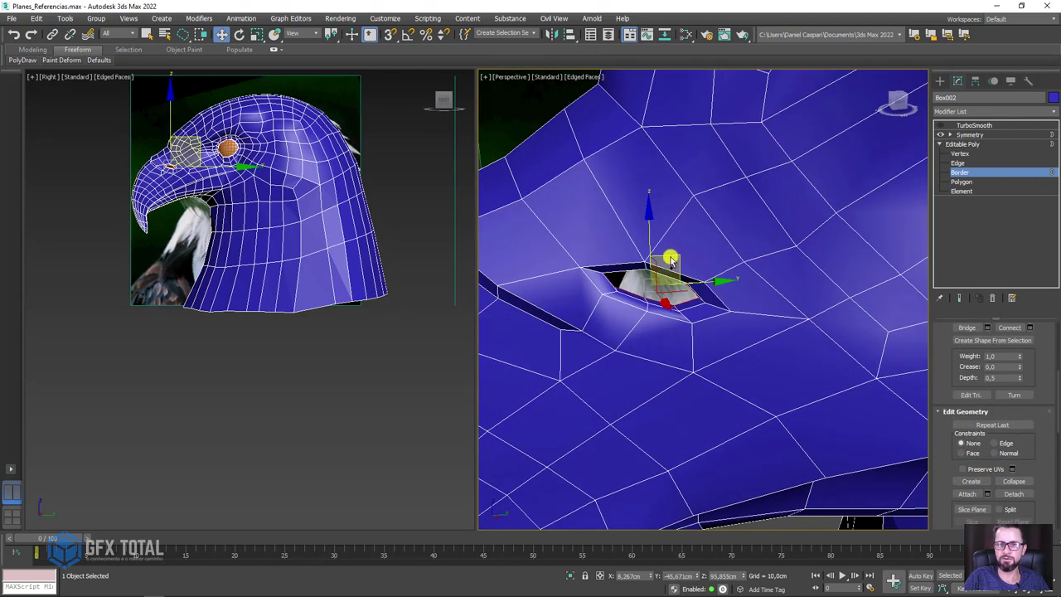
shift+drag(670, 260, 690, 240)
- Rotate the nostril border to tilt it, checking in wireframe, then return to Symmetry
key(e)
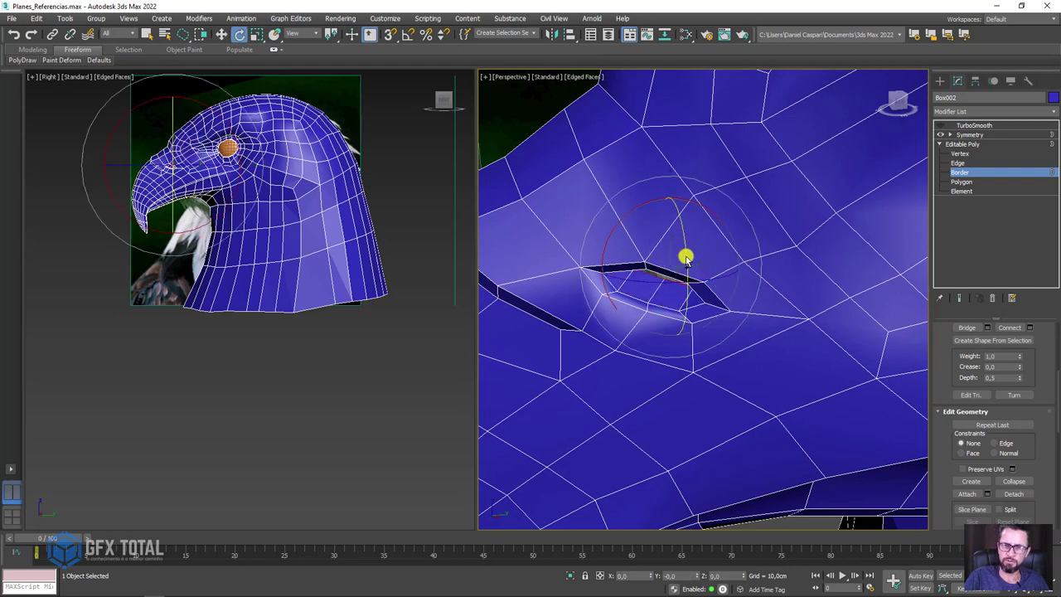
mouse_move(685, 253)
alt+middle_down()
mouse_move(718, 265)
mouse_move(733, 248)
alt+middle_up()
drag(734, 249, 733, 258)
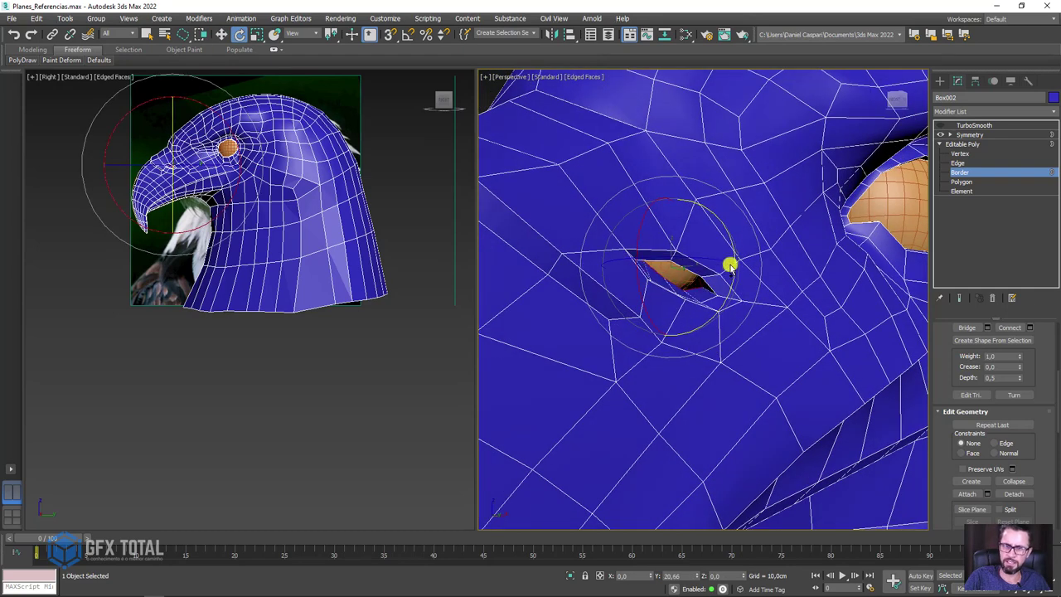
key(w)
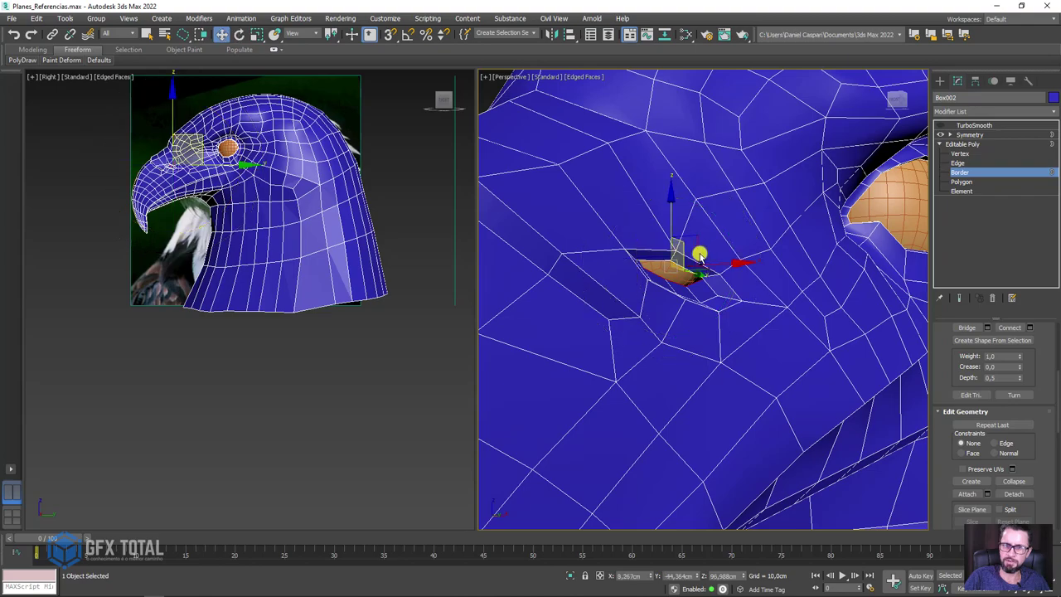
mouse_move(702, 251)
alt+middle_down()
mouse_move(696, 294)
mouse_move(739, 280)
mouse_move(702, 238)
mouse_move(740, 266)
mouse_move(741, 284)
mouse_move(737, 246)
mouse_move(705, 265)
alt+middle_up()
key(F3)
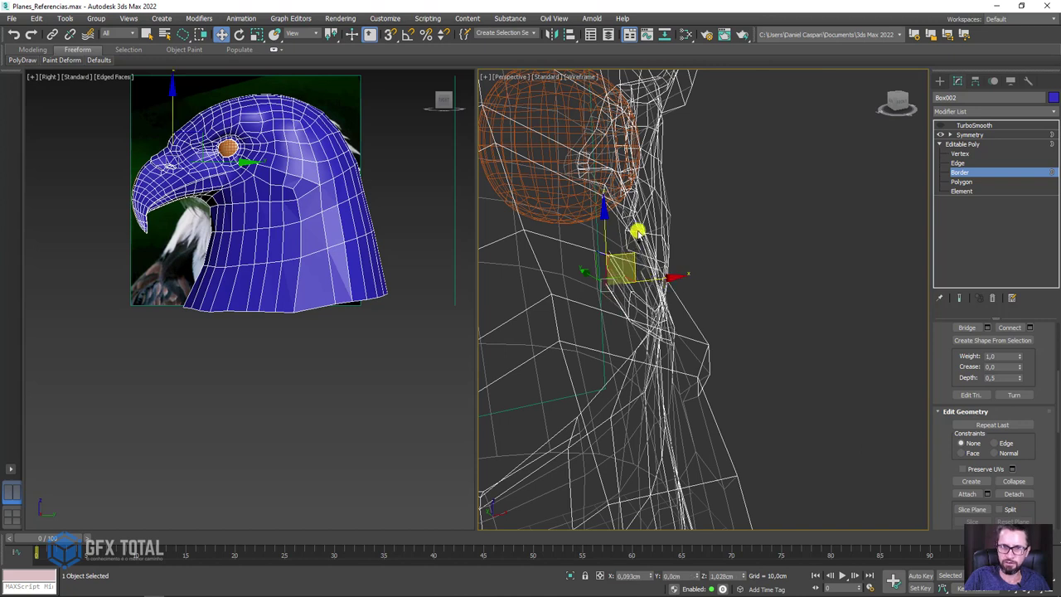
key(e)
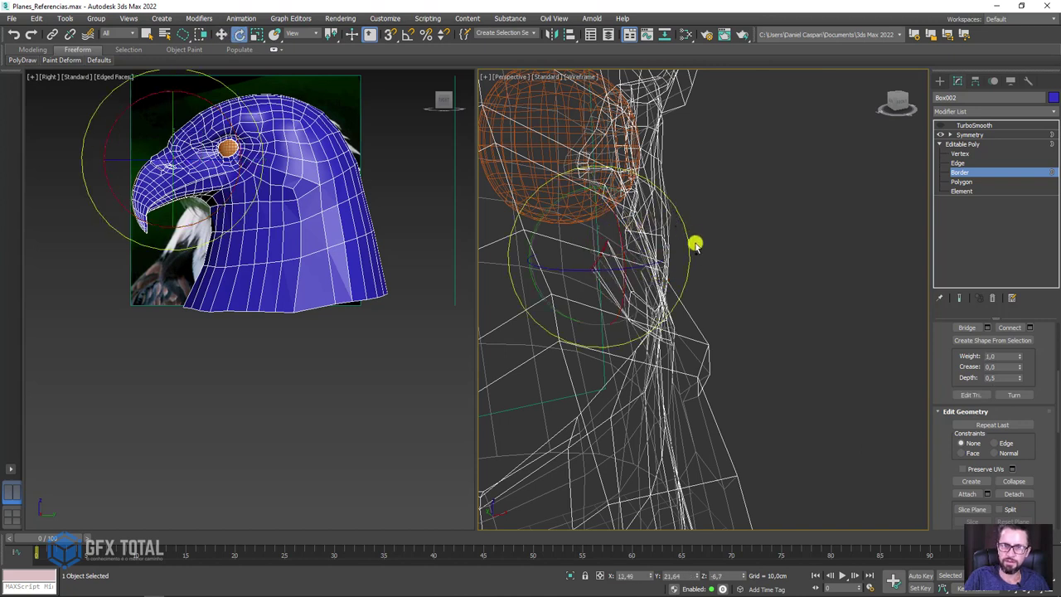
drag(662, 246, 653, 238)
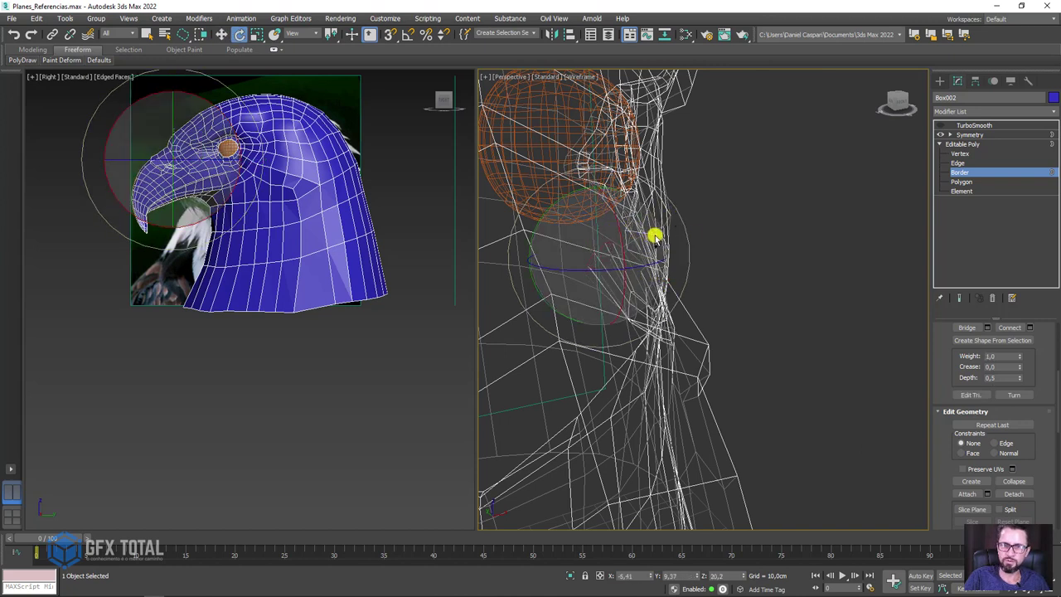
key(w)
scroll(668, 265, up, 5)
scroll(647, 285, up, 5)
scroll(647, 265, up, 4)
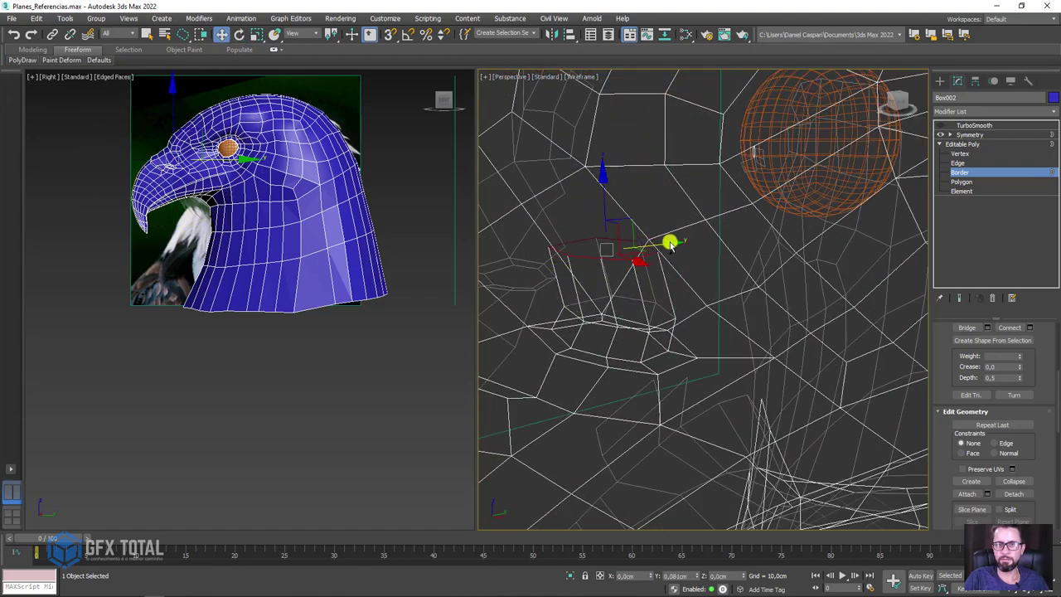
key(e)
mouse_move(718, 259)
alt+middle_down()
mouse_move(741, 259)
mouse_move(708, 265)
mouse_move(743, 244)
mouse_move(747, 257)
alt+middle_up()
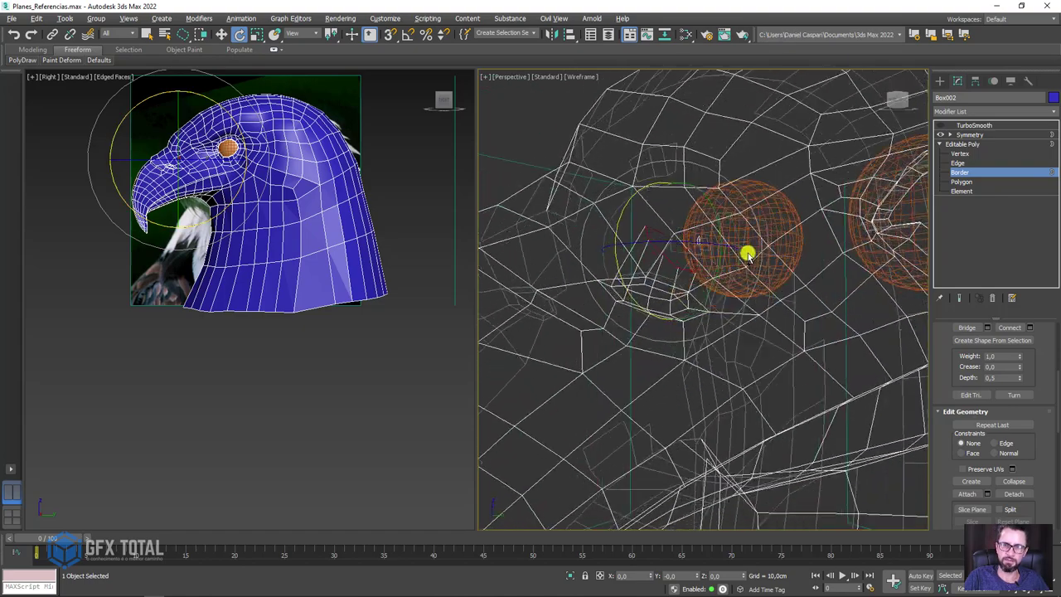
click(968, 146)
click(963, 135)
- Restore shaded display and add a Smooth modifier to the head via the 'smoo' search
key(F3)
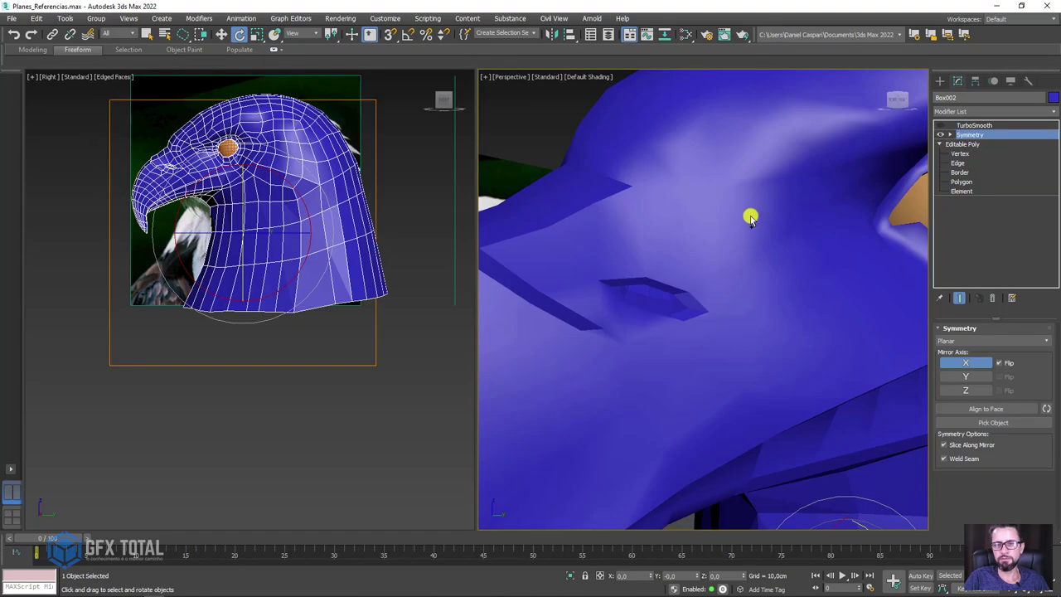
scroll(748, 216, down, 3)
scroll(763, 223, down, 3)
scroll(782, 241, up, 3)
alt+middle_drag(703, 203, 746, 190)
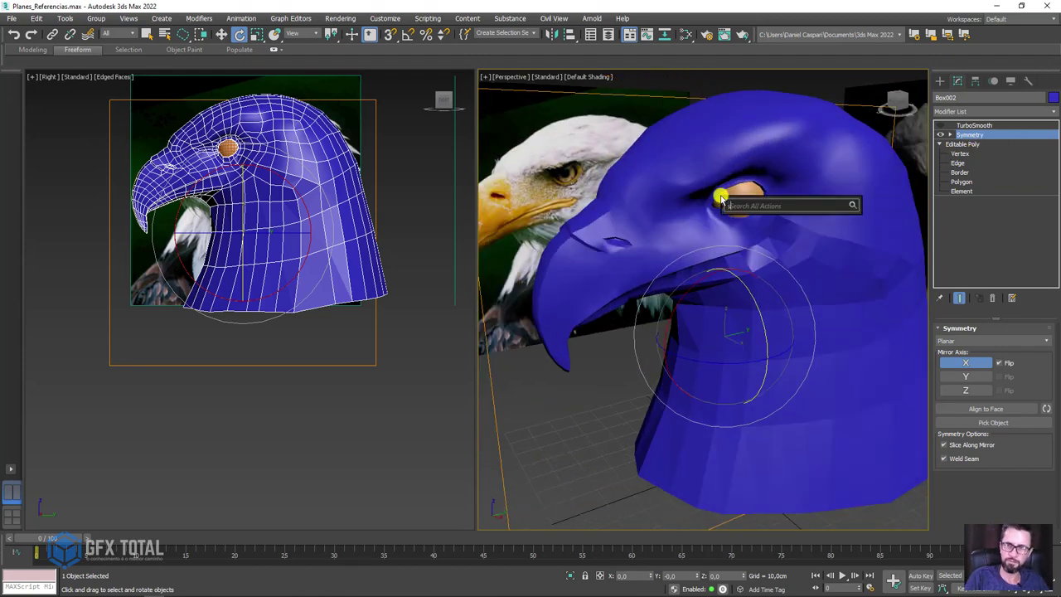
text(smoo)
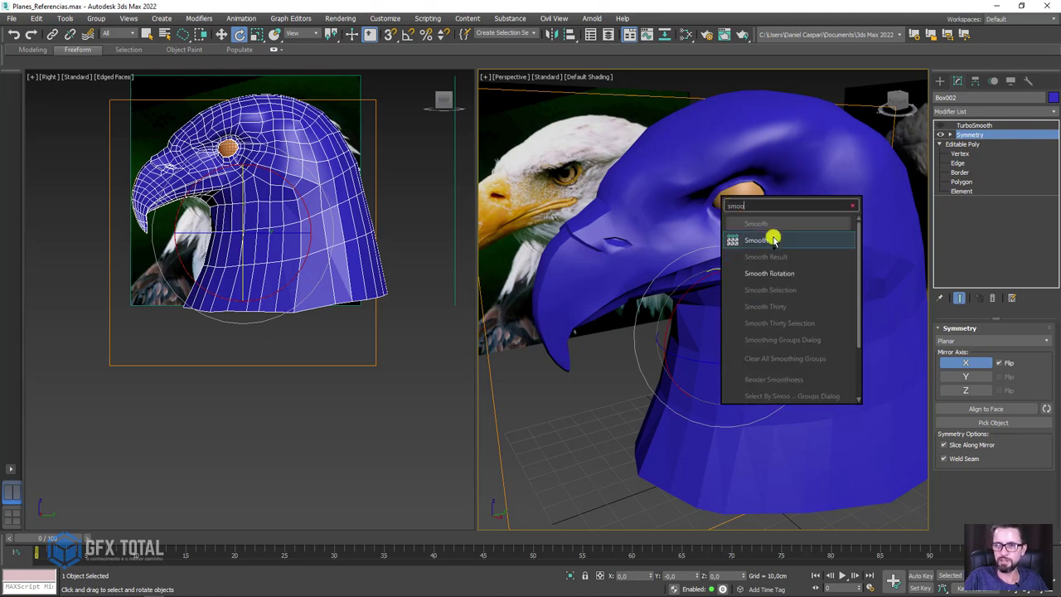
click(772, 239)
- Assign smoothing group 1 to the mesh and re-enable TurboSmooth
click(961, 344)
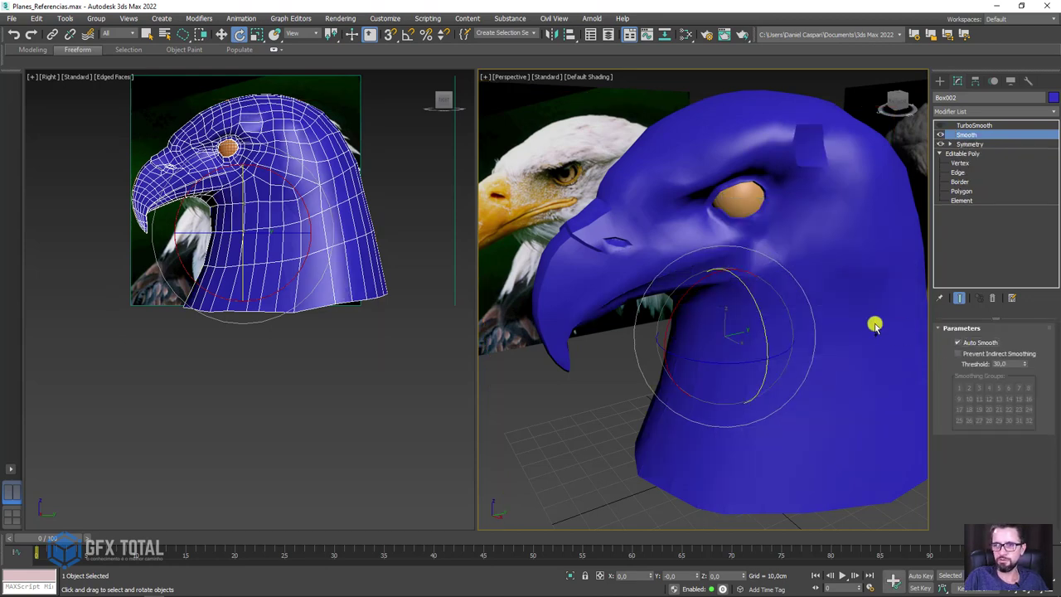
alt+middle_drag(874, 324, 910, 333)
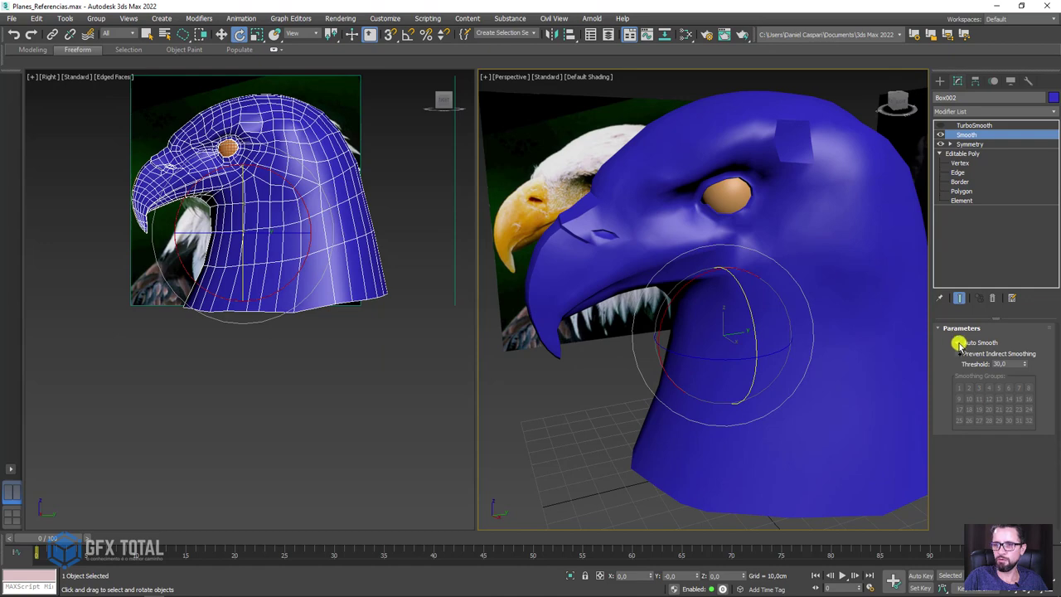
click(960, 344)
click(959, 387)
click(974, 125)
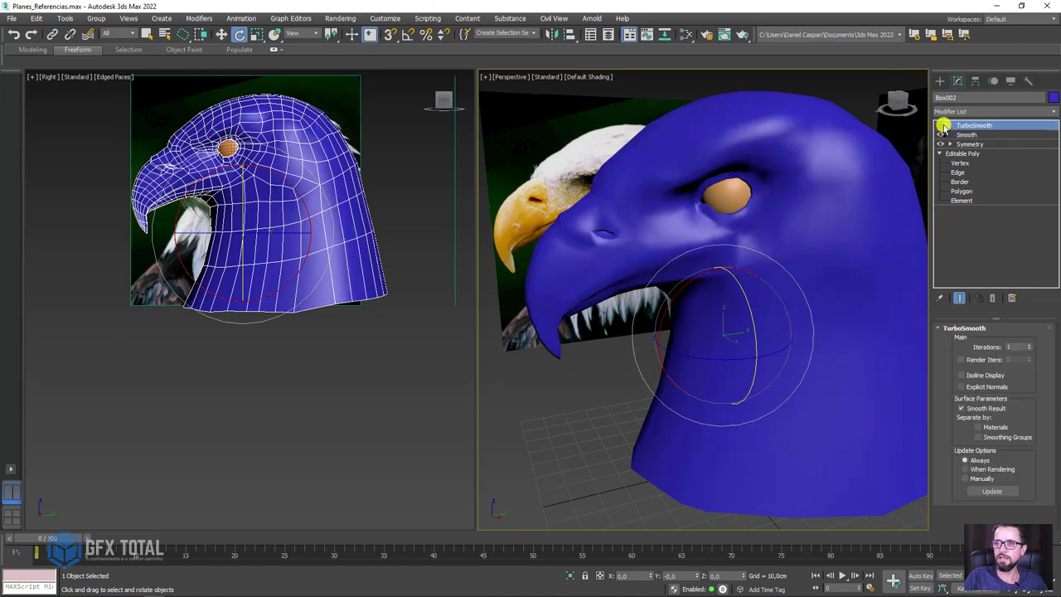
click(942, 125)
mouse_move(829, 208)
alt+middle_down()
mouse_move(702, 199)
mouse_move(769, 201)
mouse_move(796, 225)
mouse_move(782, 294)
mouse_move(717, 257)
alt+middle_up()
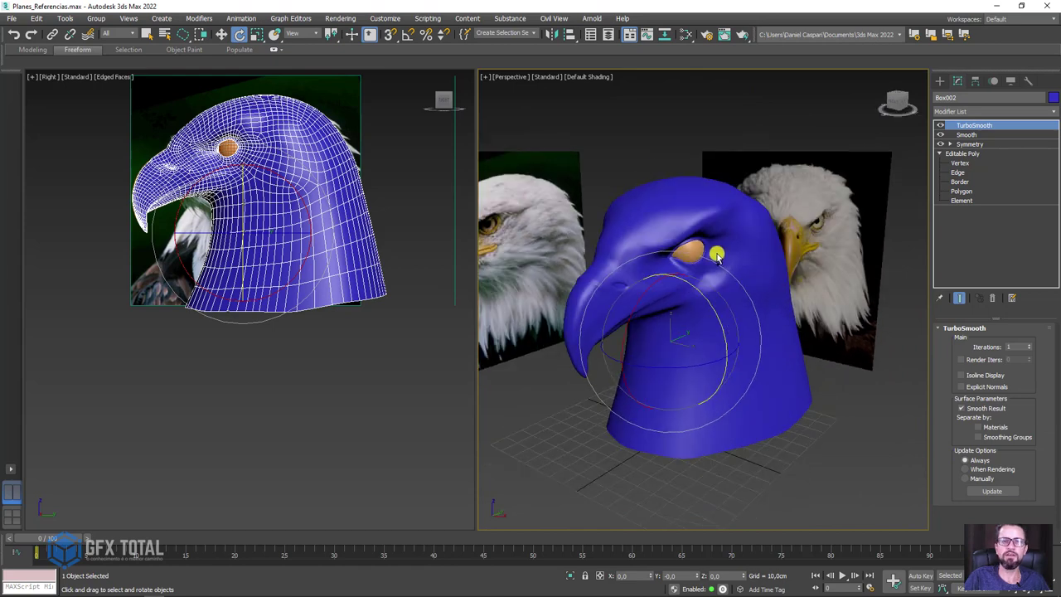
- Switch the perspective view to Clay shading and deselect the eagle head
click(553, 80)
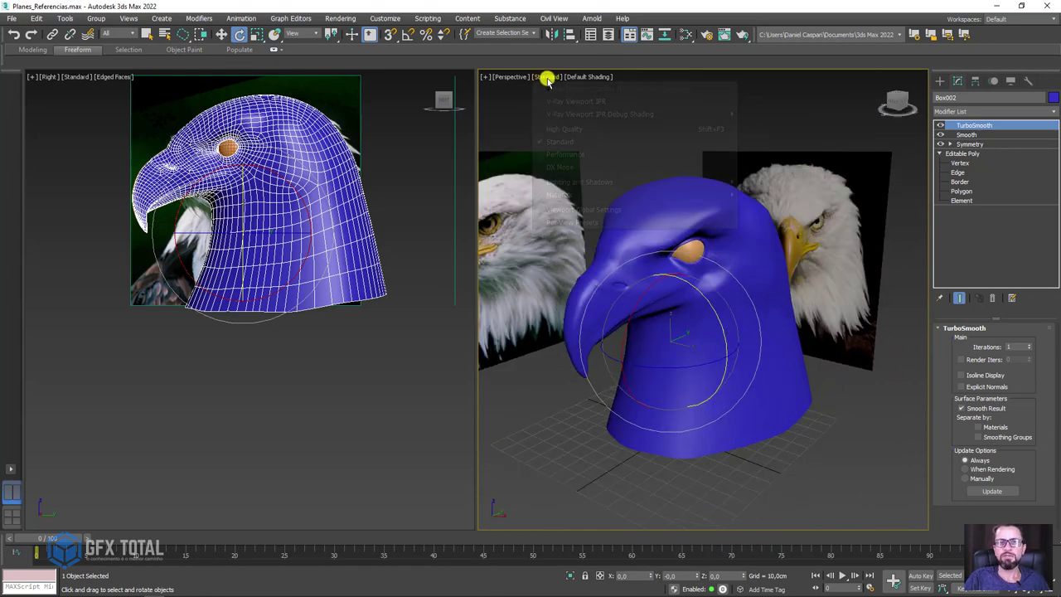
click(581, 76)
click(583, 77)
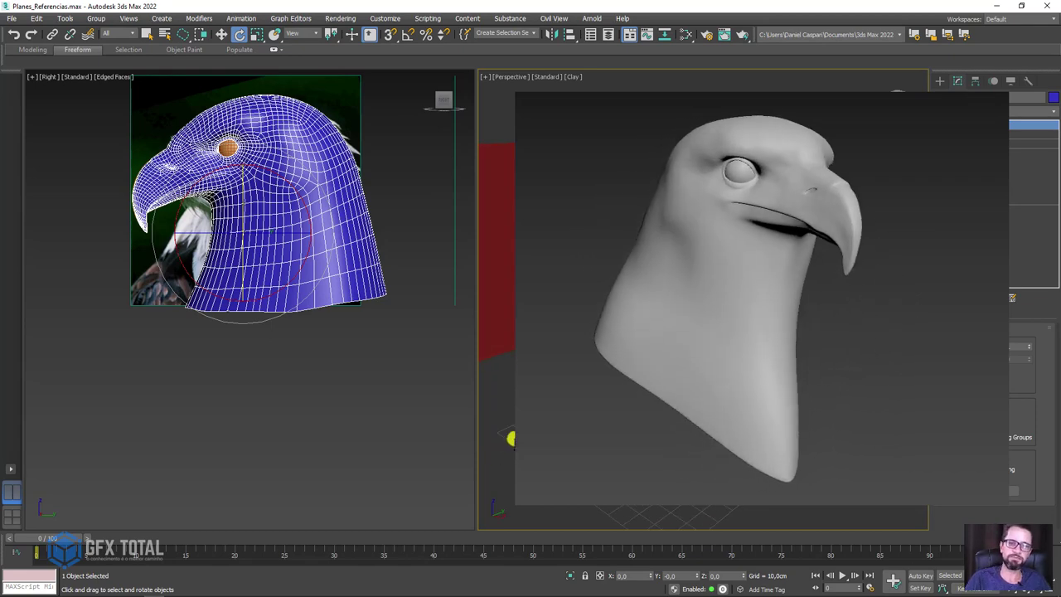
click(511, 439)
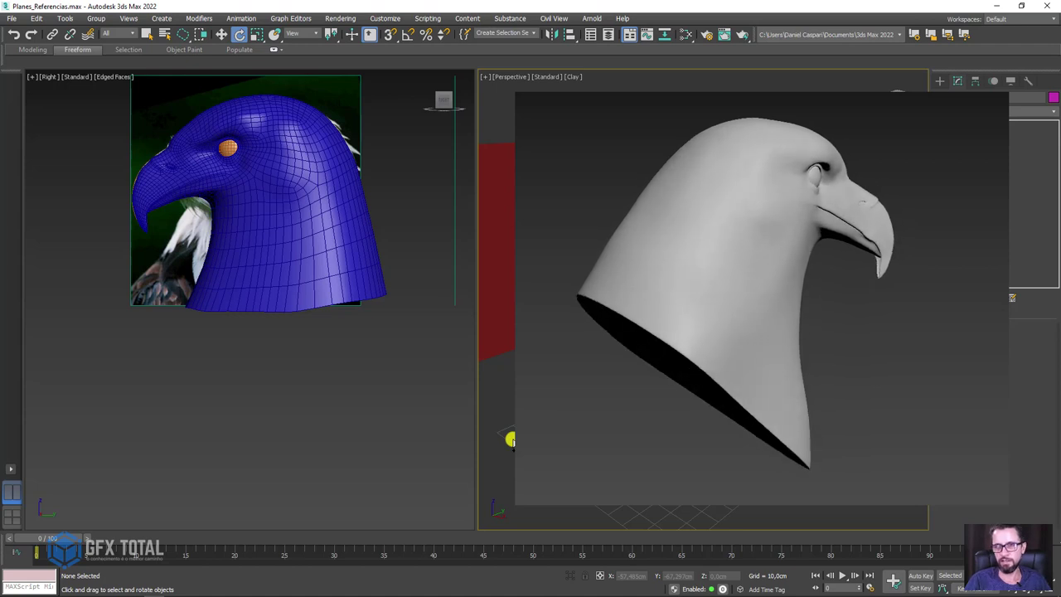